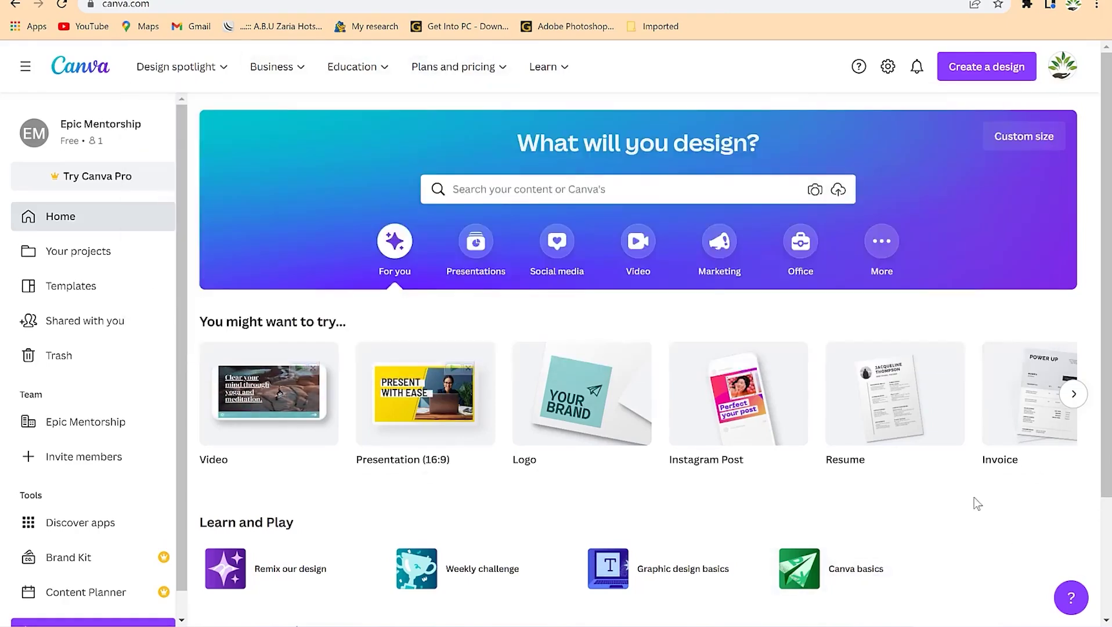
Step: Search Canva's designs and templates for 'resume'
{"action": "left_click", "coordinate": [648, 191]}
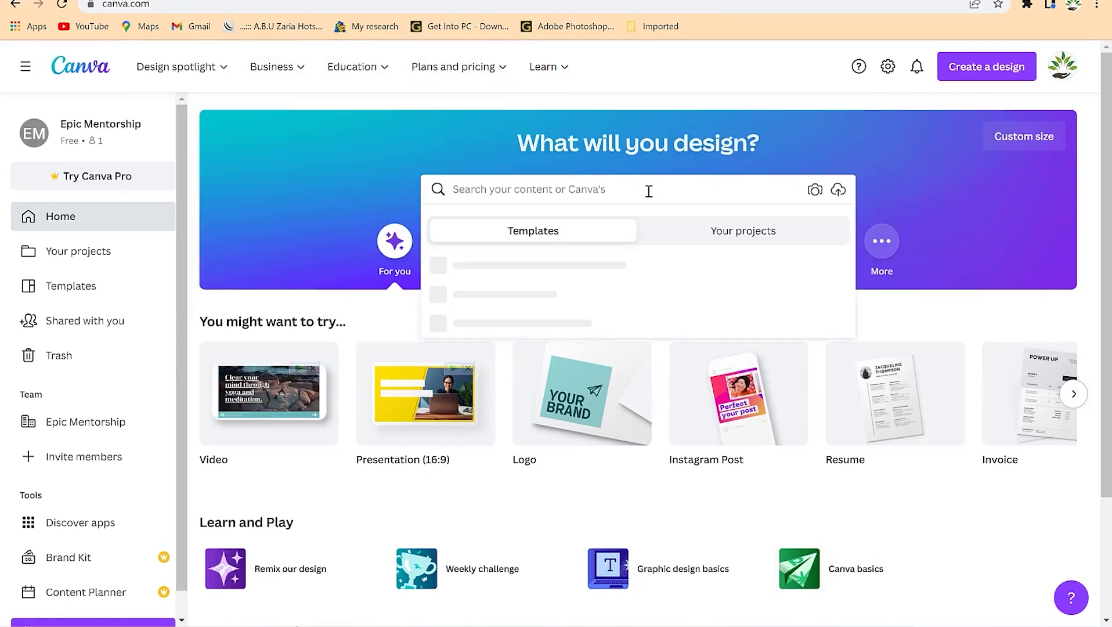
{"action": "type", "text": "resume"}
{"action": "key", "text": "Return"}
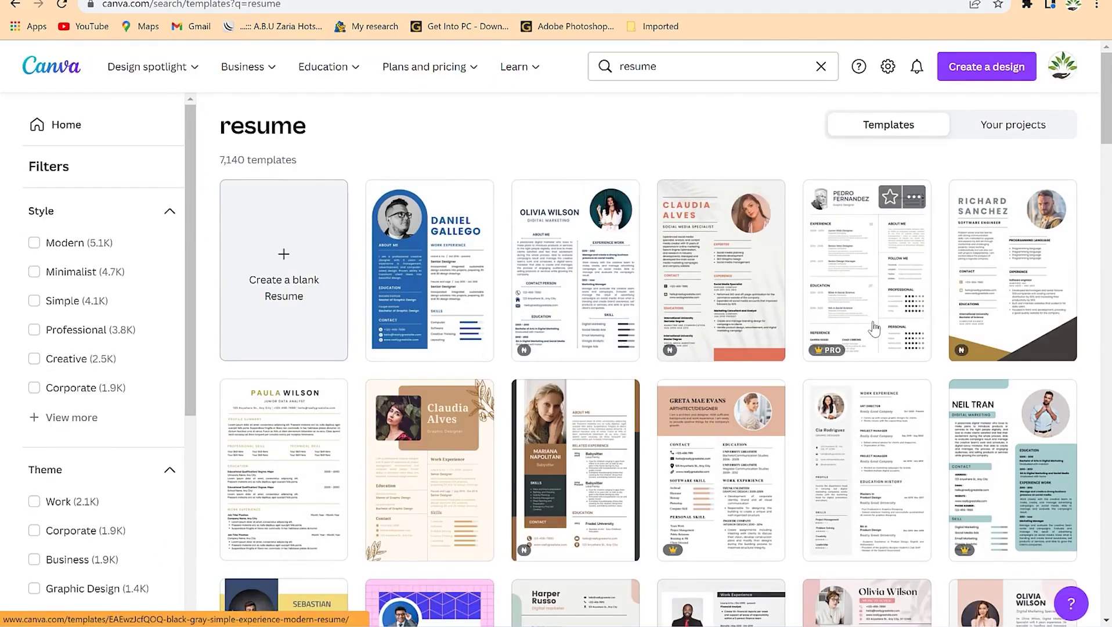
Step: Scroll down through the resume template results and back up to compare designs
{"action": "scroll", "coordinate": [874, 328], "scroll_direction": "down", "scroll_amount": 7}
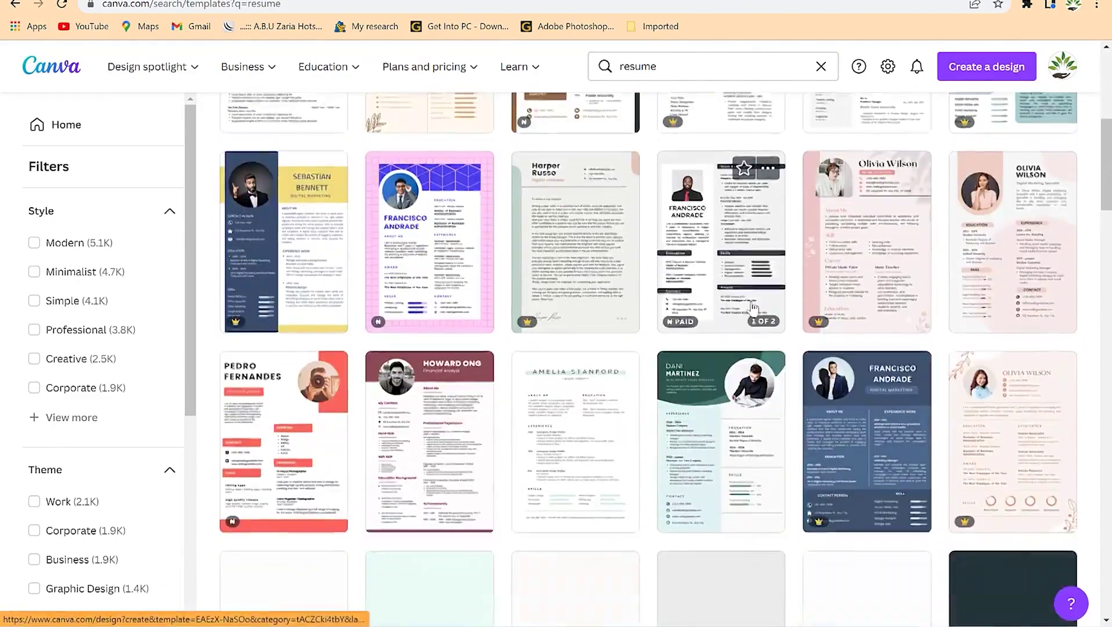
{"action": "scroll", "coordinate": [753, 308], "scroll_direction": "down", "scroll_amount": 4}
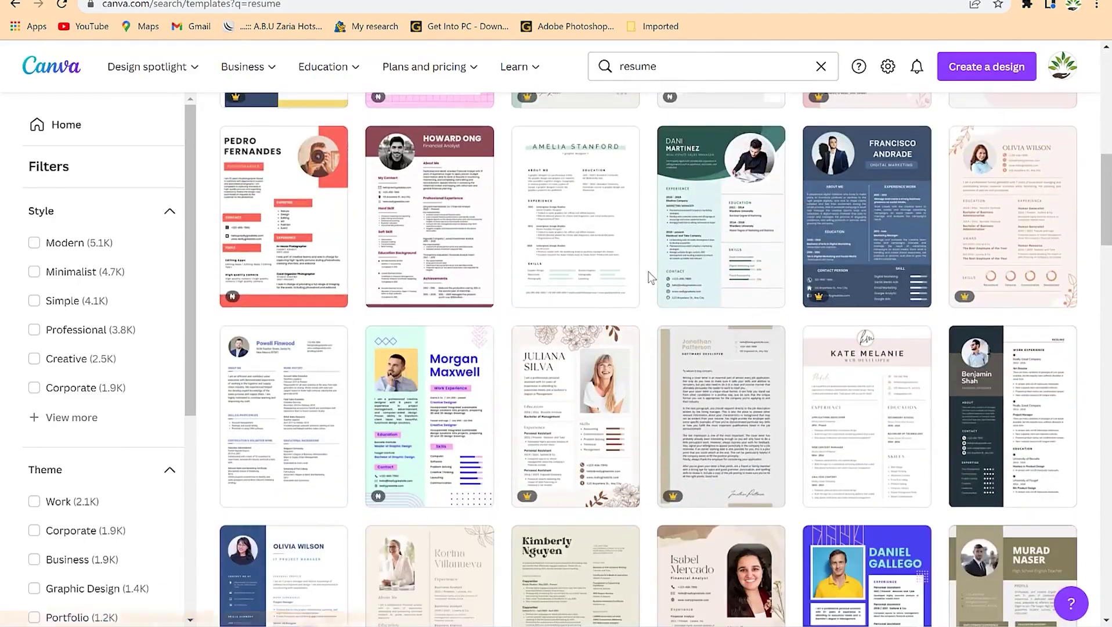
{"action": "scroll", "coordinate": [655, 278], "scroll_direction": "down", "scroll_amount": 9}
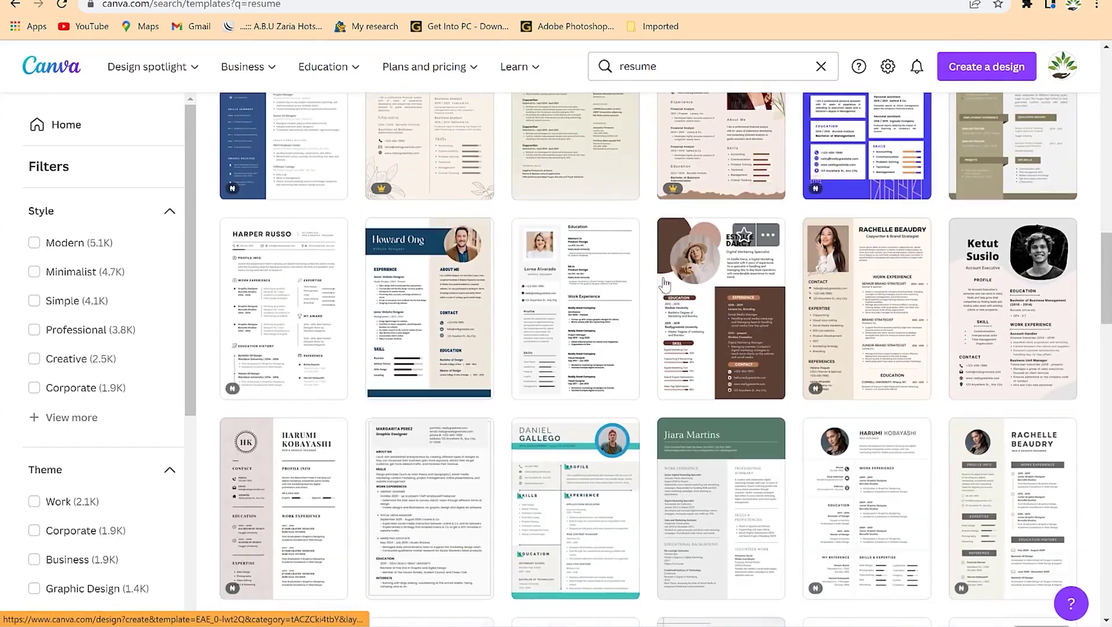
{"action": "scroll", "coordinate": [708, 378], "scroll_direction": "down", "scroll_amount": 4}
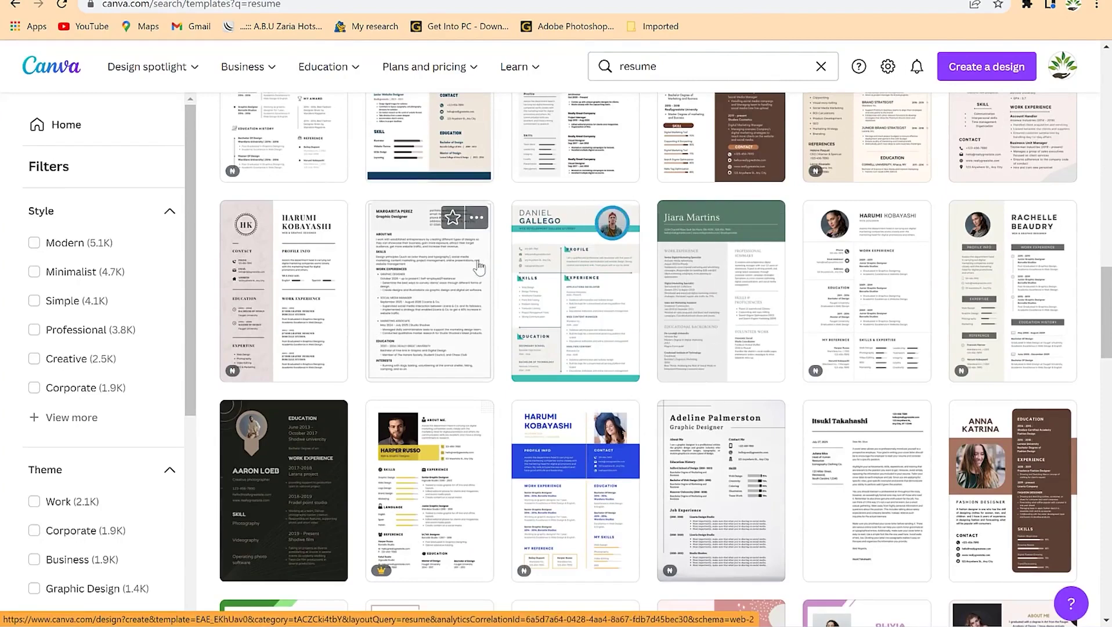
{"action": "scroll", "coordinate": [592, 367], "scroll_direction": "down", "scroll_amount": 4}
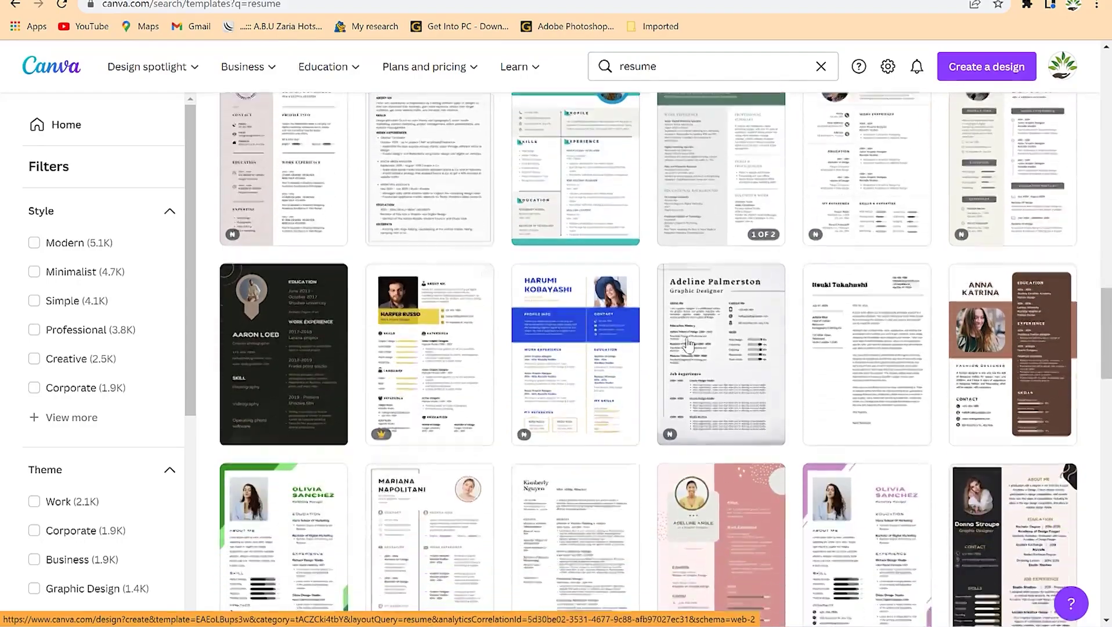
{"action": "scroll", "coordinate": [593, 367], "scroll_direction": "down", "scroll_amount": 5}
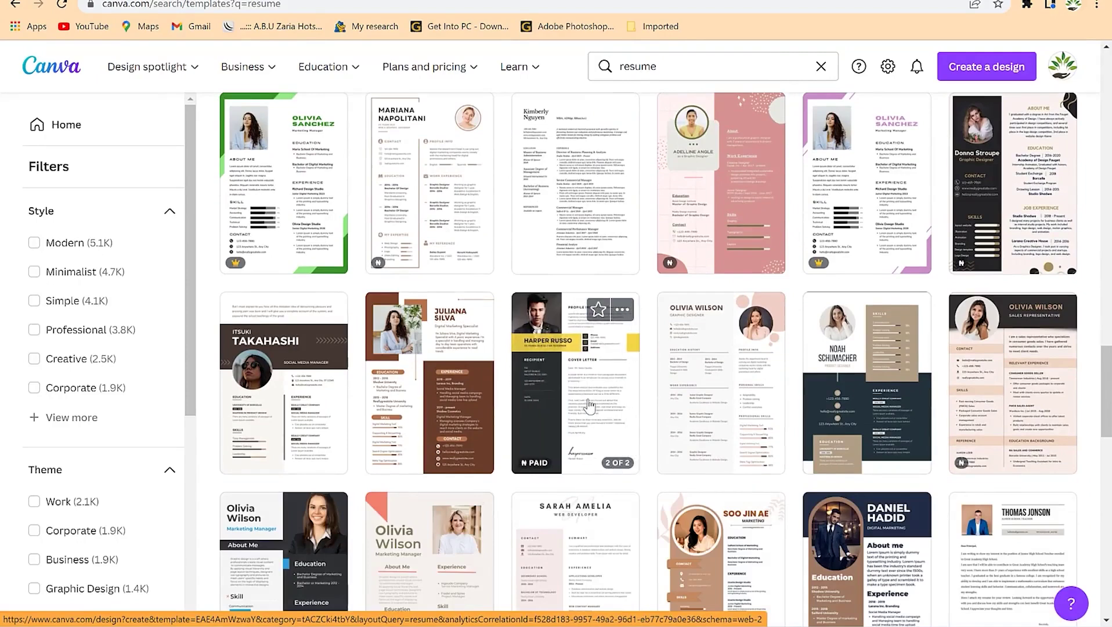
{"action": "scroll", "coordinate": [589, 405], "scroll_direction": "down", "scroll_amount": 3}
{"action": "scroll", "coordinate": [611, 396], "scroll_direction": "down", "scroll_amount": 3}
{"action": "scroll", "coordinate": [638, 400], "scroll_direction": "down", "scroll_amount": 3}
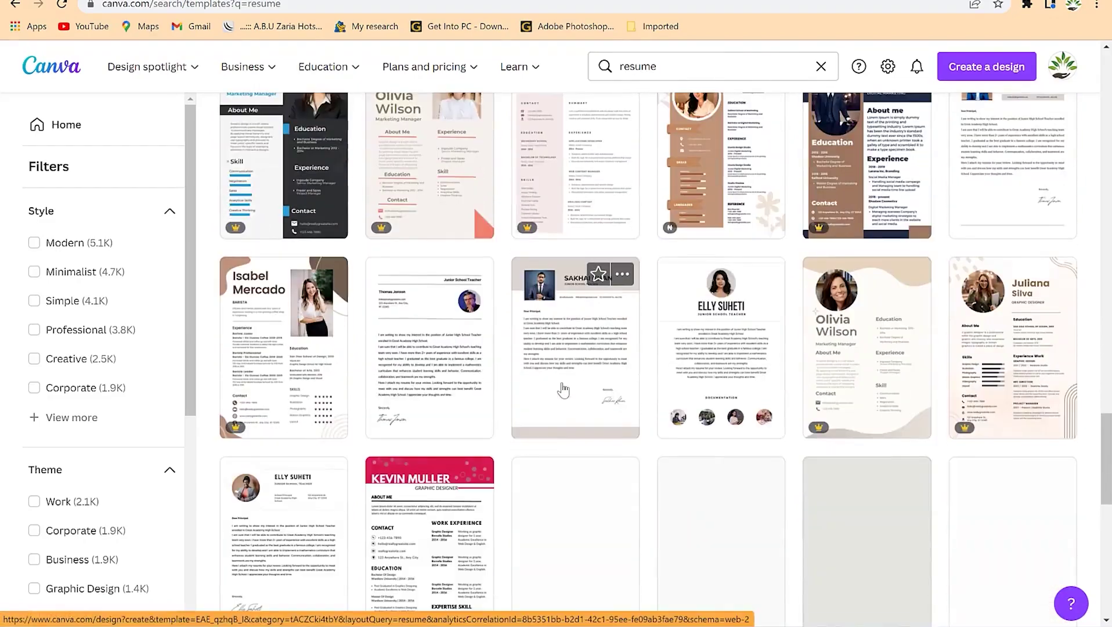
{"action": "scroll", "coordinate": [660, 371], "scroll_direction": "down", "scroll_amount": 4}
{"action": "scroll", "coordinate": [660, 371], "scroll_direction": "down", "scroll_amount": 1}
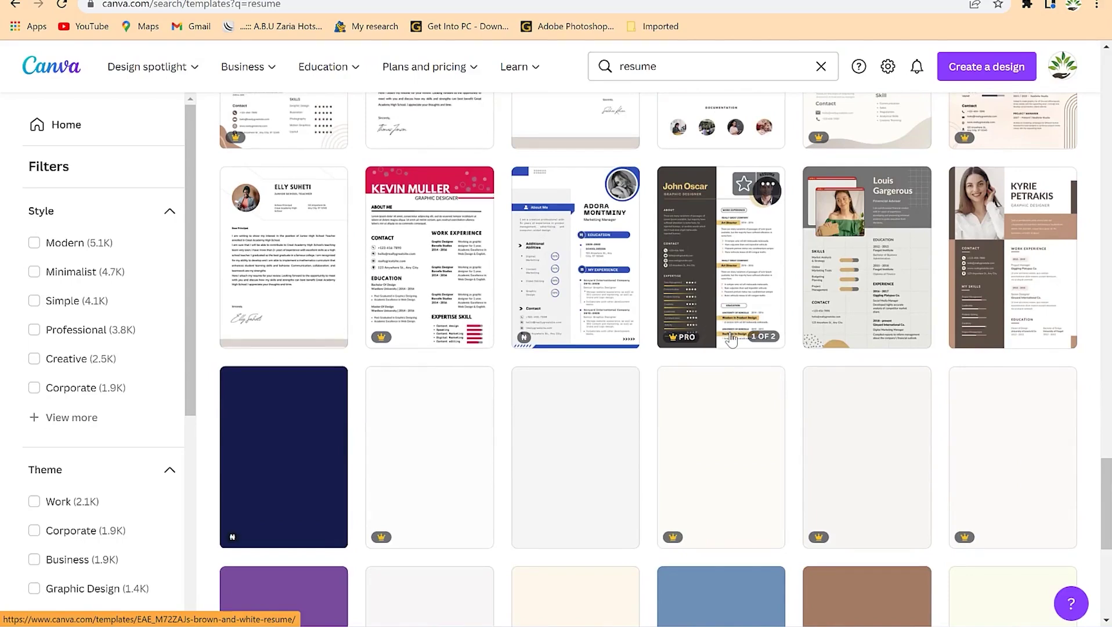
{"action": "scroll", "coordinate": [727, 338], "scroll_direction": "down", "scroll_amount": 14}
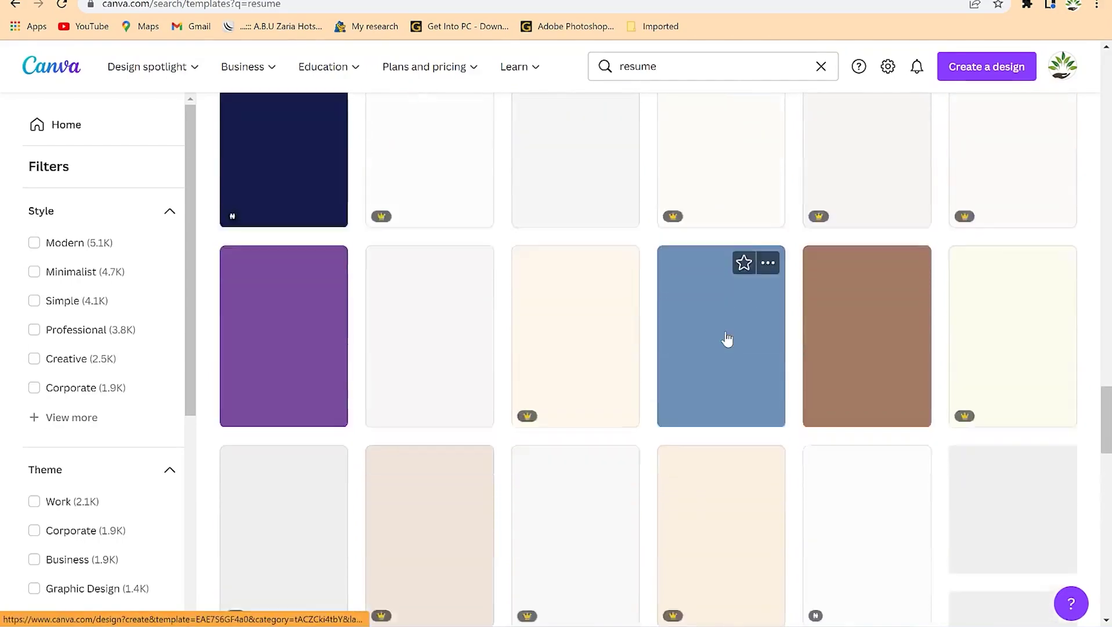
{"action": "scroll", "coordinate": [729, 338], "scroll_direction": "up", "scroll_amount": 5}
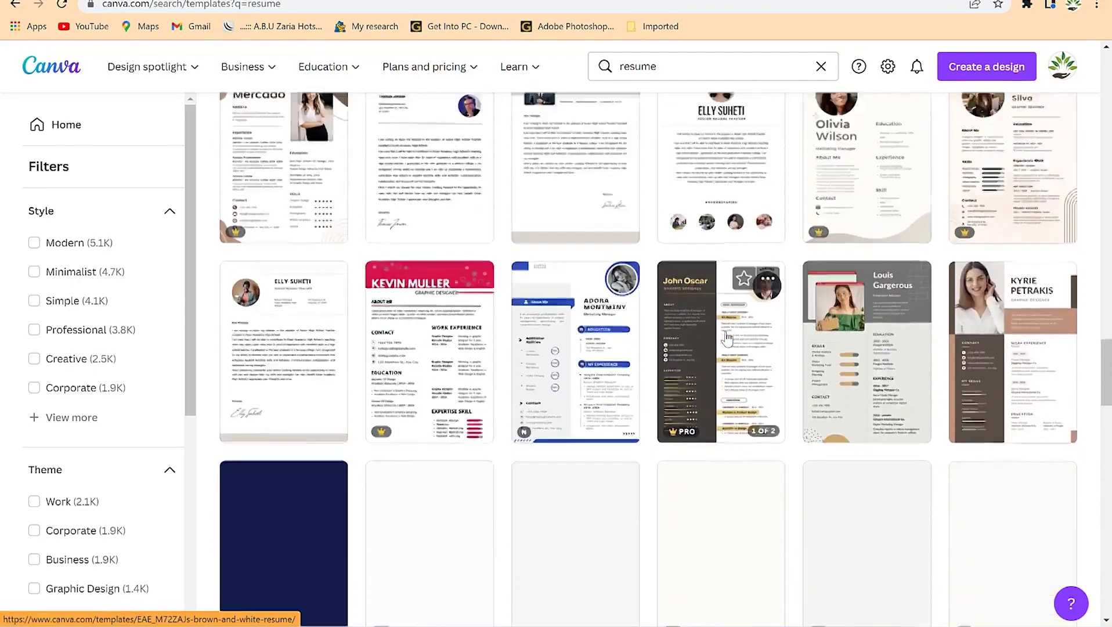
{"action": "scroll", "coordinate": [727, 339], "scroll_direction": "up", "scroll_amount": 3}
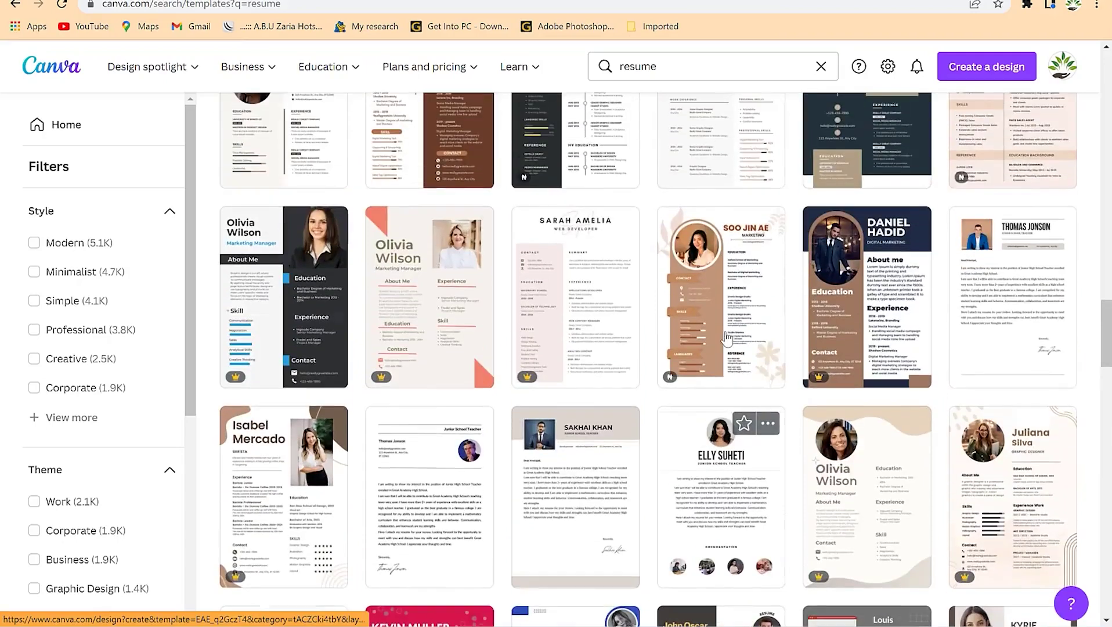
{"action": "scroll", "coordinate": [726, 338], "scroll_direction": "up", "scroll_amount": 1}
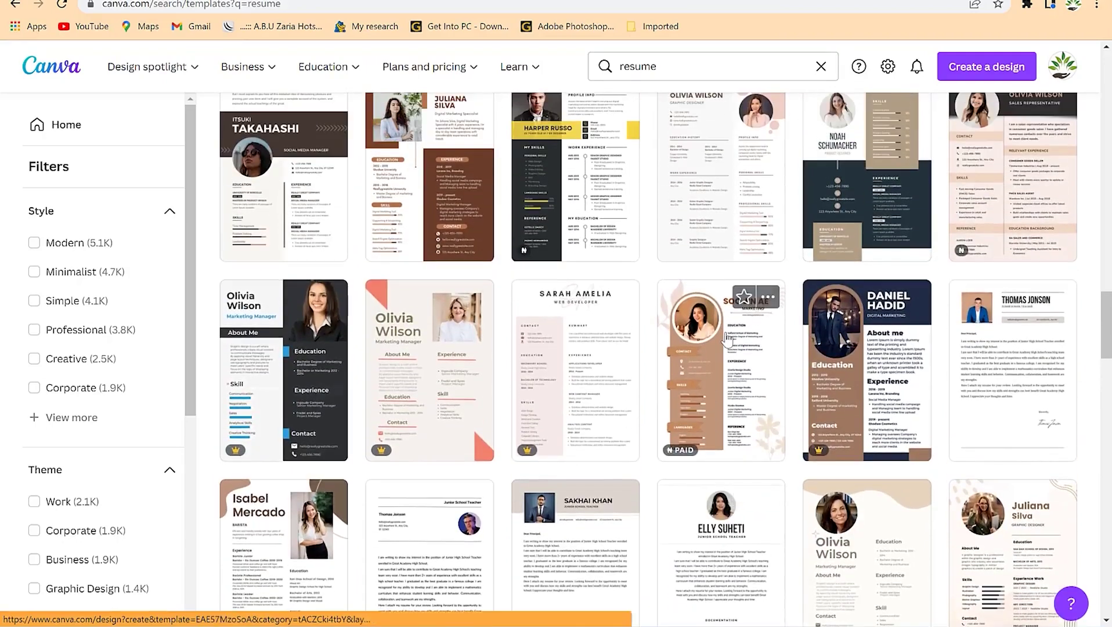
{"action": "scroll", "coordinate": [726, 339], "scroll_direction": "up", "scroll_amount": 2}
{"action": "scroll", "coordinate": [726, 339], "scroll_direction": "up", "scroll_amount": 2}
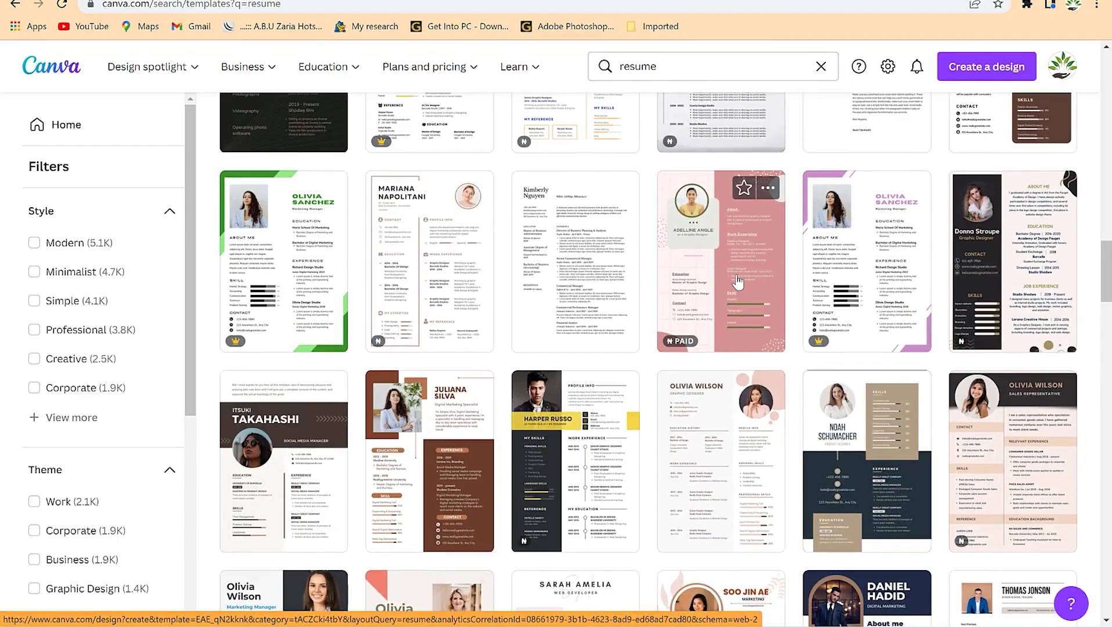
{"action": "scroll", "coordinate": [695, 279], "scroll_direction": "up", "scroll_amount": 4}
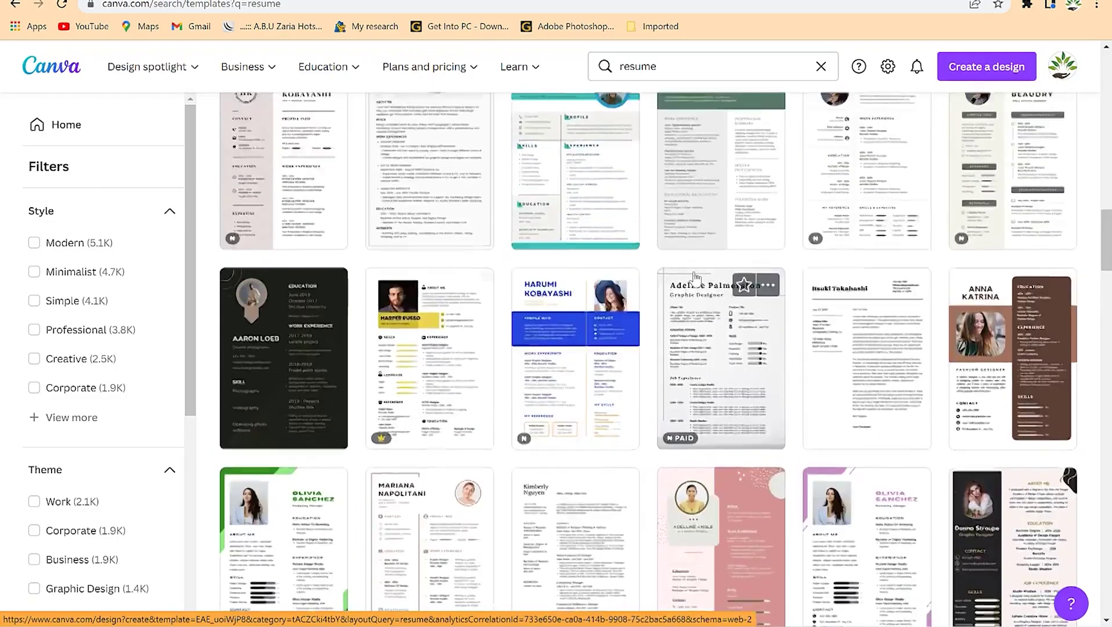
{"action": "scroll", "coordinate": [695, 278], "scroll_direction": "up", "scroll_amount": 1}
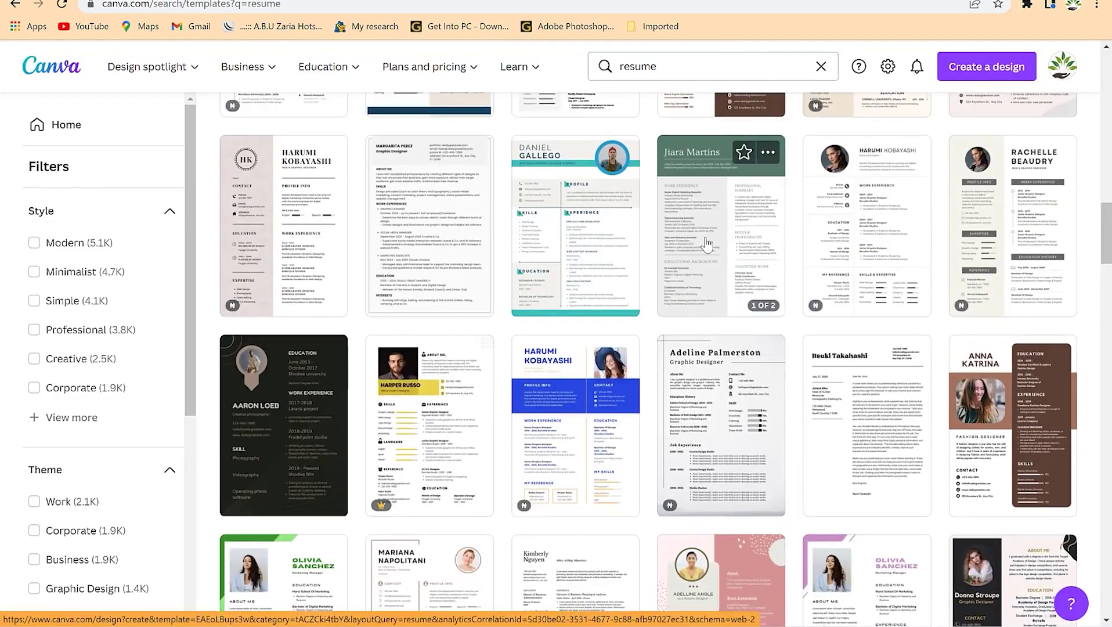
{"action": "scroll", "coordinate": [668, 325], "scroll_direction": "up", "scroll_amount": 5}
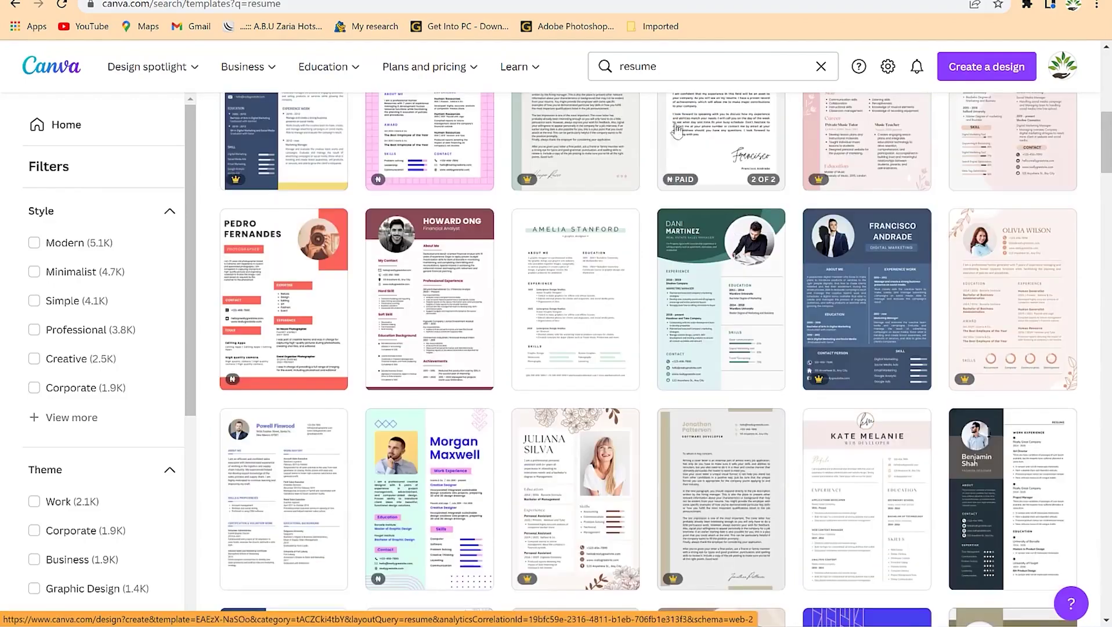
Step: Open the Green Modern Professional Resume template in a new tab and zoom to 104%
{"action": "right_click", "coordinate": [697, 309]}
{"action": "left_click", "coordinate": [715, 319]}
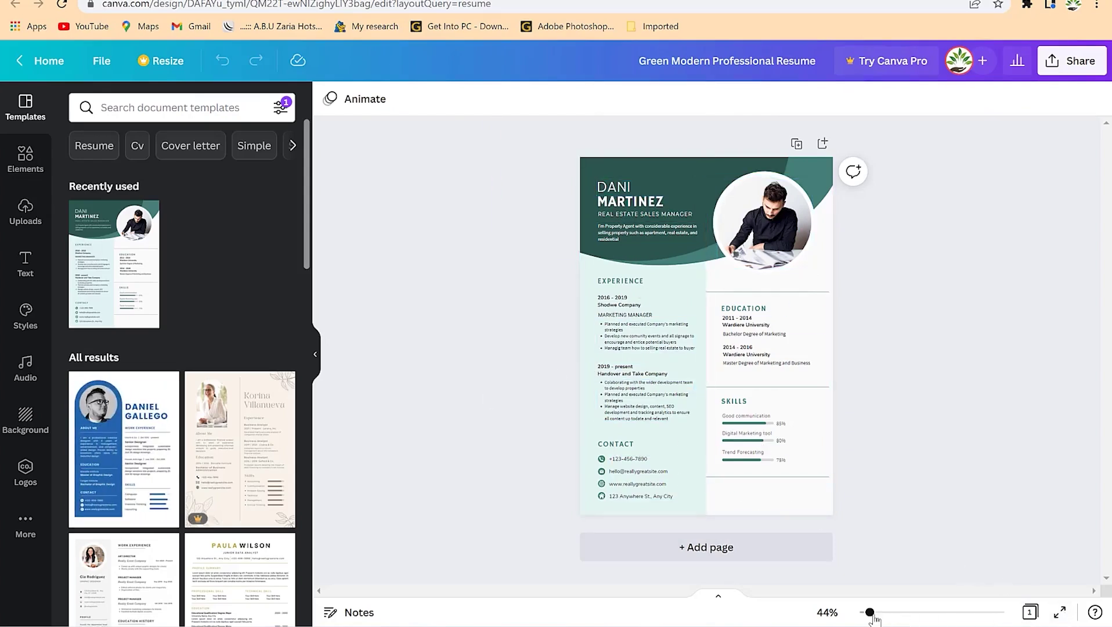
{"action": "left_click_drag", "start_coordinate": [871, 613], "coordinate": [886, 612]}
{"action": "scroll", "coordinate": [545, 311], "scroll_direction": "up", "scroll_amount": 3}
Step: Replace the header's first name and surname with the owner's name, widening the name box
{"action": "left_click", "coordinate": [502, 231]}
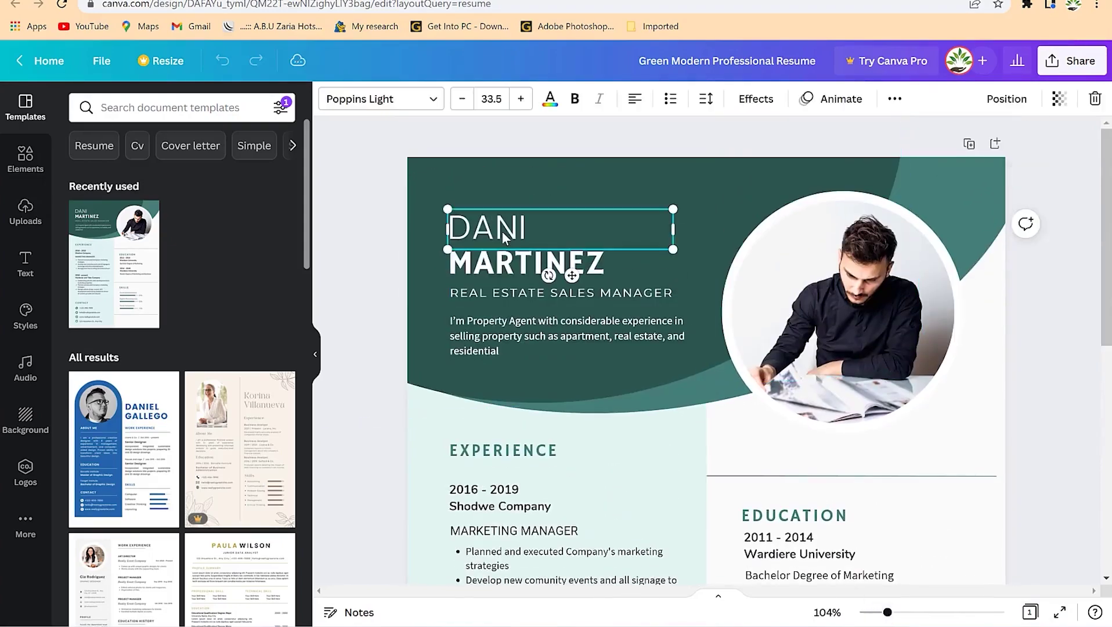
{"action": "double_click", "coordinate": [502, 231]}
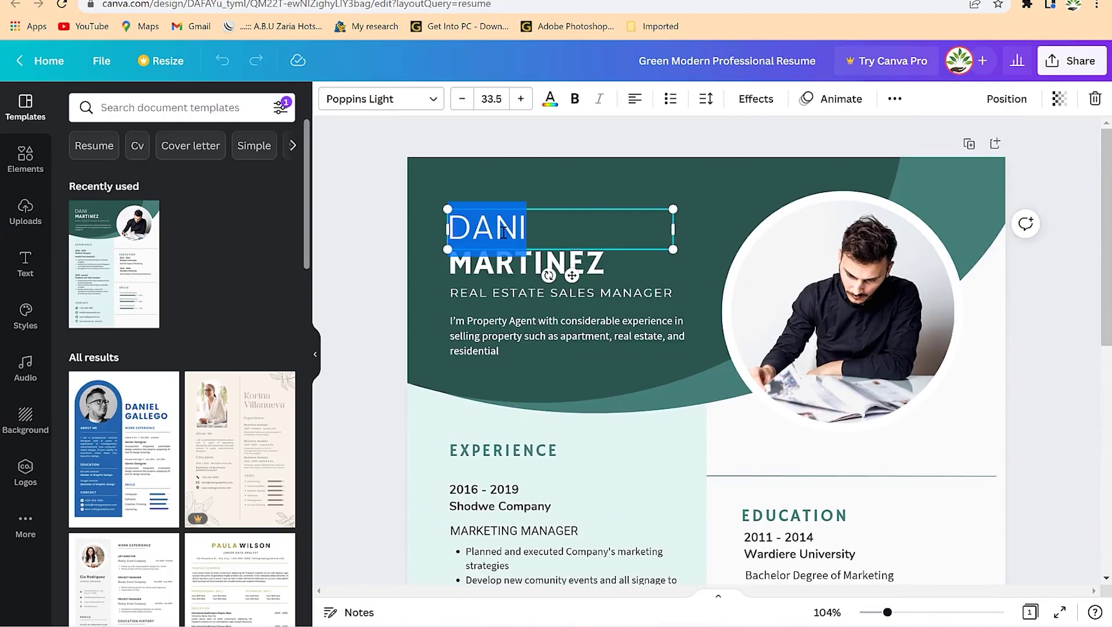
{"action": "type", "text": "ABDURRASHEED"}
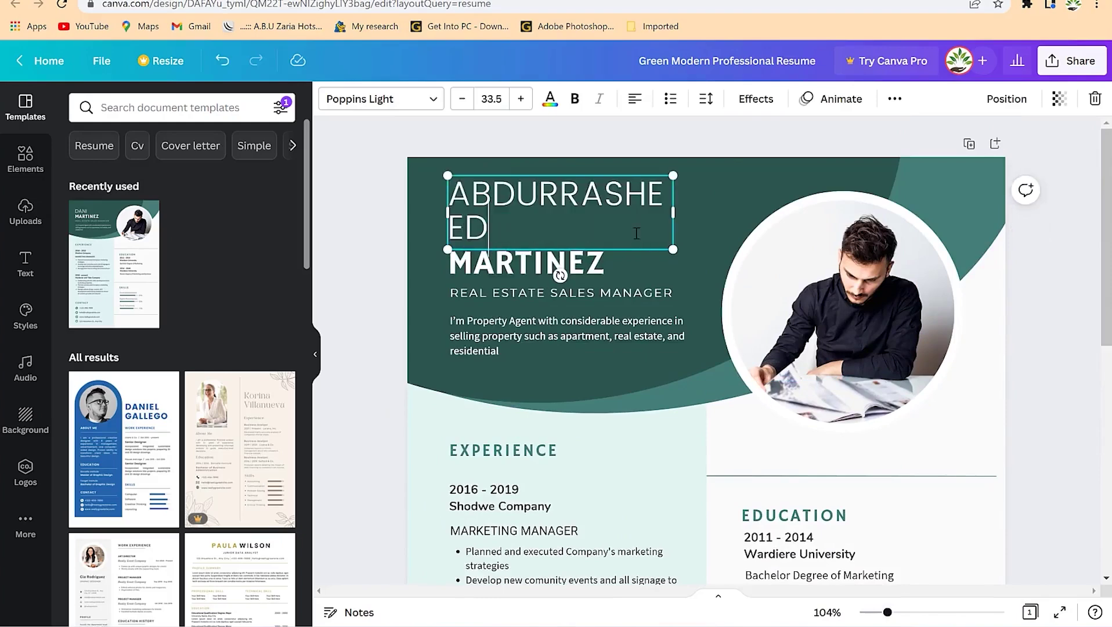
{"action": "left_click_drag", "start_coordinate": [674, 213], "coordinate": [710, 218]}
{"action": "left_click", "coordinate": [533, 268]}
{"action": "double_click", "coordinate": [533, 272]}
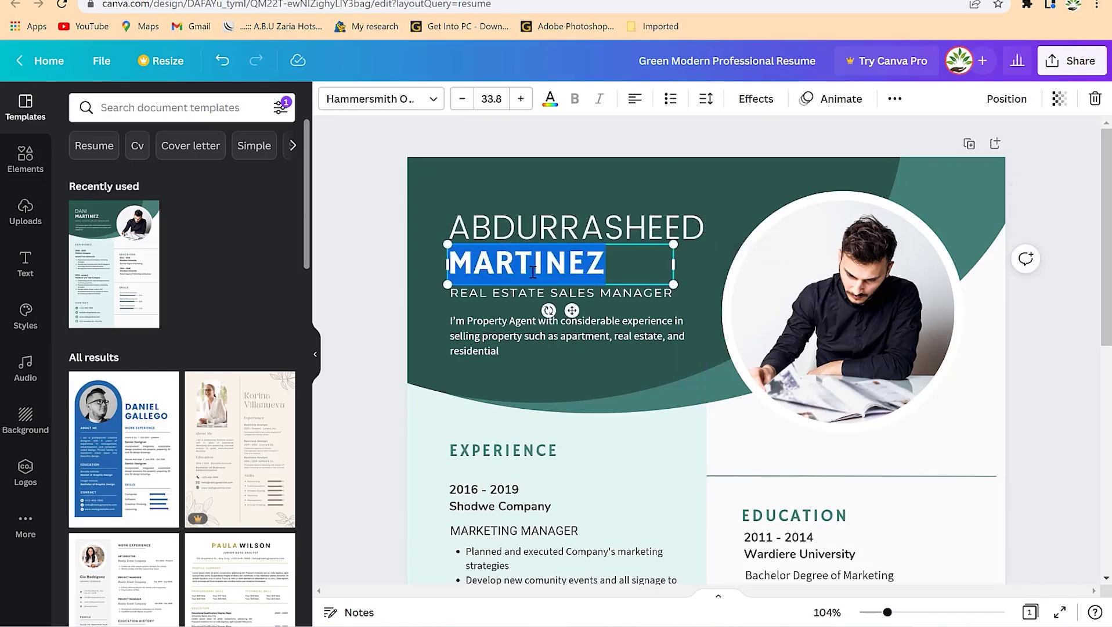
{"action": "type", "text": "SAA"}
{"action": "key", "text": "BackSpace"}
{"action": "type", "text": "'ID"}
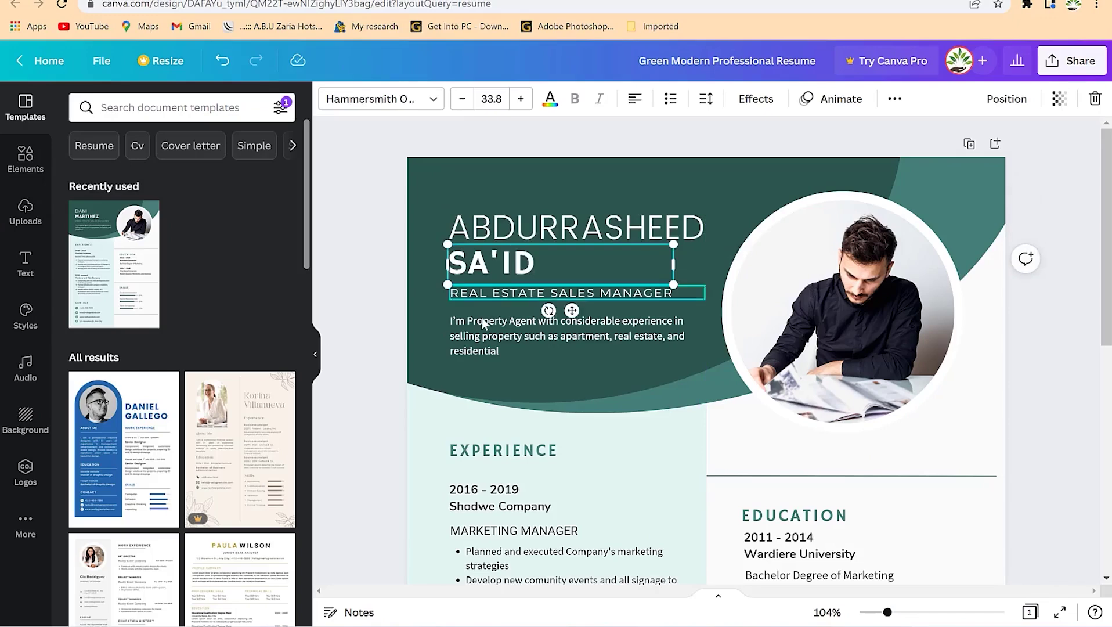
Step: Change the job title REAL ESTATE SALES MANAGER to LECTURER
{"action": "left_click", "coordinate": [482, 322]}
{"action": "left_click", "coordinate": [495, 294]}
{"action": "type", "text": "LECTURER"}
Step: Rewrite the summary paragraph under the job title as a new professional summary
{"action": "left_click", "coordinate": [493, 326]}
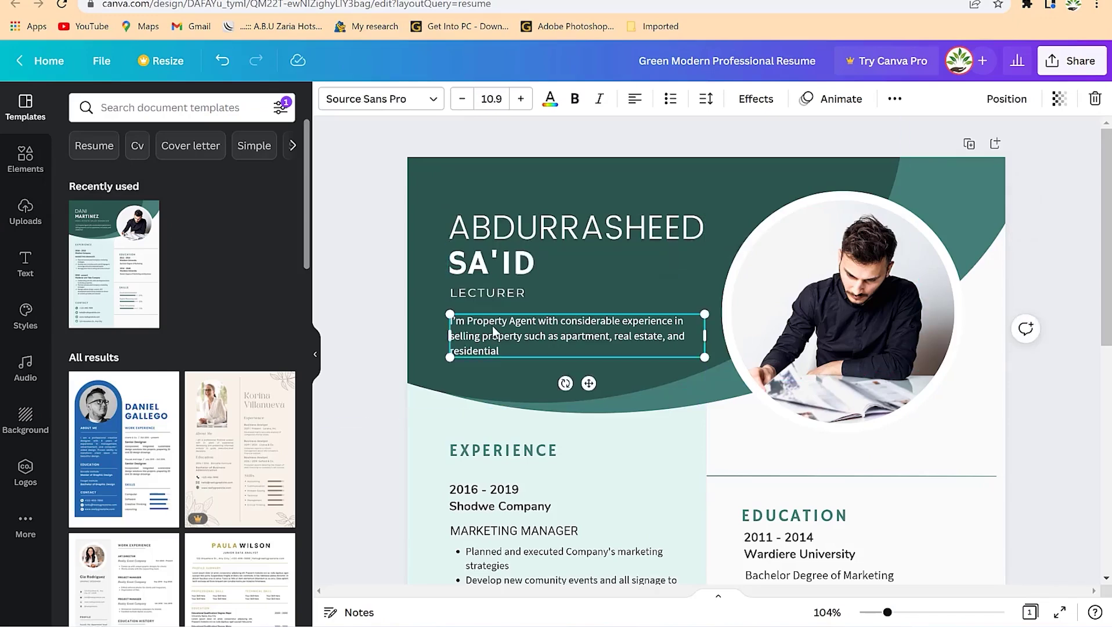
{"action": "double_click", "coordinate": [493, 326]}
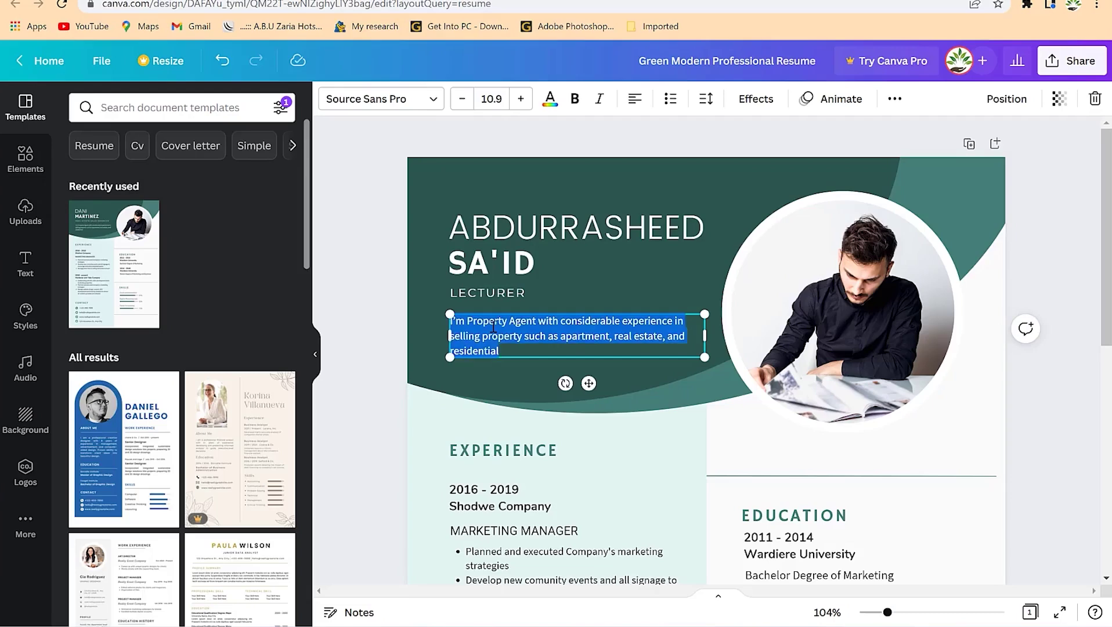
{"action": "type", "text": "A"}
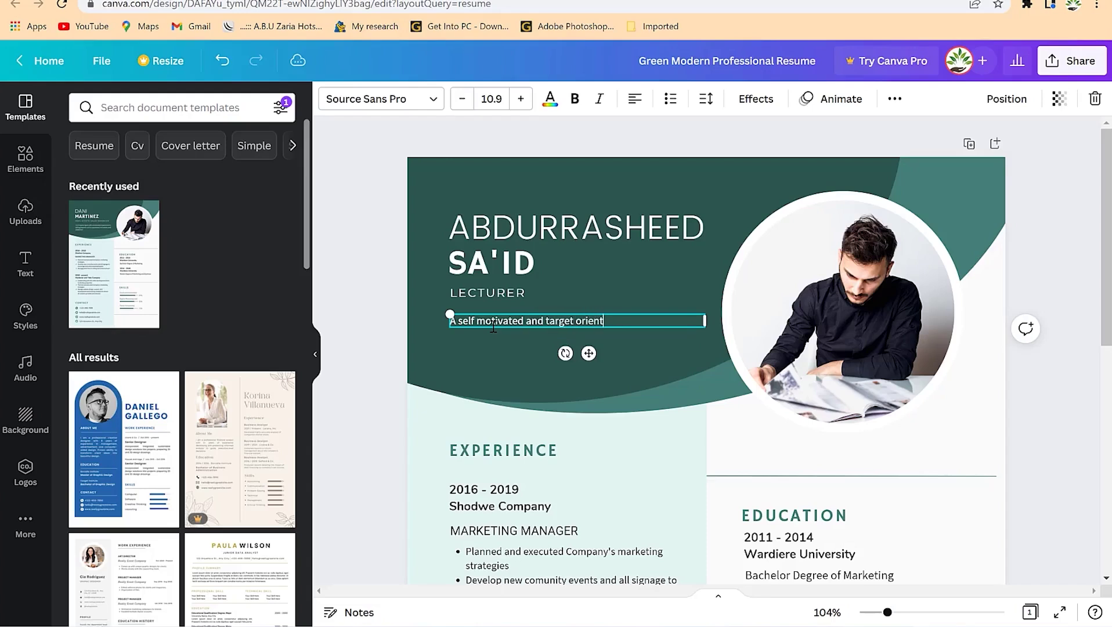
{"action": "type", "text": "fessional with exceptional goals setting and time"}
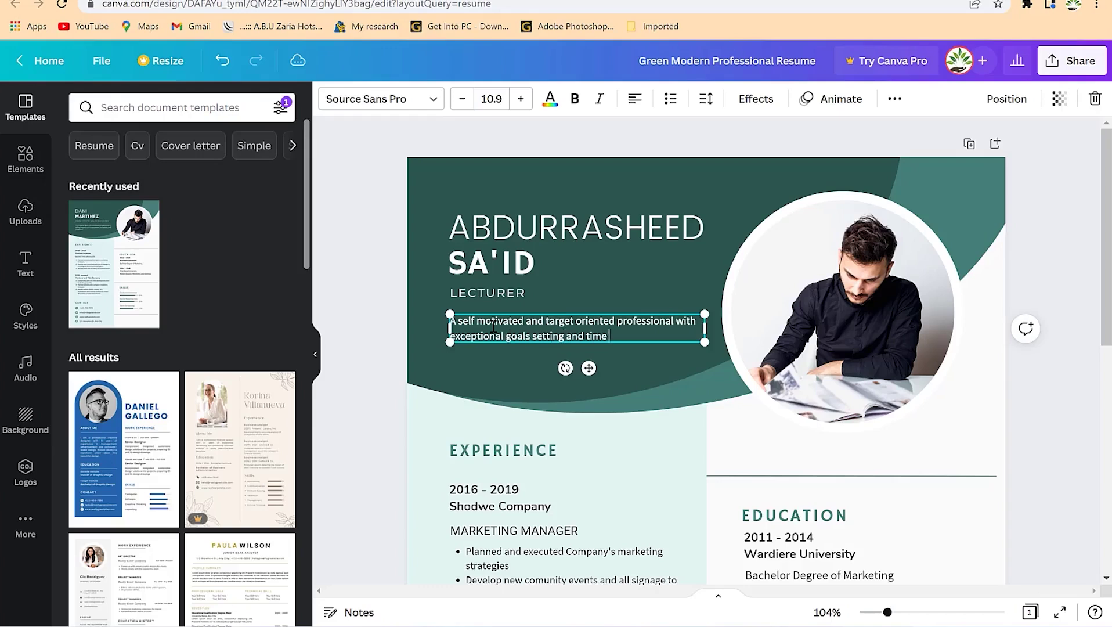
{"action": "type", "text": "ageme"}
{"action": "type", "text": "nt strate"}
{"action": "type", "text": "gies."}
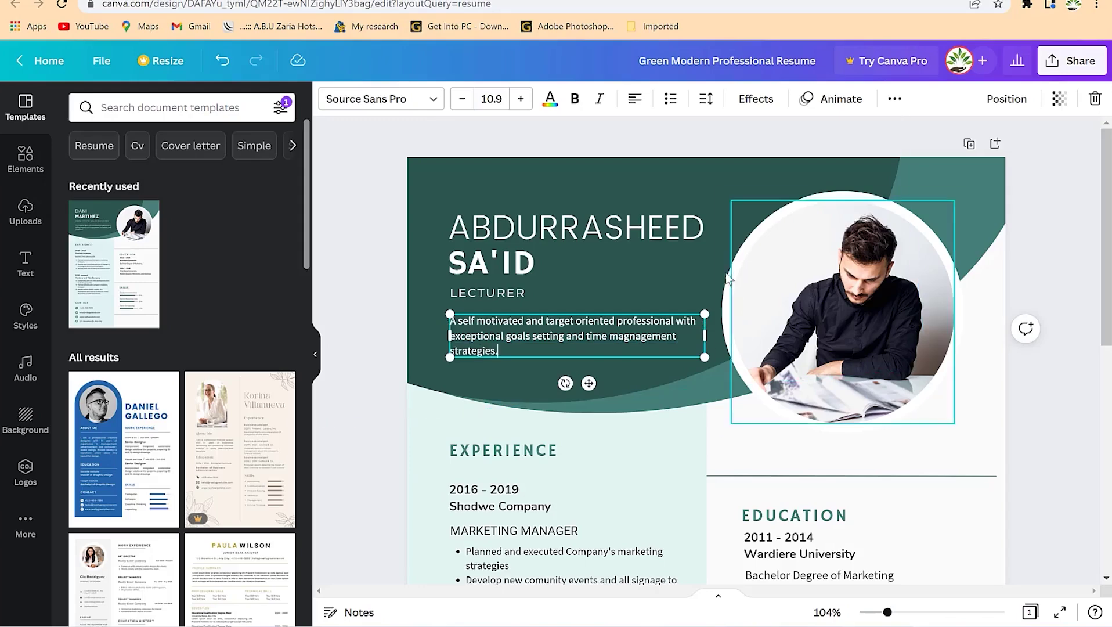
{"action": "left_click", "coordinate": [614, 277]}
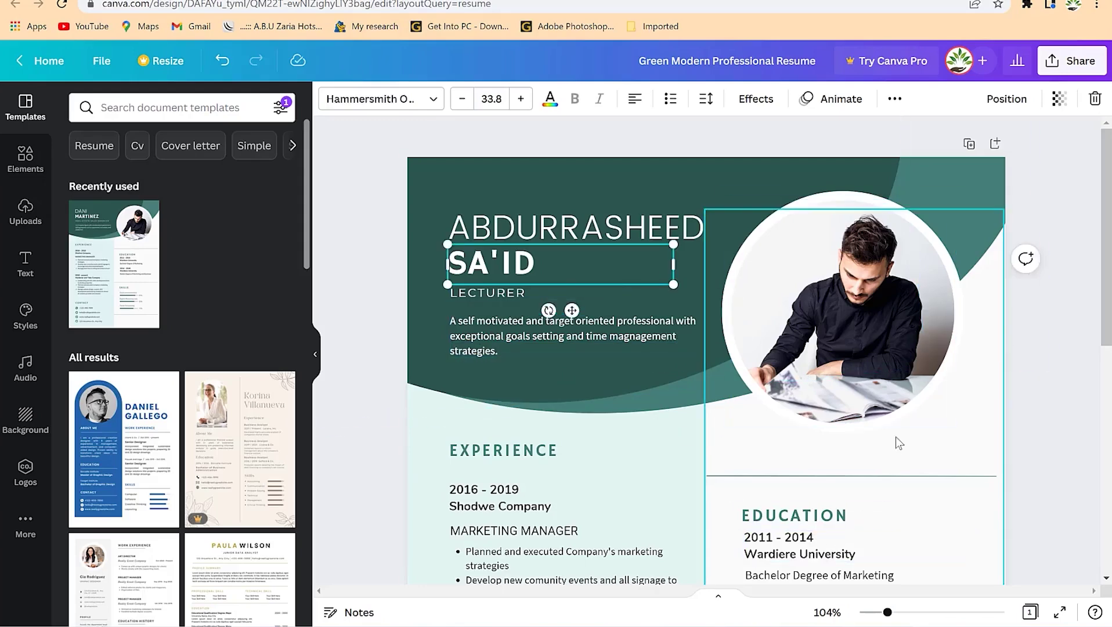
{"action": "left_click", "coordinate": [892, 320]}
{"action": "left_click", "coordinate": [525, 438]}
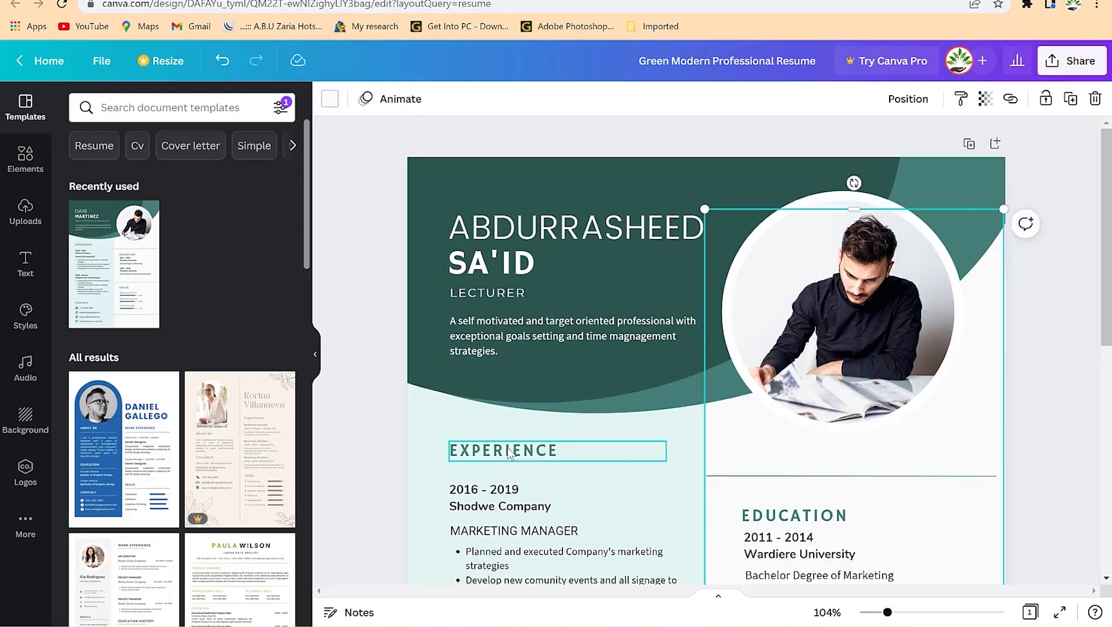
Step: Change the first experience entry to 2013 - Date, University Lecturer
{"action": "scroll", "coordinate": [527, 244], "scroll_direction": "down", "scroll_amount": 4}
{"action": "left_click", "coordinate": [527, 221]}
{"action": "left_click", "coordinate": [481, 285]}
{"action": "double_click", "coordinate": [481, 283]}
{"action": "triple_click", "coordinate": [555, 274]}
{"action": "left_click", "coordinate": [534, 274]}
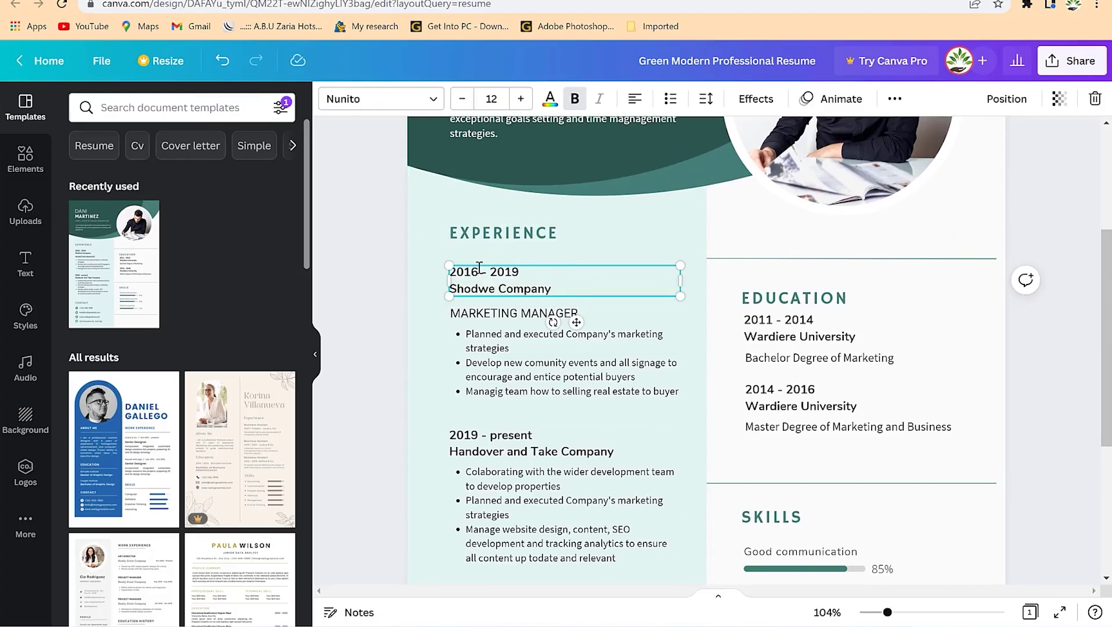
{"action": "key", "text": "BackSpace"}
{"action": "type", "text": "2"}
{"action": "key", "text": "BackSpace"}
{"action": "type", "text": "3"}
{"action": "key", "text": "BackSpace"}
{"action": "key", "text": "BackSpace"}
{"action": "key", "text": "BackSpace"}
{"action": "key", "text": "BackSpace"}
{"action": "key", "text": "BackSpace"}
{"action": "key", "text": "BackSpace"}
{"action": "key", "text": "BackSpace"}
{"action": "key", "text": "BackSpace"}
{"action": "key", "text": "BackSpace"}
{"action": "key", "text": "BackSpace"}
{"action": "key", "text": "BackSpace"}
{"action": "type", "text": "University Lecturer"}
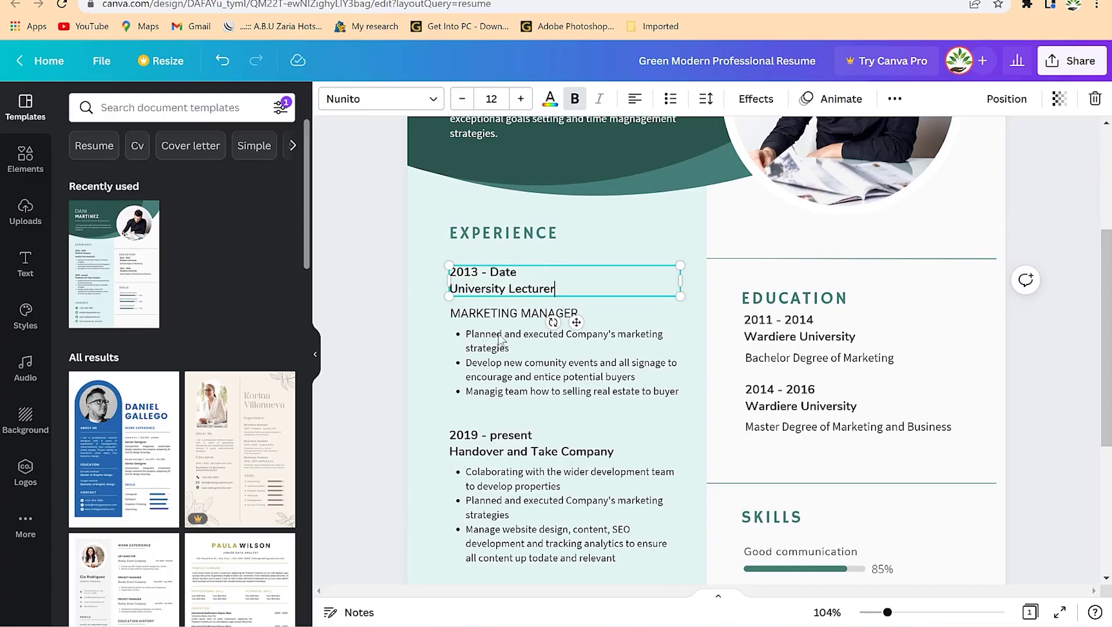
Step: Select the bullet list, MARKETING MANAGER heading and 2019 - present entry below it
{"action": "left_click", "coordinate": [559, 378]}
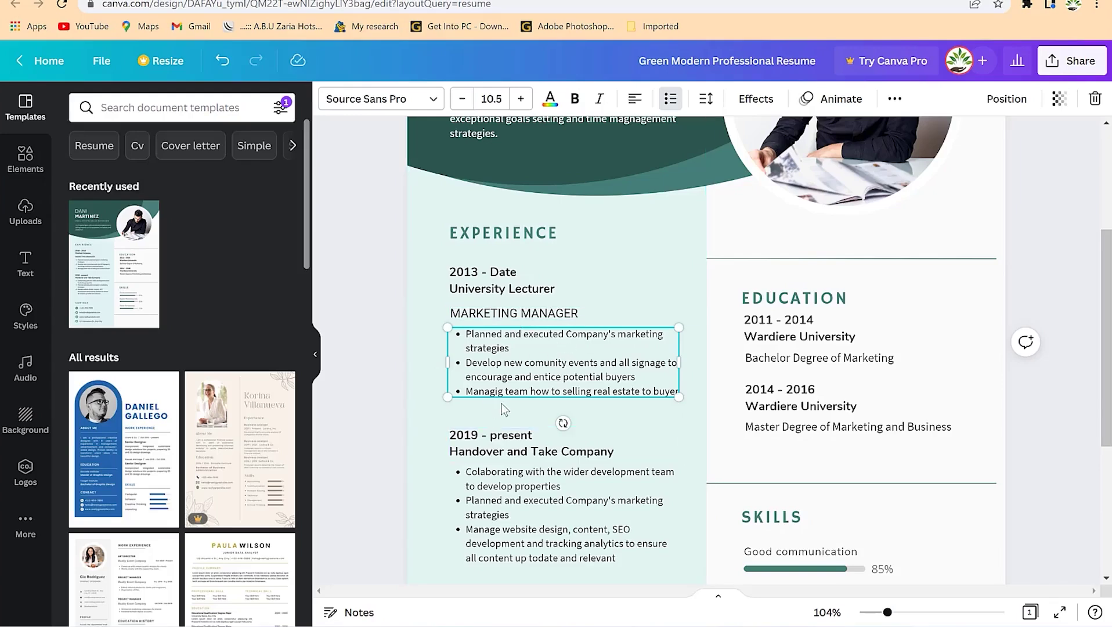
{"action": "left_click", "coordinate": [543, 359]}
{"action": "left_click", "coordinate": [512, 317]}
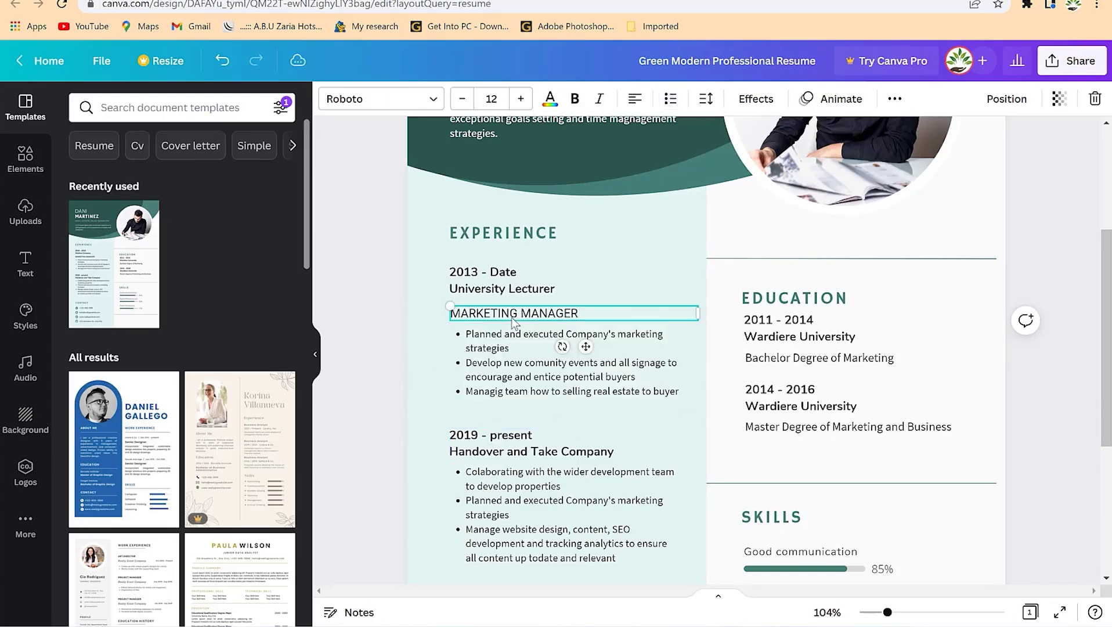
{"action": "scroll", "coordinate": [517, 348], "scroll_direction": "down", "scroll_amount": 3}
{"action": "left_click", "coordinate": [485, 303]}
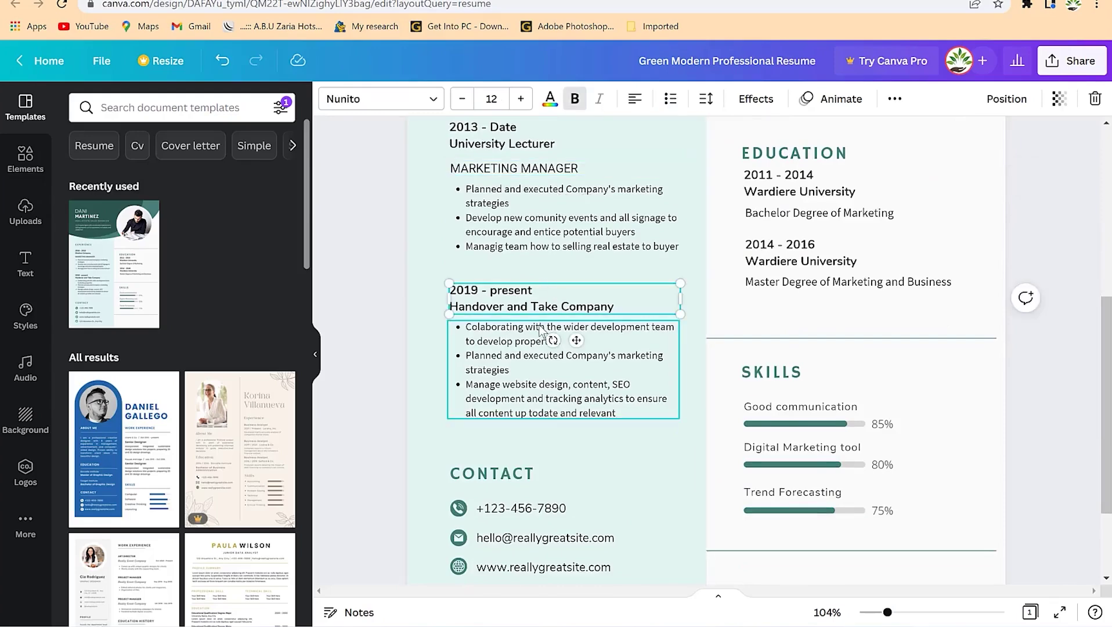
{"action": "scroll", "coordinate": [545, 419], "scroll_direction": "down", "scroll_amount": 2}
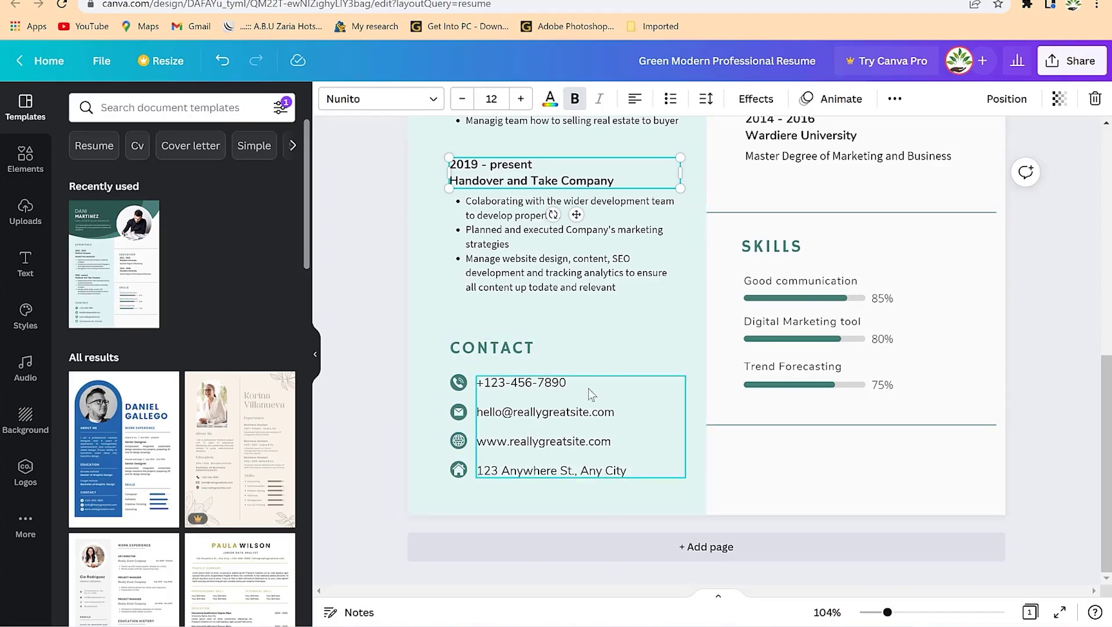
Step: Replace the sample phone number in the Contact section with the owner's own number
{"action": "left_click", "coordinate": [554, 398]}
{"action": "left_click", "coordinate": [569, 387]}
{"action": "left_click", "coordinate": [568, 385]}
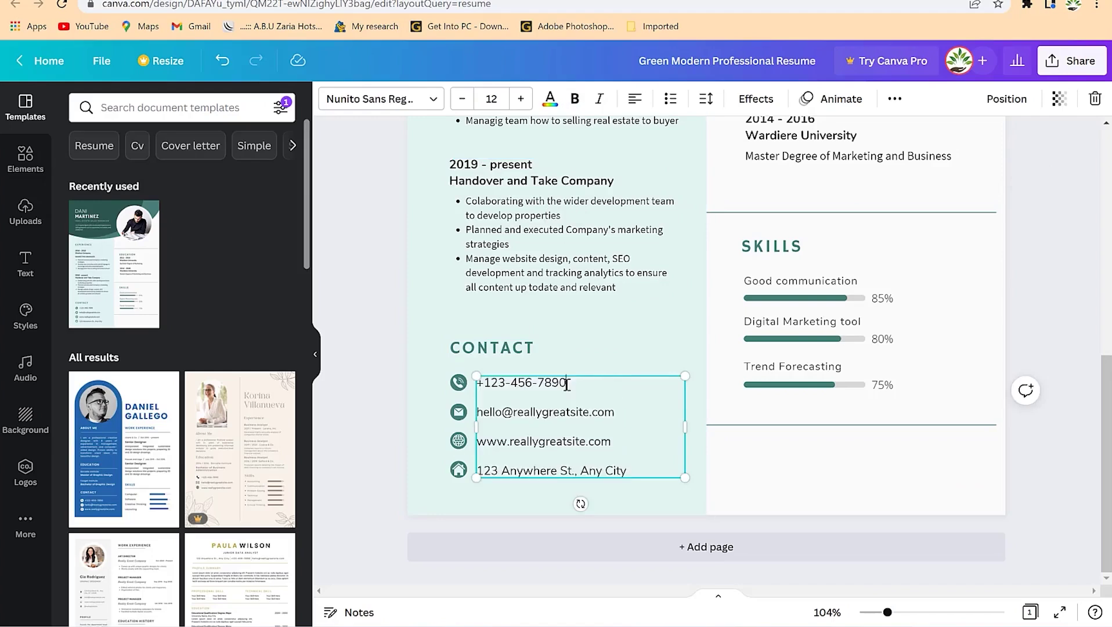
{"action": "key", "text": "BackSpace"}
{"action": "key", "text": "BackSpace"}
{"action": "key", "text": "BackSpace"}
{"action": "key", "text": "BackSpace"}
{"action": "key", "text": "BackSpace"}
{"action": "key", "text": "BackSpace"}
{"action": "left_click", "coordinate": [615, 422]}
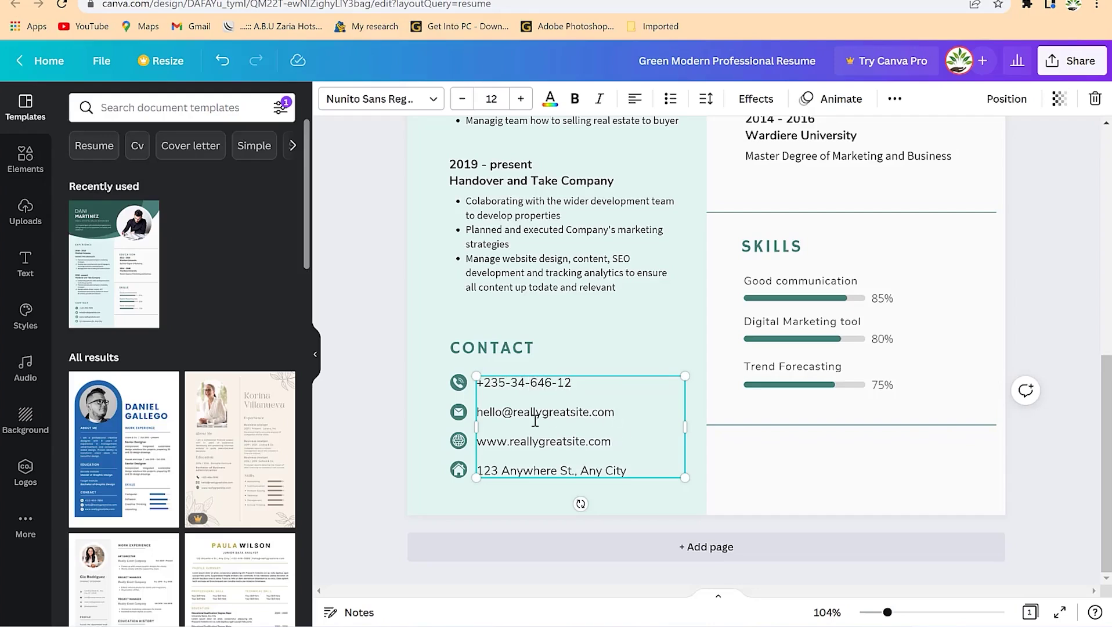
{"action": "left_click", "coordinate": [602, 419]}
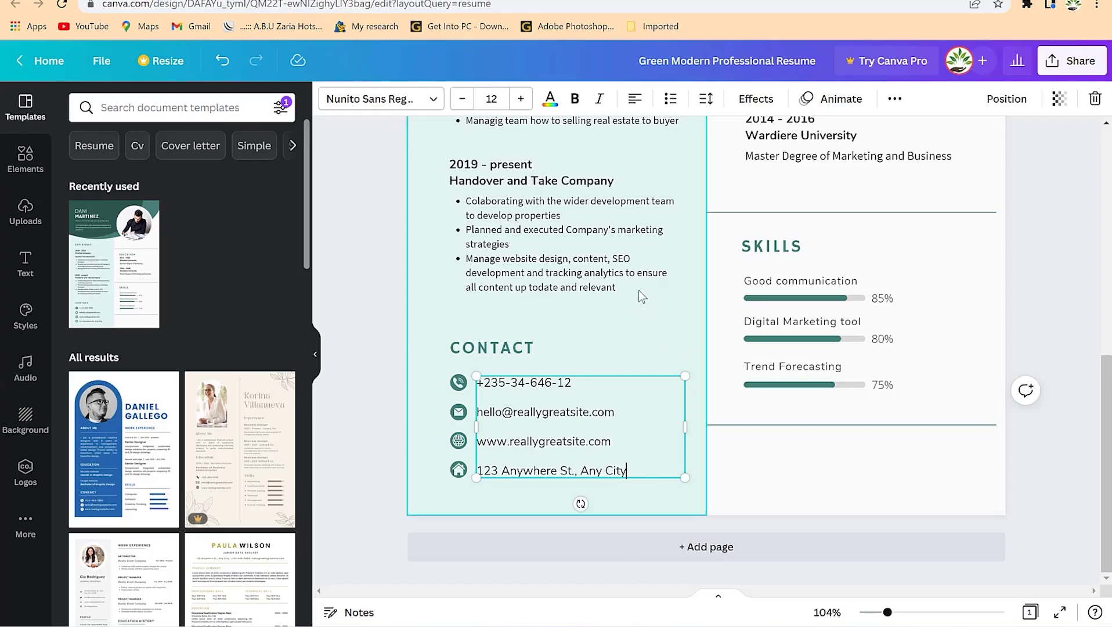
{"action": "scroll", "coordinate": [639, 290], "scroll_direction": "up", "scroll_amount": 10}
{"action": "left_click", "coordinate": [859, 328]}
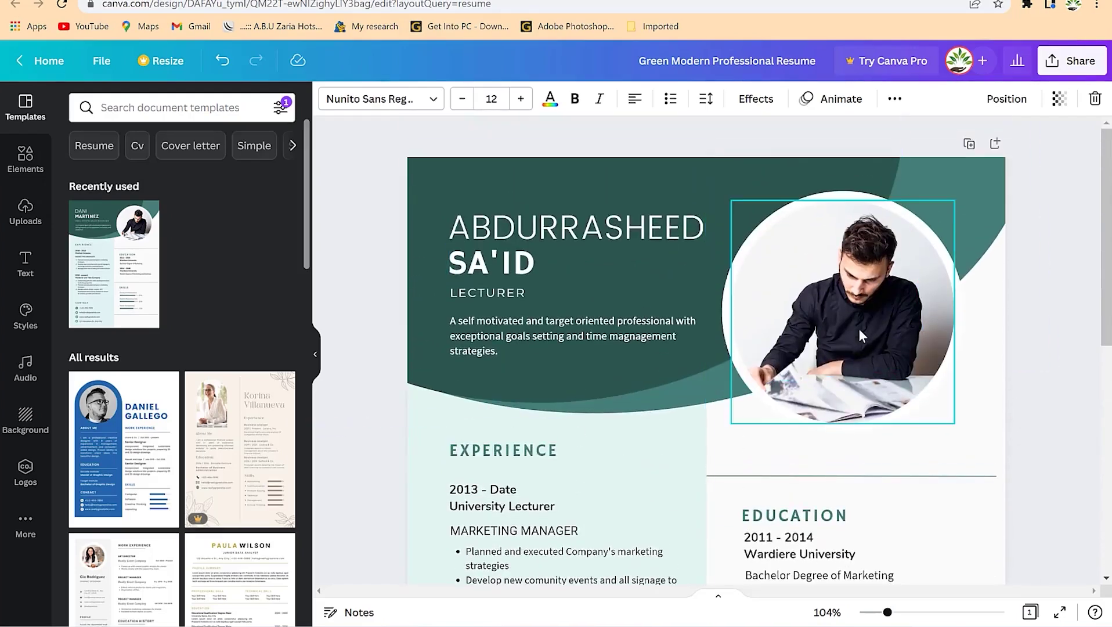
Step: Show the Uploads library and scroll through the uploaded images
{"action": "left_click", "coordinate": [25, 213]}
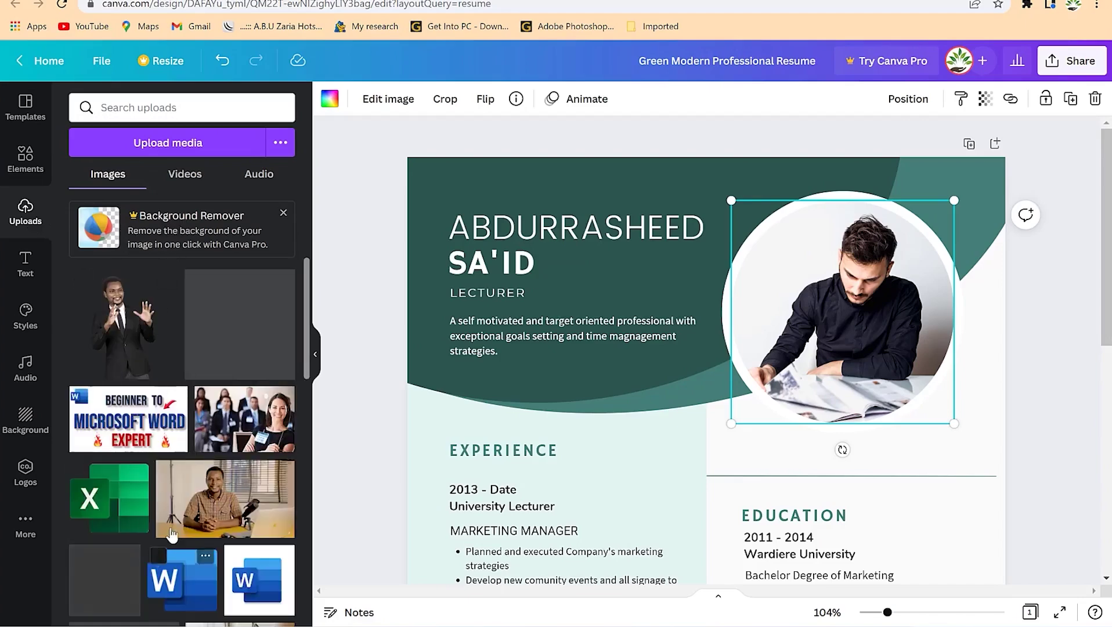
{"action": "scroll", "coordinate": [172, 522], "scroll_direction": "down", "scroll_amount": 10}
{"action": "scroll", "coordinate": [170, 530], "scroll_direction": "down", "scroll_amount": 5}
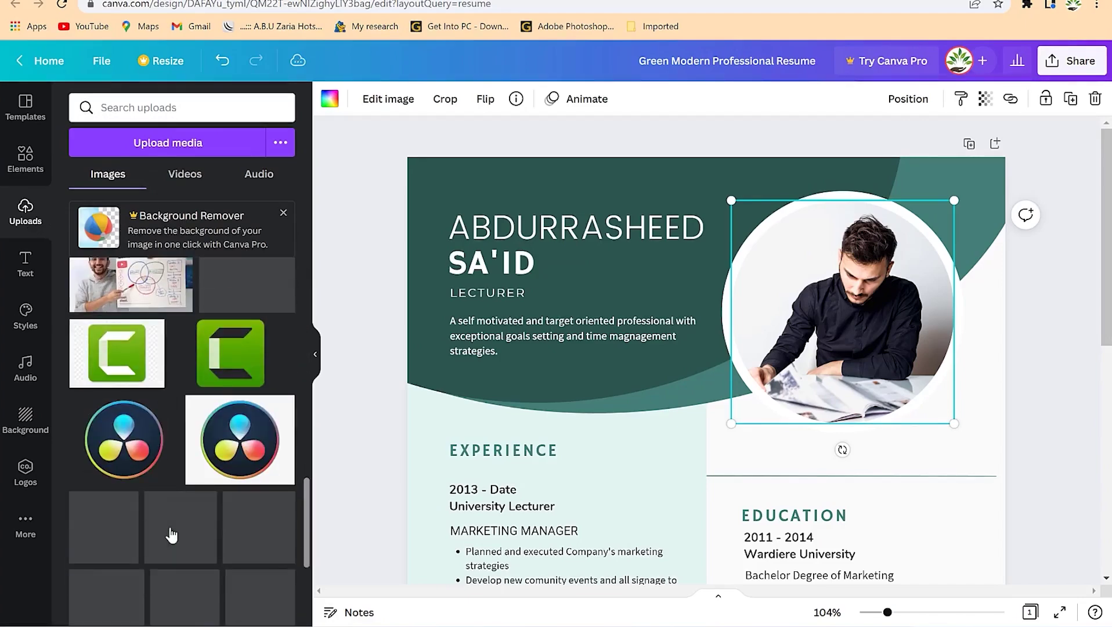
{"action": "scroll", "coordinate": [198, 464], "scroll_direction": "up", "scroll_amount": 5}
{"action": "scroll", "coordinate": [197, 464], "scroll_direction": "up", "scroll_amount": 1}
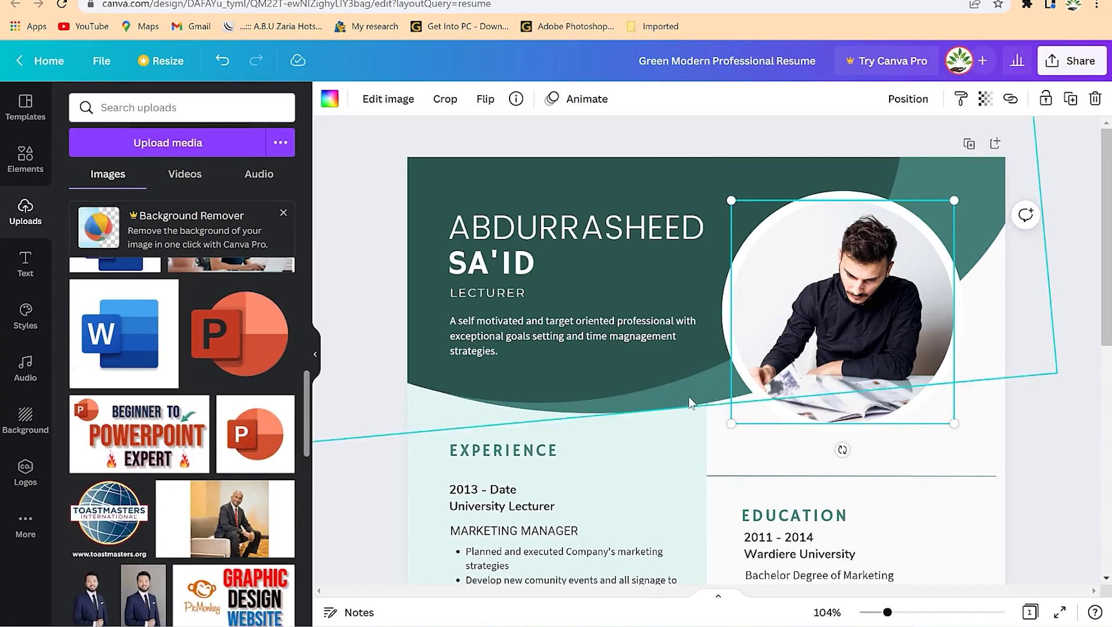
{"action": "scroll", "coordinate": [136, 546], "scroll_direction": "down", "scroll_amount": 6}
{"action": "scroll", "coordinate": [136, 546], "scroll_direction": "up", "scroll_amount": 5}
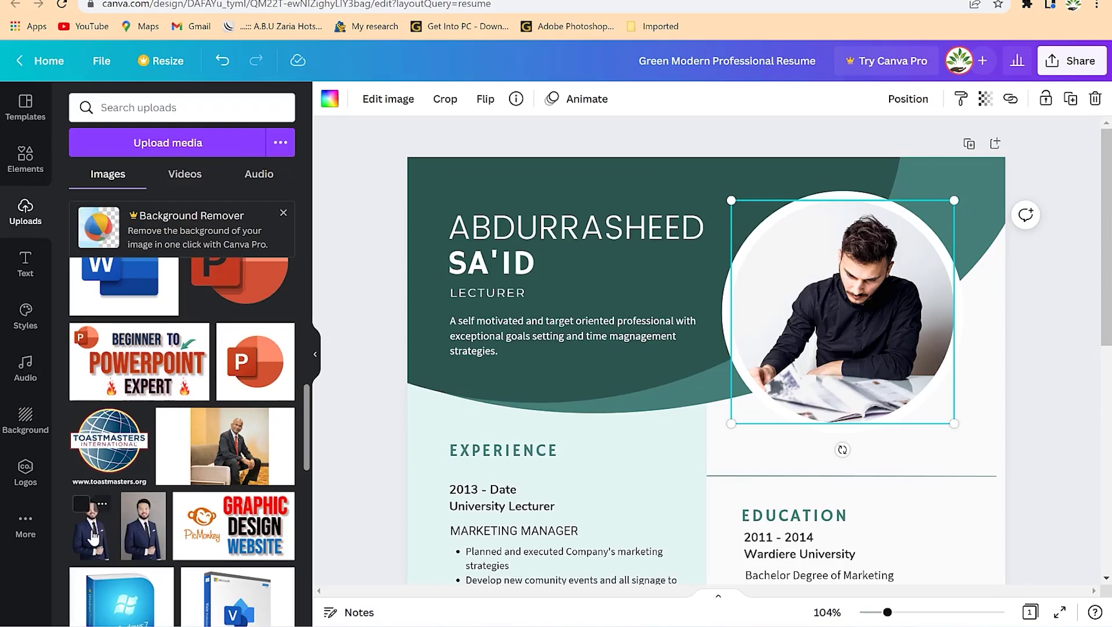
Step: Drop the suited-man portrait into the circular frame, undoing an accidental resize and move
{"action": "left_click_drag", "start_coordinate": [90, 537], "coordinate": [810, 315]}
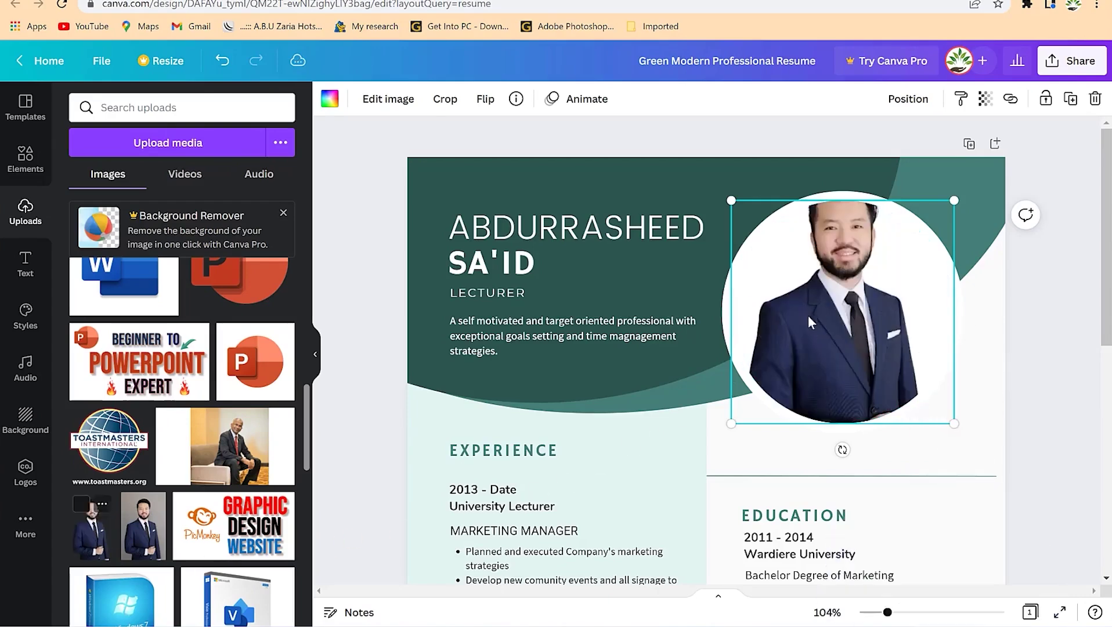
{"action": "double_click", "coordinate": [844, 302]}
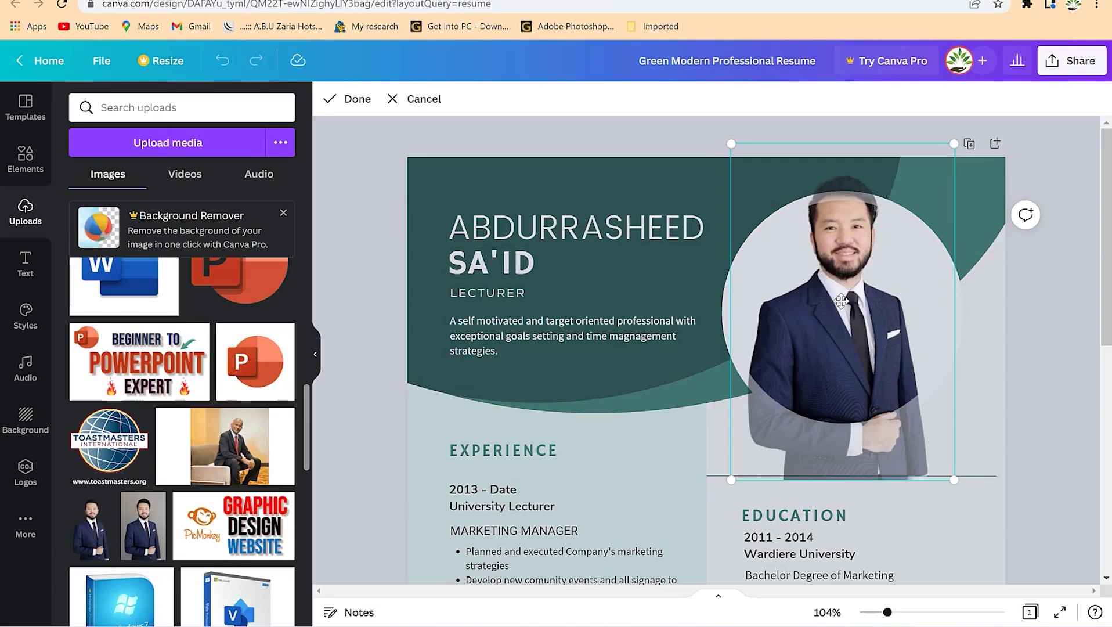
{"action": "key", "text": "Return"}
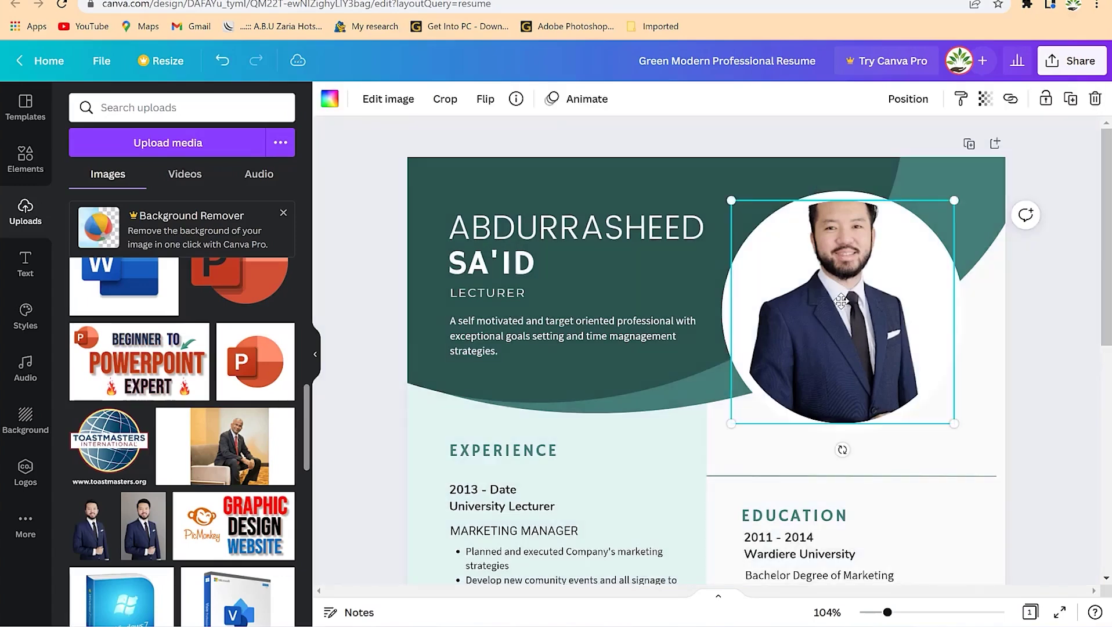
{"action": "left_click_drag", "start_coordinate": [956, 198], "coordinate": [1005, 145]}
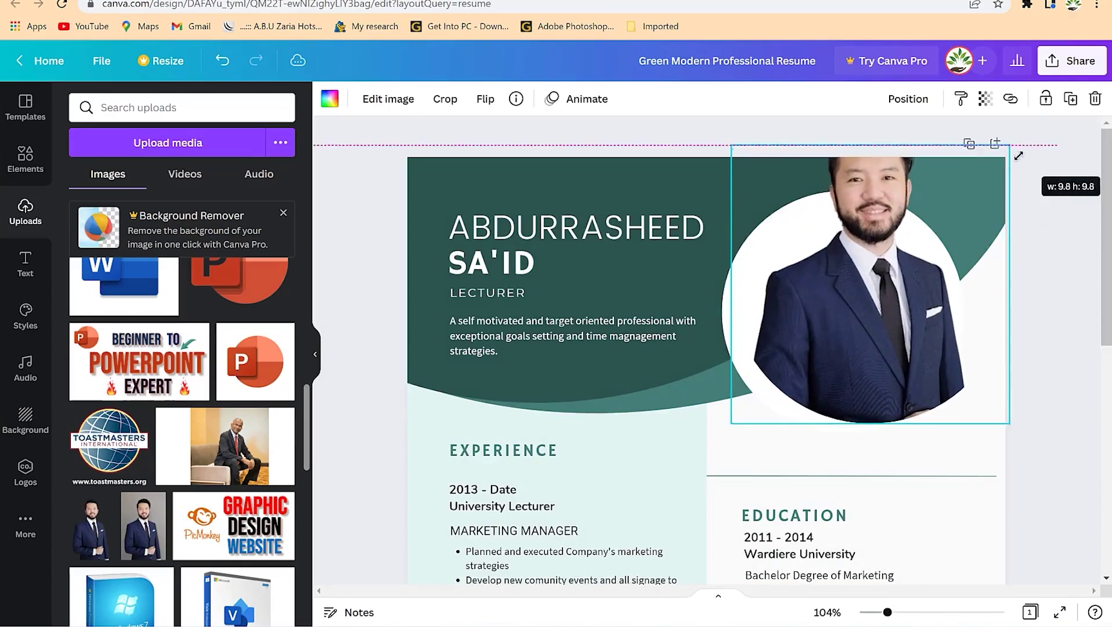
{"action": "left_click_drag", "start_coordinate": [896, 237], "coordinate": [869, 320]}
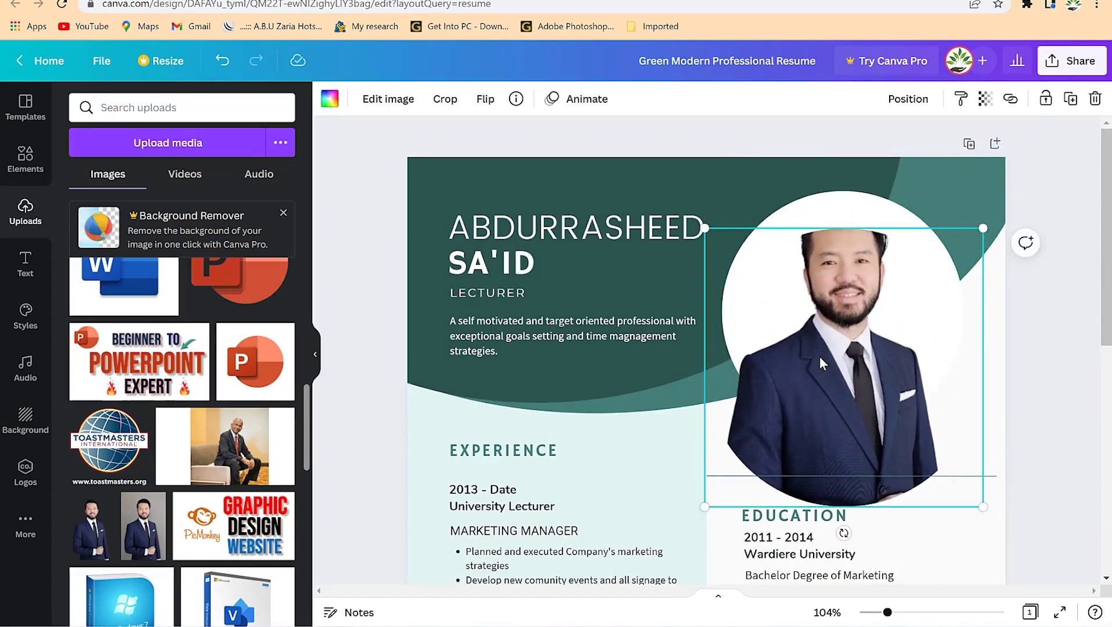
{"action": "key", "text": "ctrl+z"}
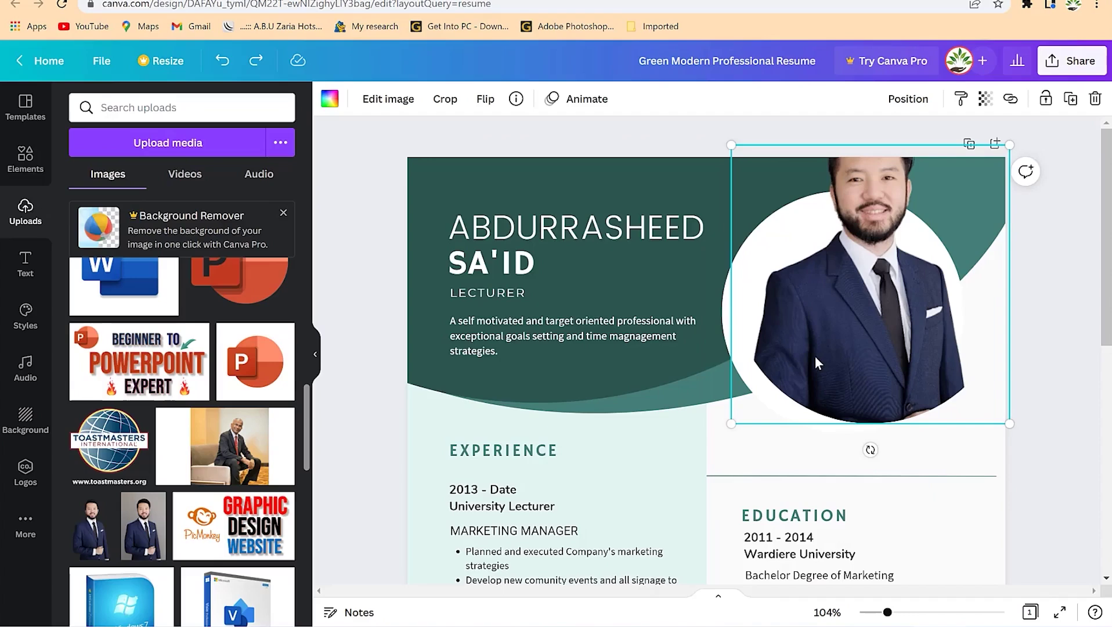
{"action": "key", "text": "ctrl+z"}
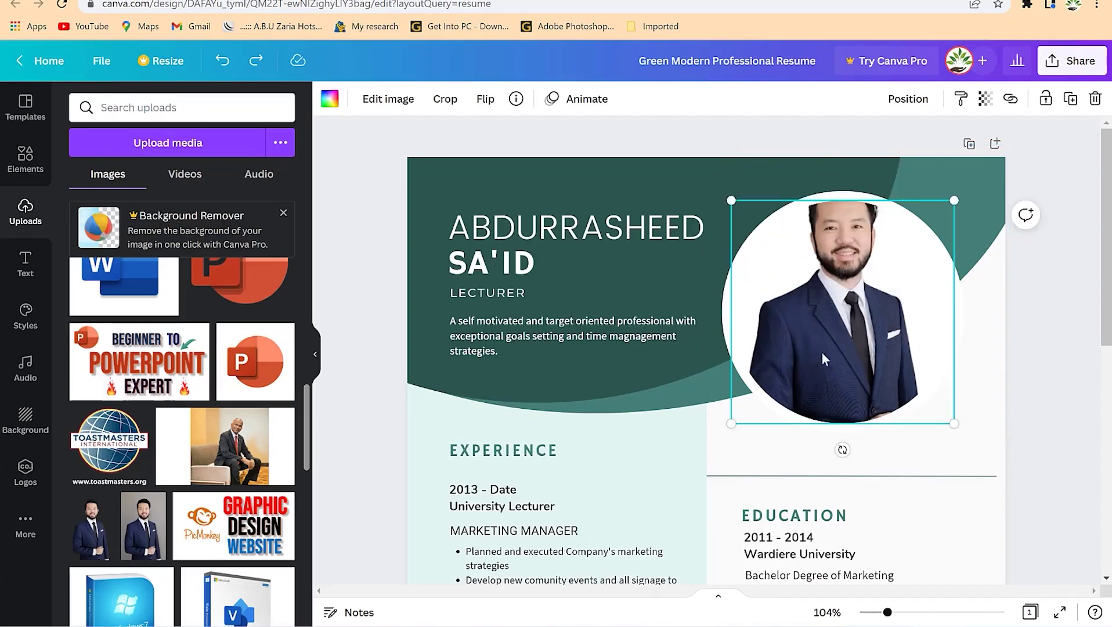
Step: Shift the portrait down inside the circle so it sits well centred
{"action": "double_click", "coordinate": [861, 332]}
{"action": "left_click_drag", "start_coordinate": [874, 328], "coordinate": [875, 354]}
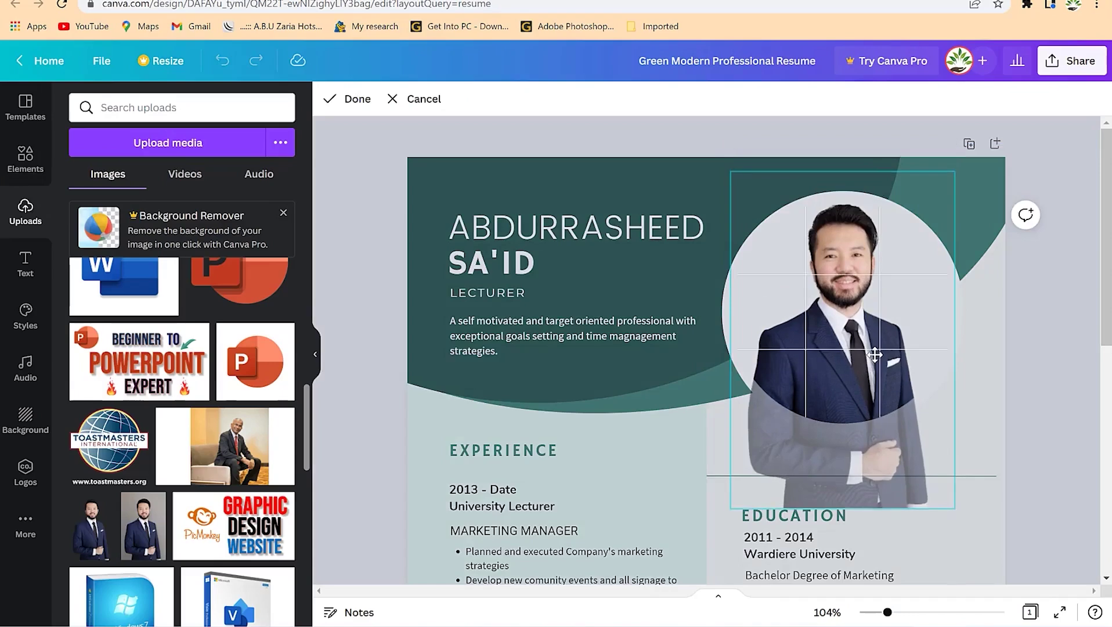
{"action": "left_click", "coordinate": [981, 377]}
{"action": "left_click", "coordinate": [955, 524]}
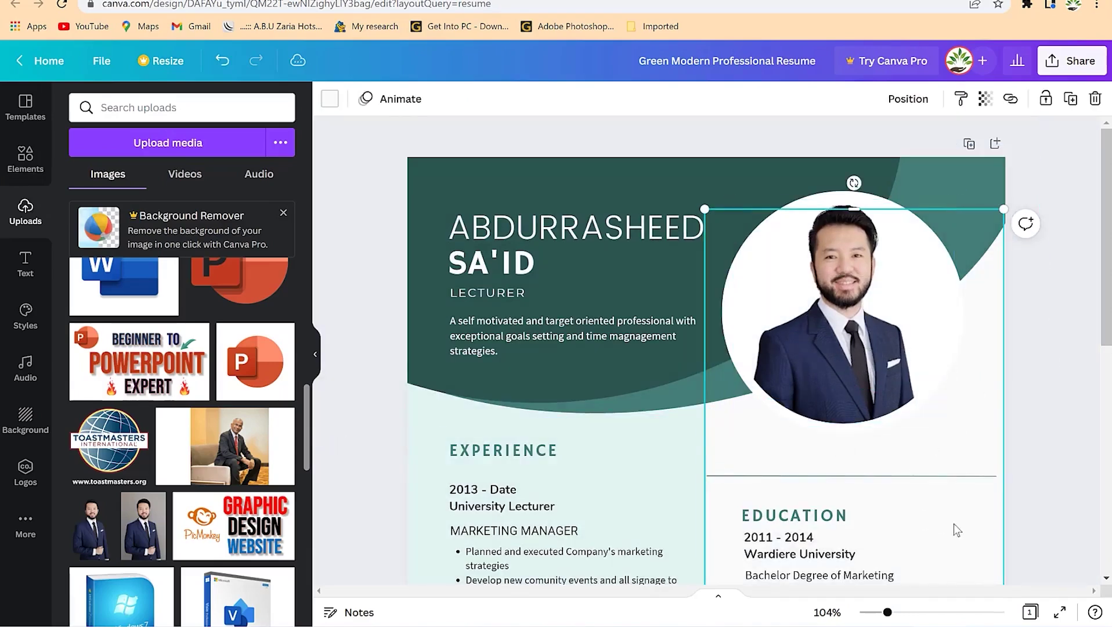
{"action": "left_click", "coordinate": [1058, 348]}
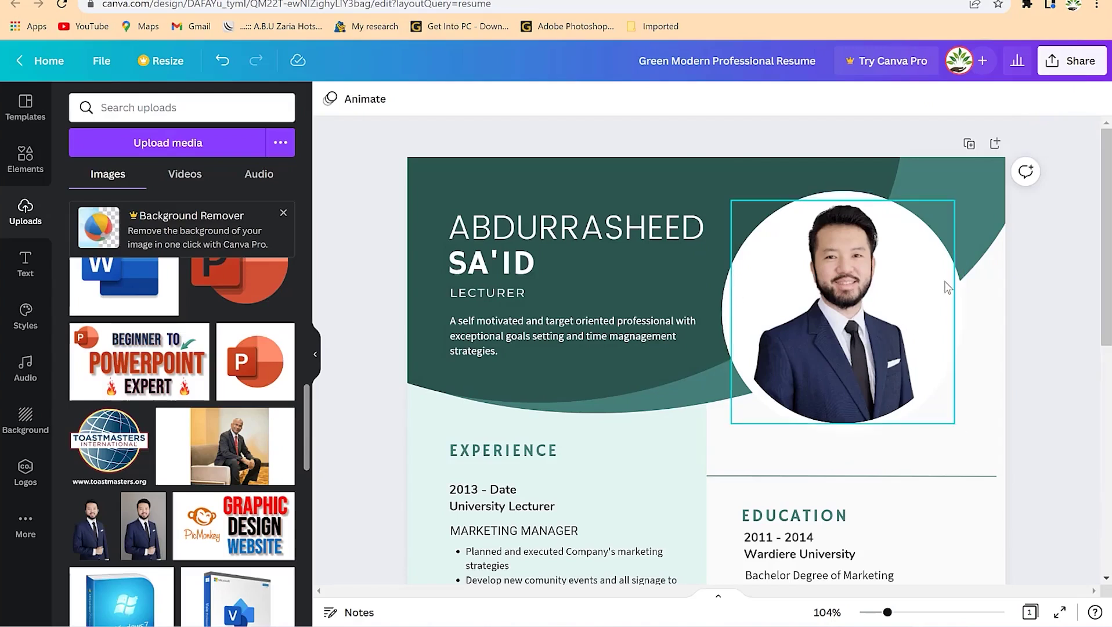
{"action": "left_click", "coordinate": [934, 228]}
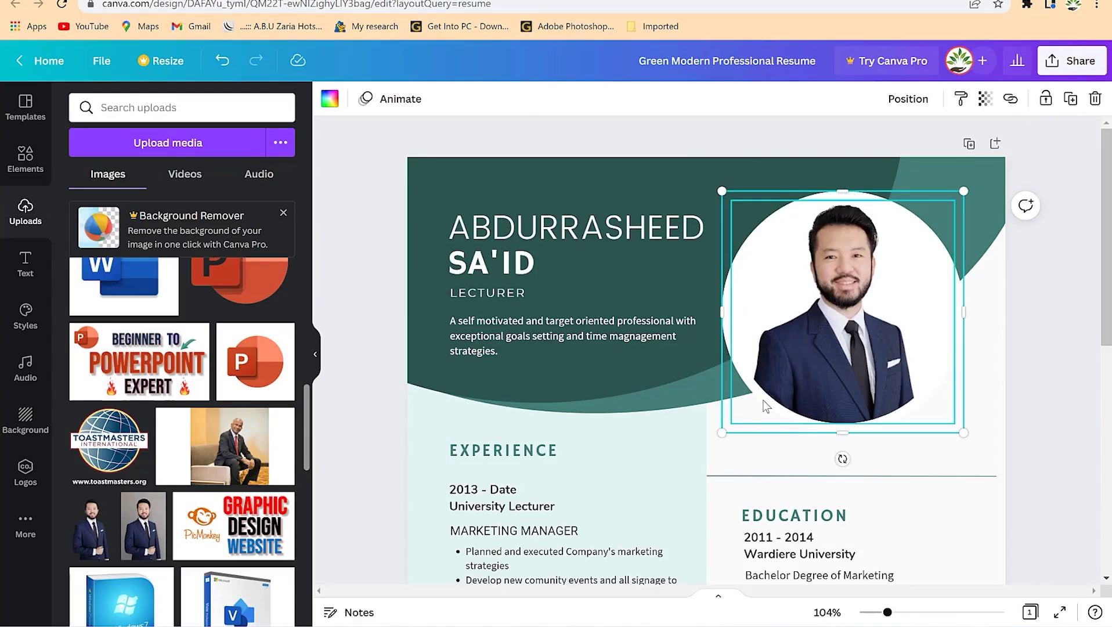
Step: Fill the circle behind the portrait with the brown Photo Colours swatch
{"action": "left_click", "coordinate": [329, 99]}
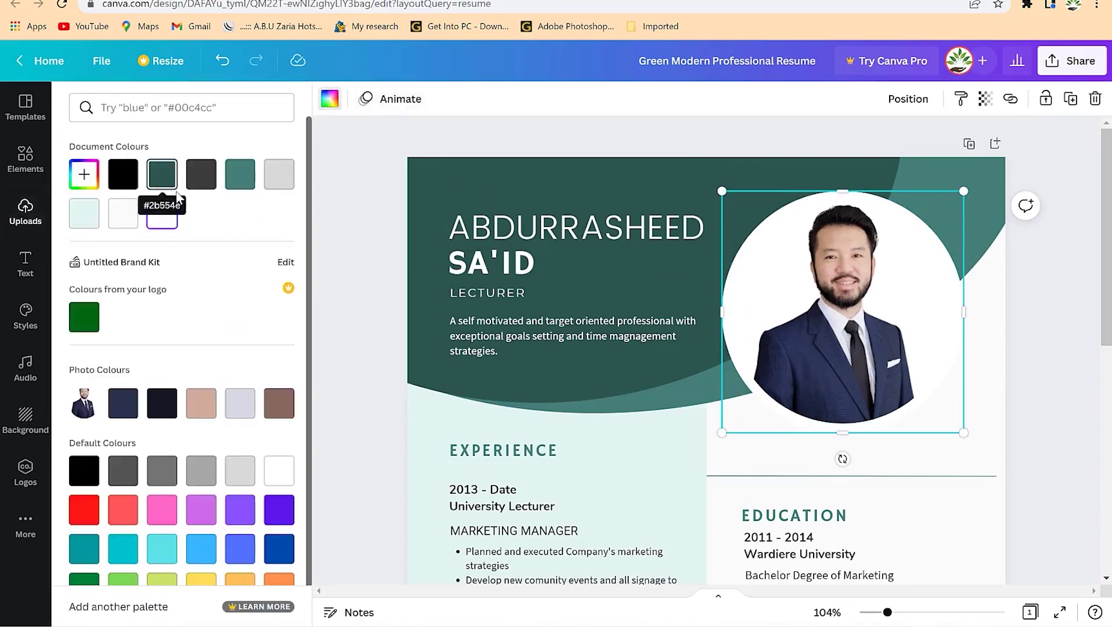
{"action": "left_click", "coordinate": [278, 406]}
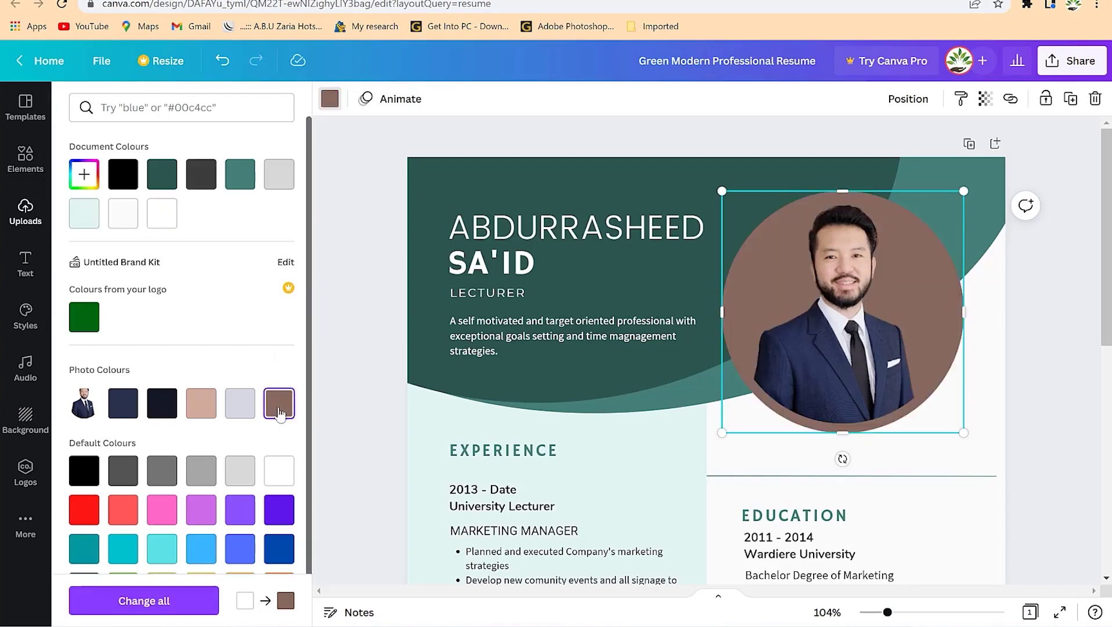
{"action": "left_click", "coordinate": [803, 388]}
{"action": "left_click", "coordinate": [850, 418]}
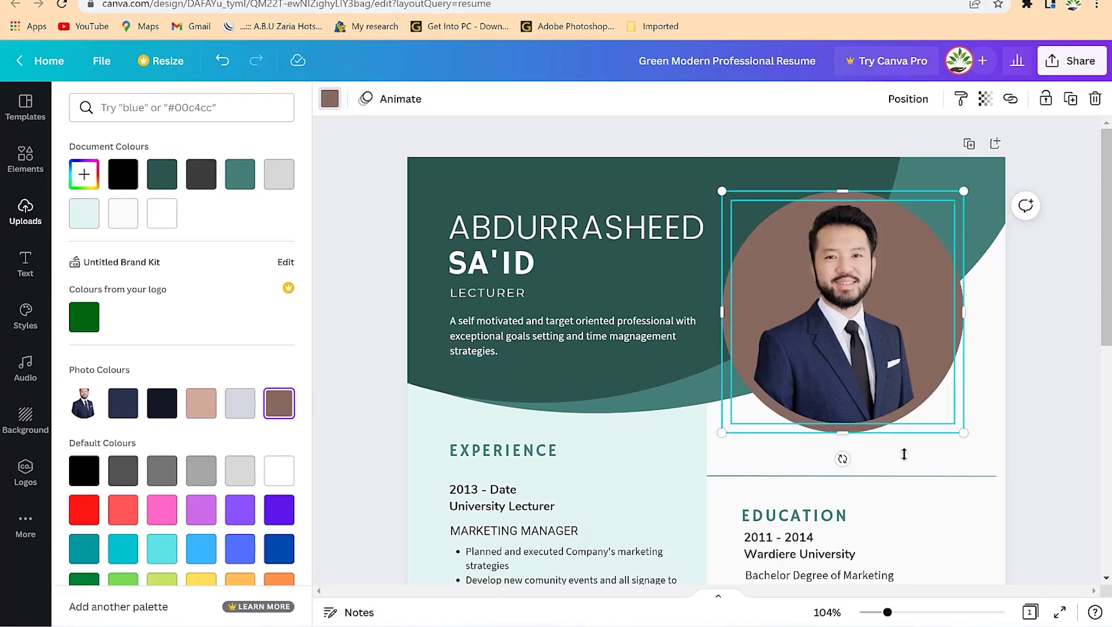
{"action": "left_click", "coordinate": [1004, 416]}
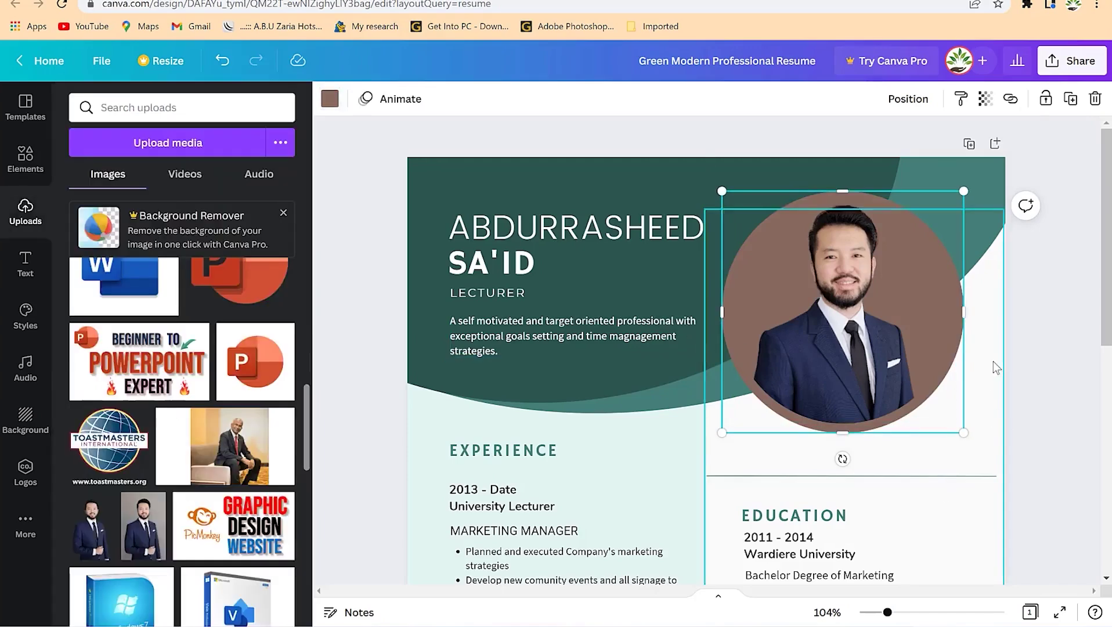
{"action": "left_click", "coordinate": [820, 296]}
Step: Change the first education dates to 2013 - 2016 and paste in Ahmadu Bello University, Zaria
{"action": "left_click", "coordinate": [975, 435]}
{"action": "scroll", "coordinate": [975, 434], "scroll_direction": "down", "scroll_amount": 3}
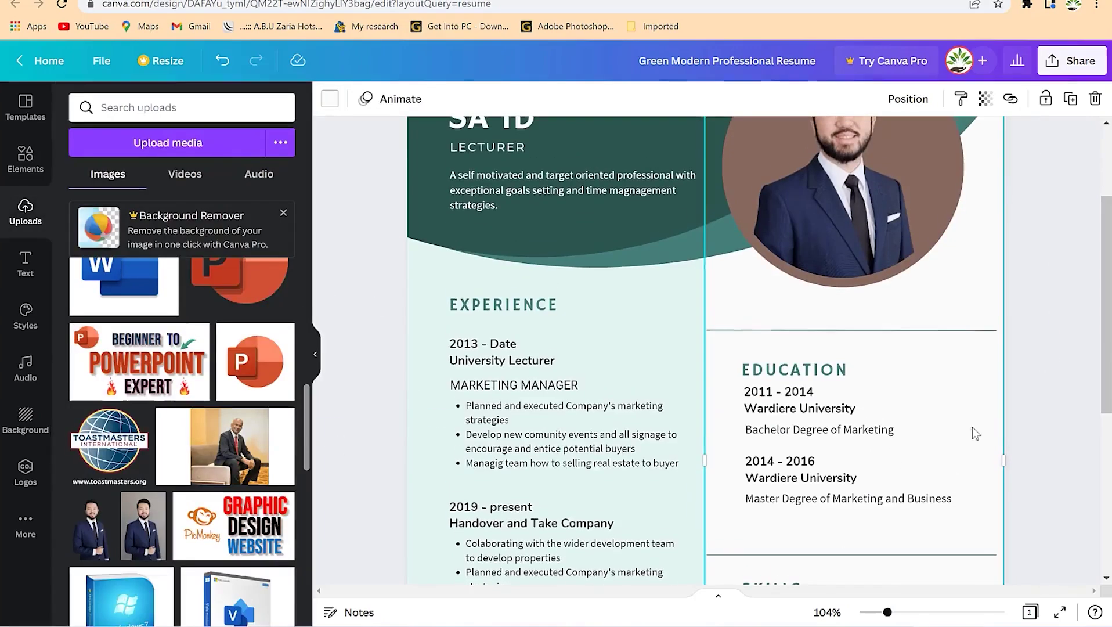
{"action": "left_click", "coordinate": [809, 371]}
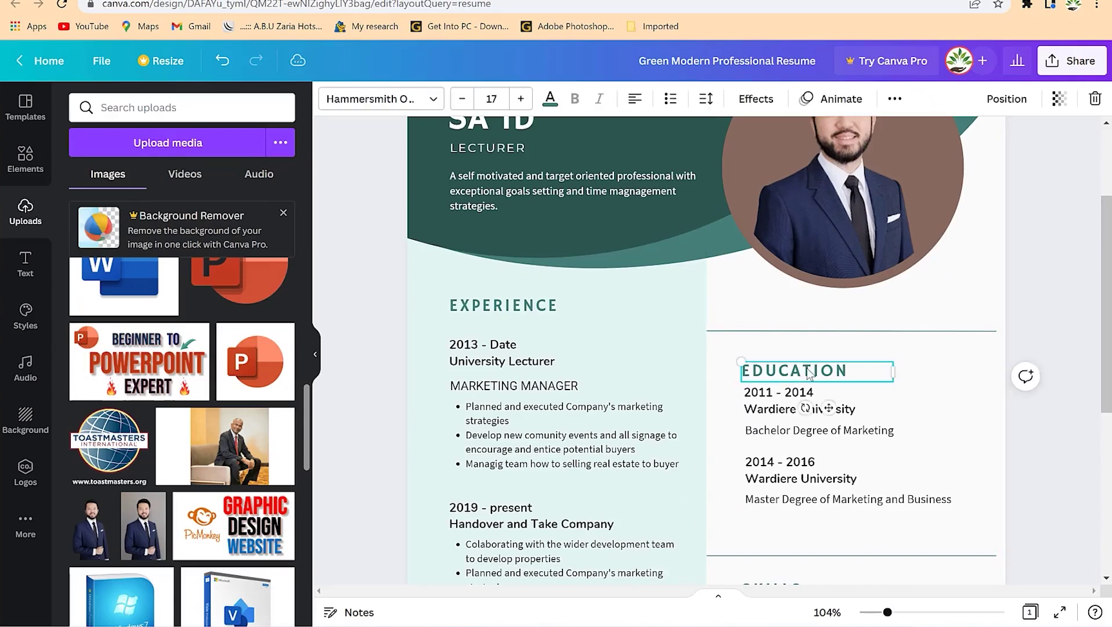
{"action": "left_click", "coordinate": [779, 392]}
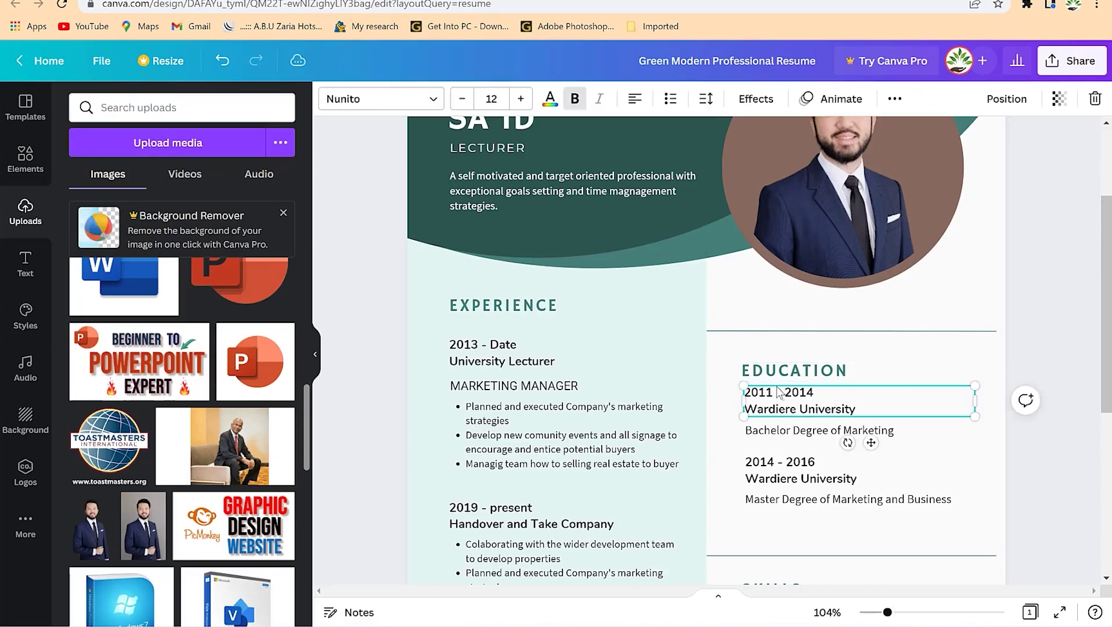
{"action": "double_click", "coordinate": [815, 399]}
{"action": "left_click", "coordinate": [817, 395]}
{"action": "type", "text": "016"}
{"action": "key", "text": "BackSpace"}
{"action": "key", "text": "BackSpace"}
{"action": "key", "text": "BackSpace"}
{"action": "key", "text": "BackSpace"}
{"action": "key", "text": "BackSpace"}
{"action": "key", "text": "BackSpace"}
{"action": "key", "text": "BackSpace"}
{"action": "key", "text": "BackSpace"}
{"action": "key", "text": "BackSpace"}
{"action": "key", "text": "BackSpace"}
{"action": "key", "text": "BackSpace"}
{"action": "key", "text": "BackSpace"}
{"action": "key", "text": "BackSpace"}
{"action": "key", "text": "BackSpace"}
{"action": "key", "text": "BackSpace"}
{"action": "key", "text": "BackSpace"}
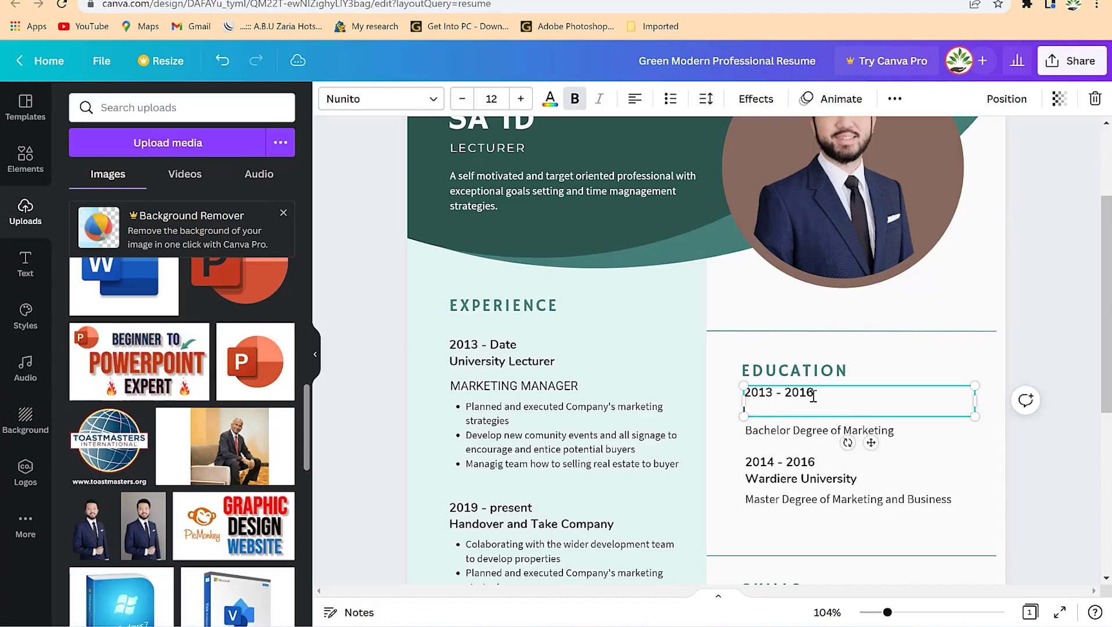
{"action": "type", "text": "Ahmadu Bello University, Zaria"}
Step: Replace the Bachelor Degree of Marketing line with Masters of Science
{"action": "double_click", "coordinate": [800, 432]}
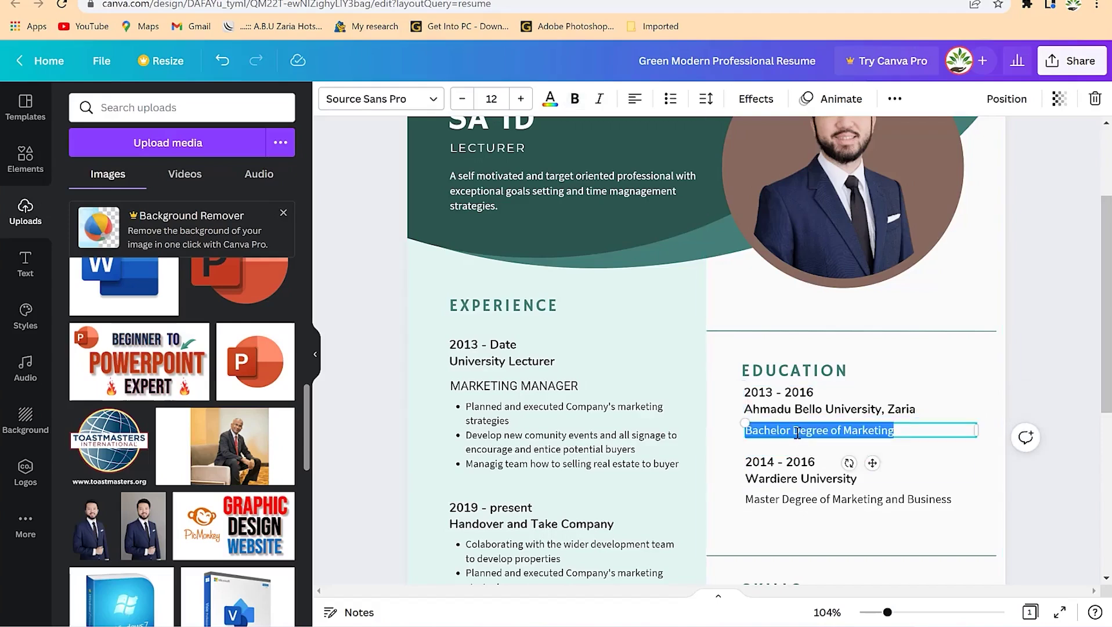
{"action": "type", "text": "Masters of Science"}
{"action": "left_click", "coordinate": [848, 500]}
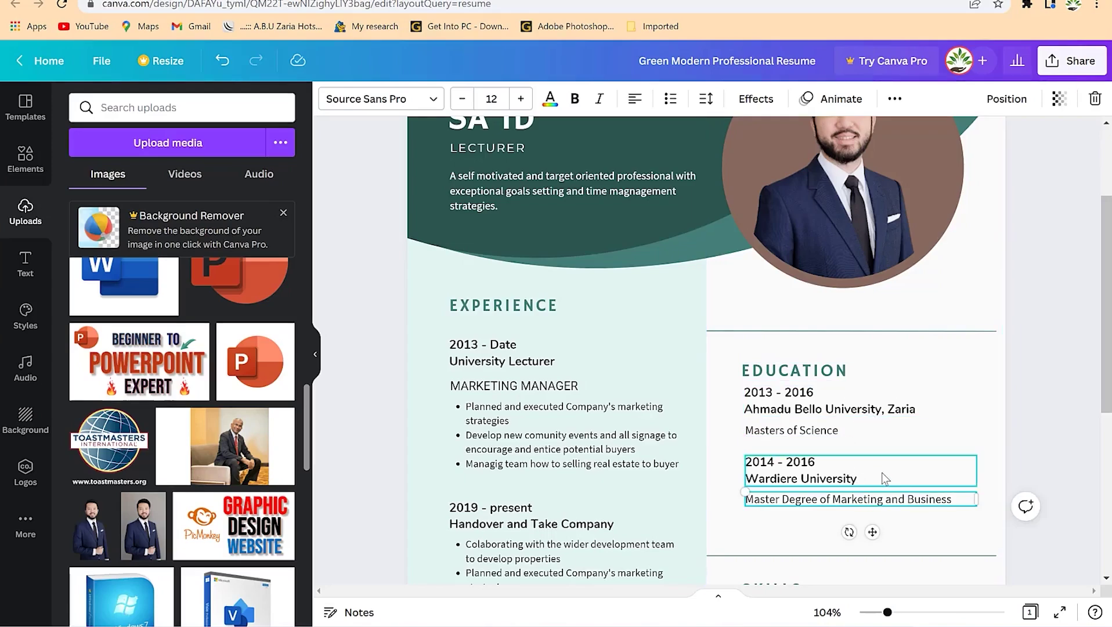
{"action": "scroll", "coordinate": [872, 492], "scroll_direction": "down", "scroll_amount": 3}
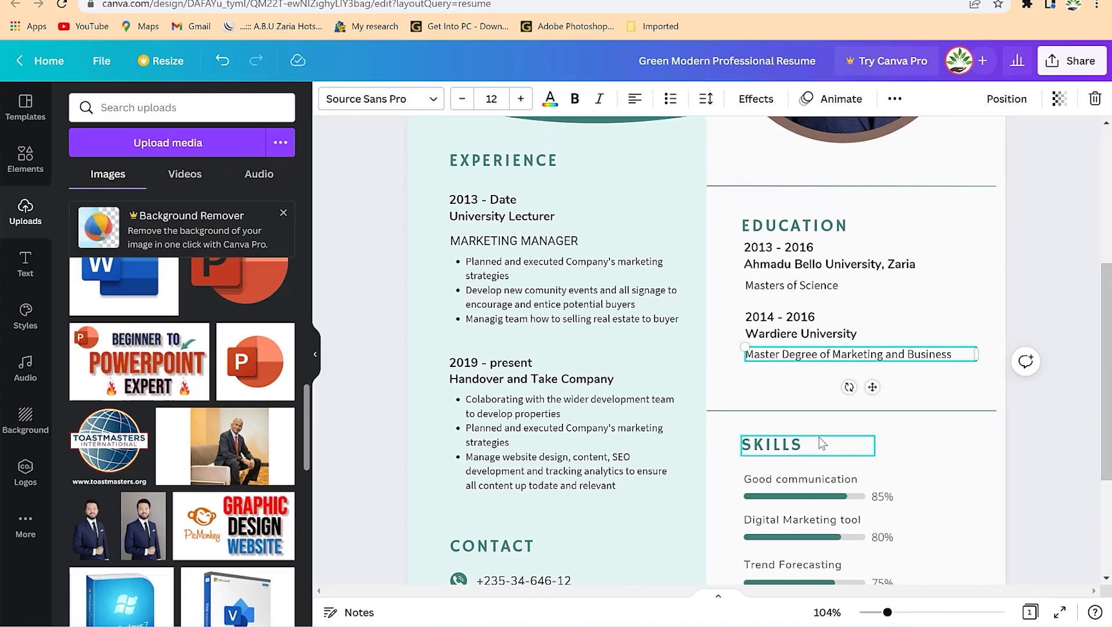
{"action": "scroll", "coordinate": [806, 448], "scroll_direction": "down", "scroll_amount": 3}
Step: Set Good communication to 96%, Digital Marketing tool to 92% and Trend Forecasting to 80%
{"action": "left_click", "coordinate": [791, 302]}
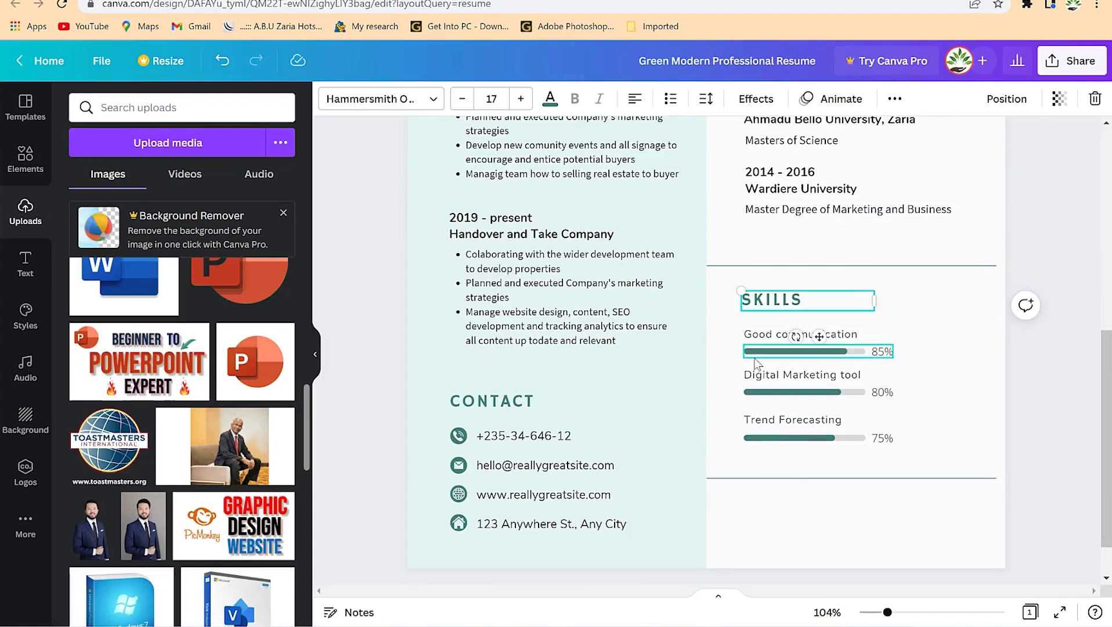
{"action": "left_click", "coordinate": [972, 339]}
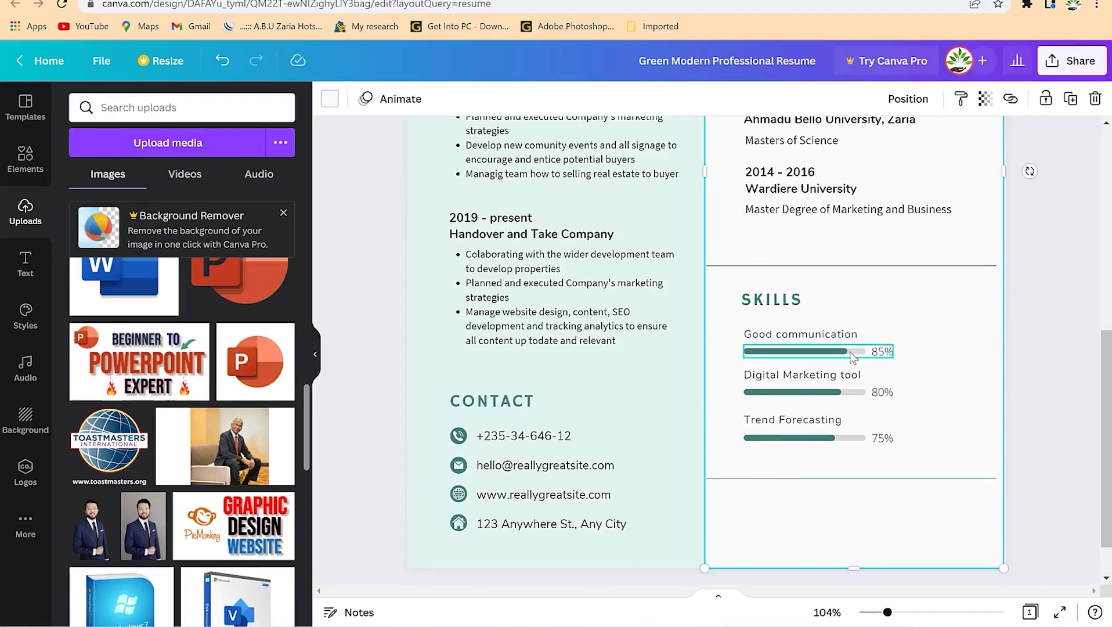
{"action": "left_click", "coordinate": [842, 352]}
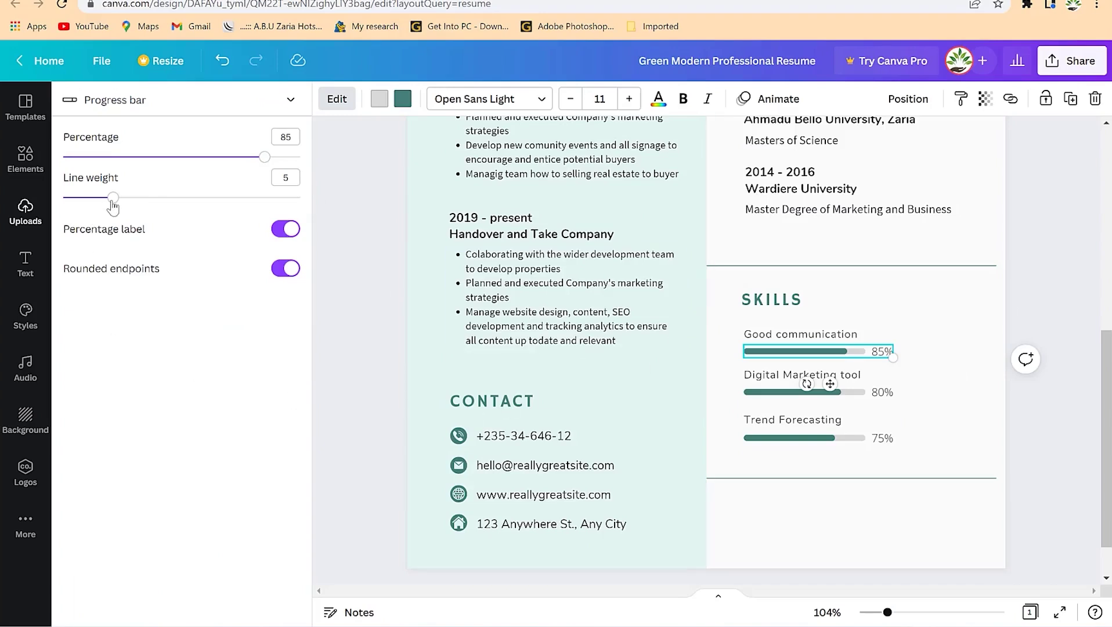
{"action": "left_click_drag", "start_coordinate": [263, 157], "coordinate": [290, 157]}
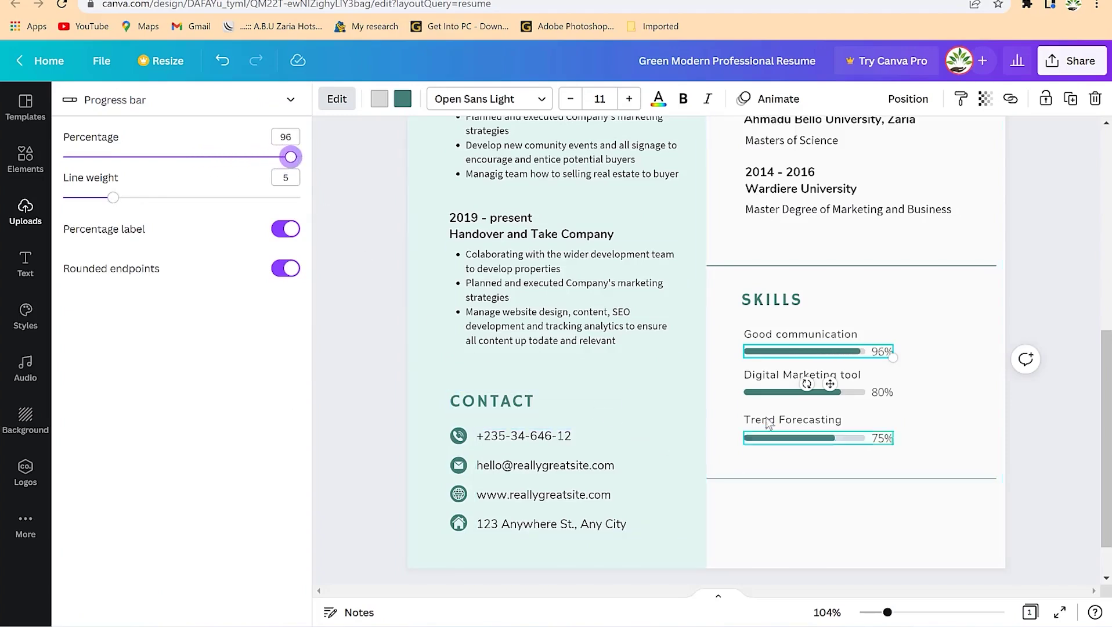
{"action": "left_click", "coordinate": [774, 391]}
{"action": "left_click_drag", "start_coordinate": [252, 157], "coordinate": [283, 184]}
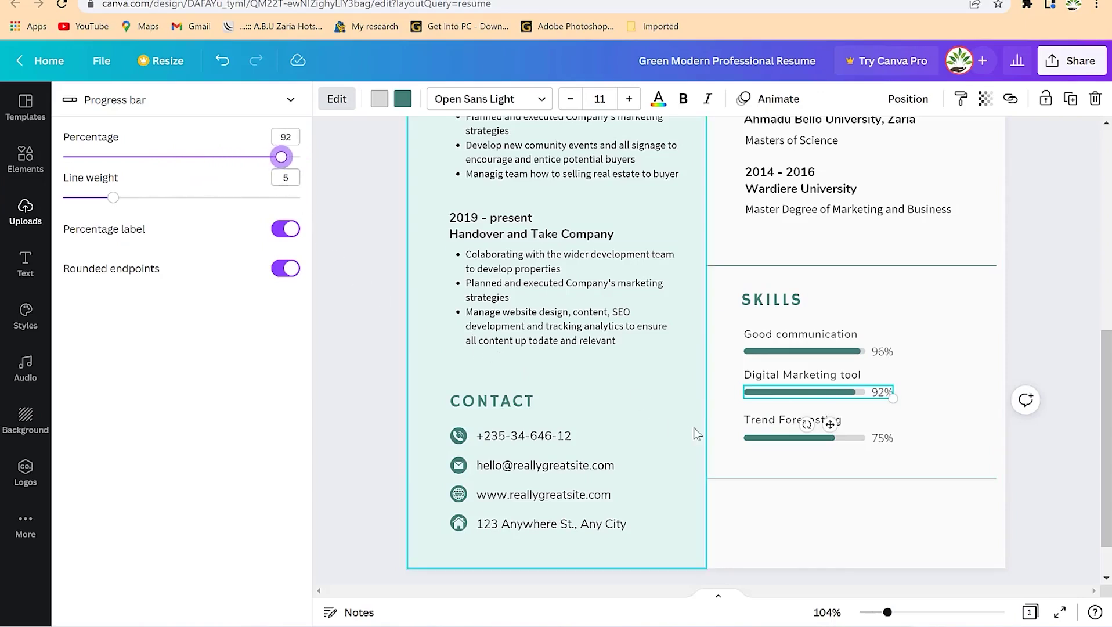
{"action": "left_click", "coordinate": [791, 438]}
{"action": "left_click_drag", "start_coordinate": [240, 157], "coordinate": [253, 206]}
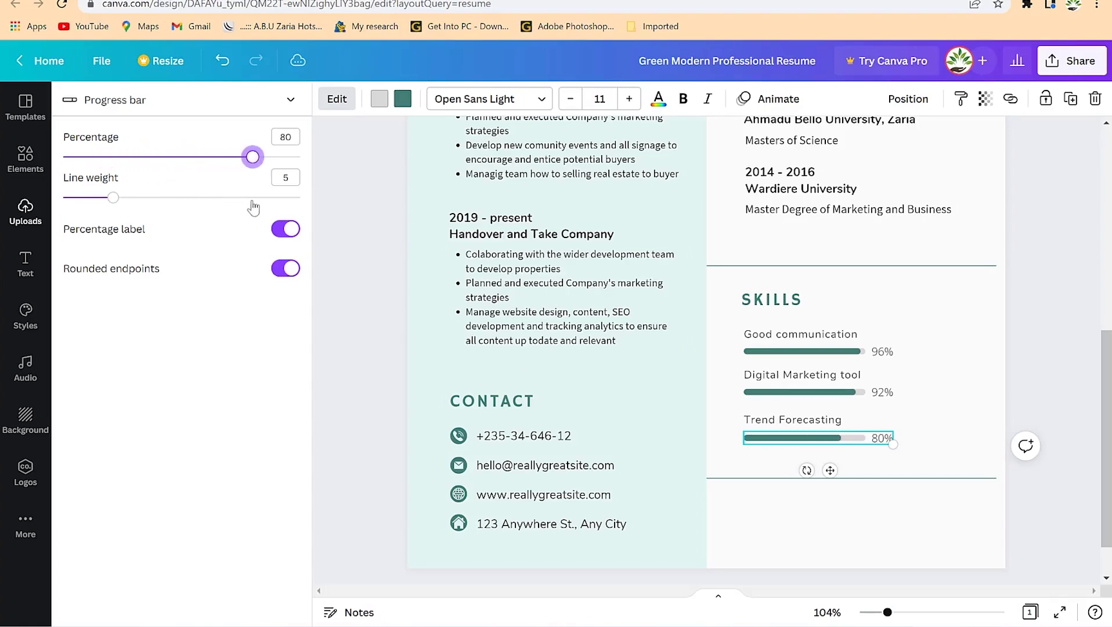
Step: Select the Trend Forecasting label together with its progress bar
{"action": "left_click", "coordinate": [944, 483]}
{"action": "left_click", "coordinate": [792, 420]}
{"action": "left_click", "coordinate": [845, 453]}
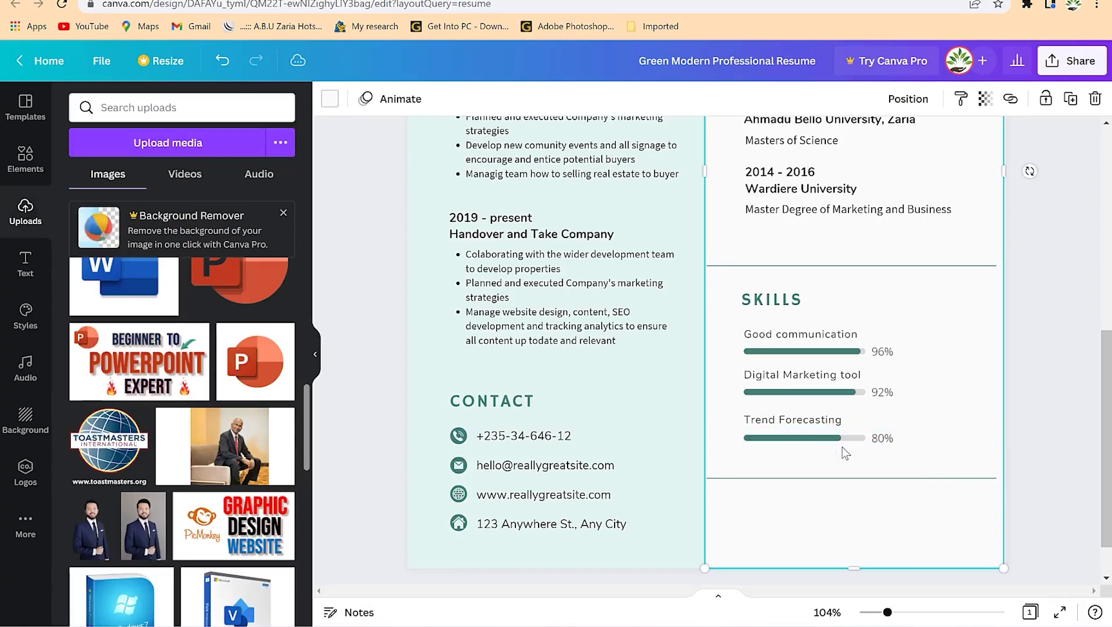
{"action": "left_click", "coordinate": [839, 439]}
{"action": "left_click", "coordinate": [827, 421], "text": "shift"}
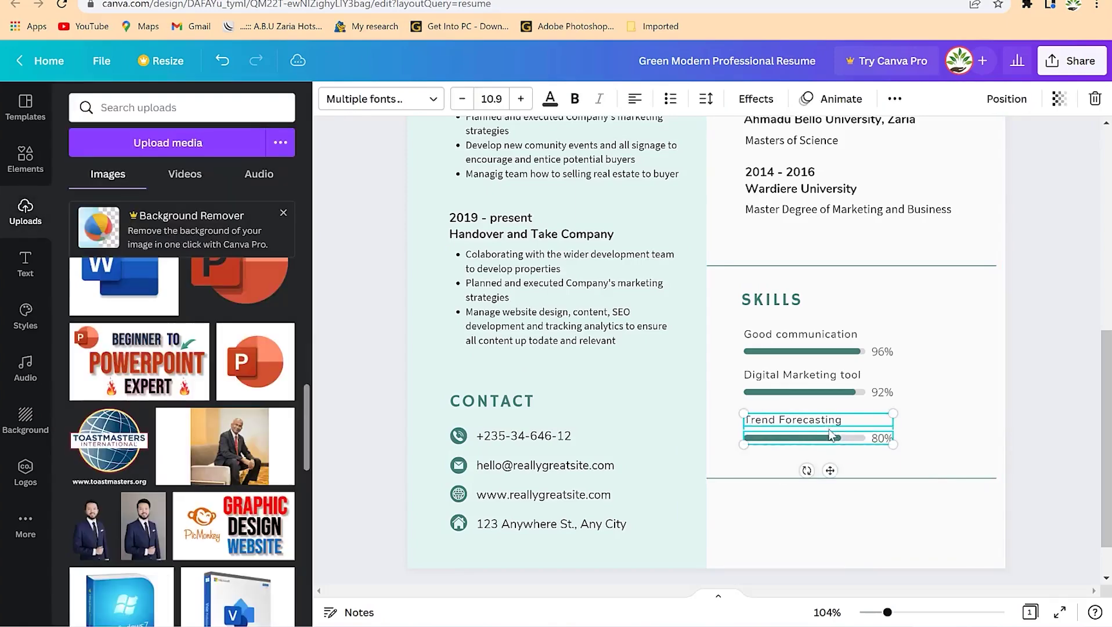
Step: Duplicate the Trend Forecasting skill, place the copy beneath it, and move the divider line down
{"action": "key", "text": "ctrl+d"}
{"action": "left_click_drag", "start_coordinate": [801, 454], "coordinate": [784, 473]}
{"action": "left_click", "coordinate": [873, 519]}
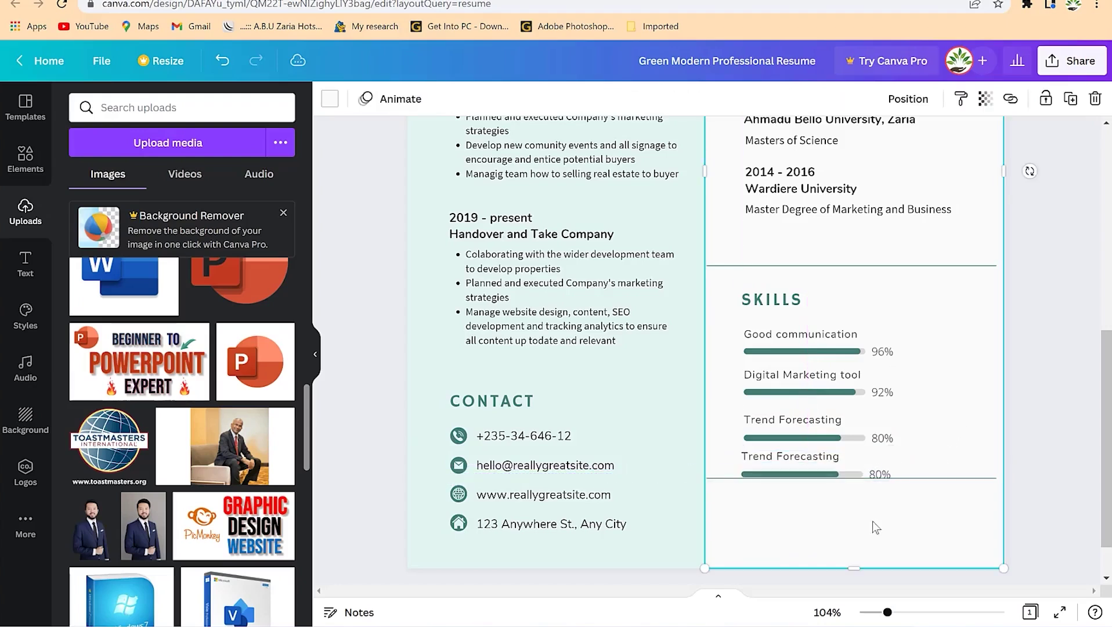
{"action": "left_click", "coordinate": [924, 489]}
{"action": "key", "text": "shift+Down"}
{"action": "key", "text": "shift+Down"}
{"action": "key", "text": "shift+Down"}
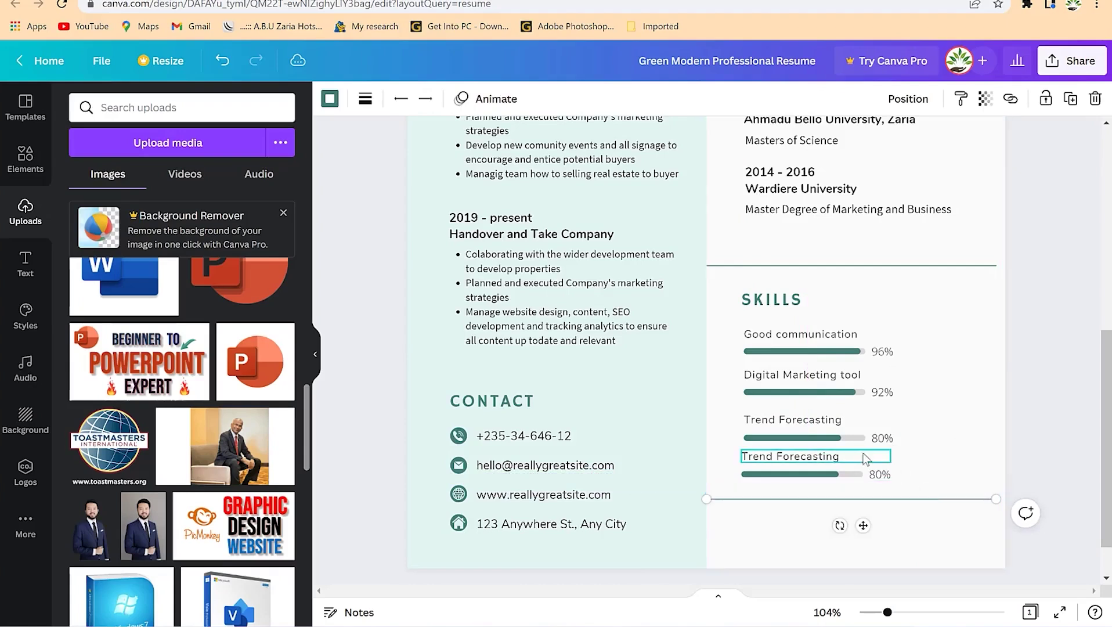
Step: Rename the copied skill label to 'Listening abilities'
{"action": "left_click", "coordinate": [824, 458]}
{"action": "double_click", "coordinate": [824, 457]}
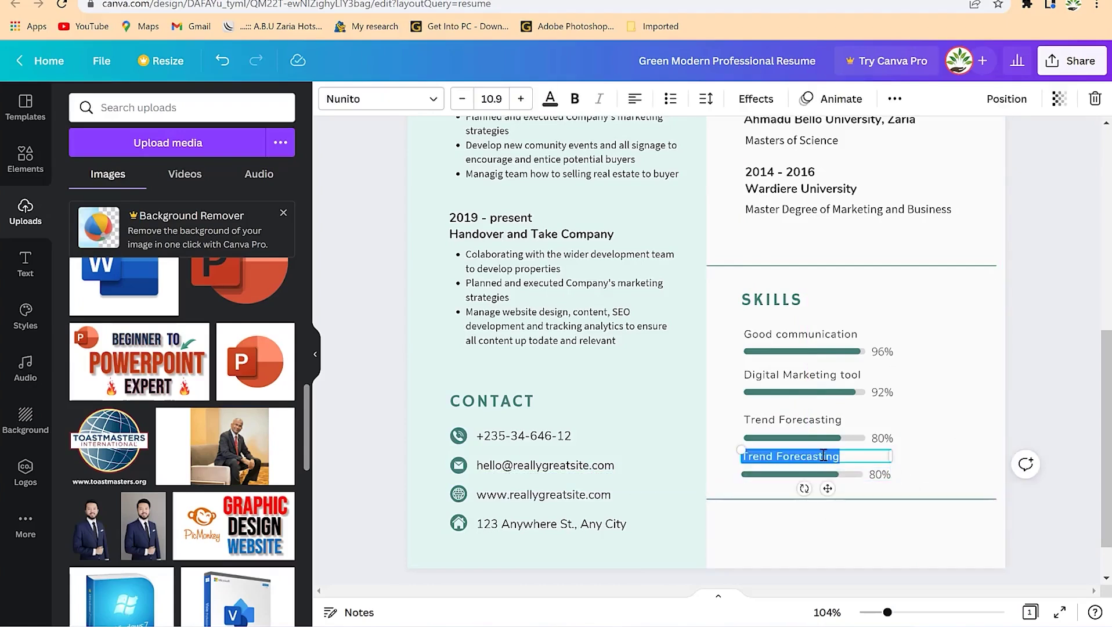
{"action": "key", "text": "BackSpace"}
{"action": "type", "text": "Listening abilities"}
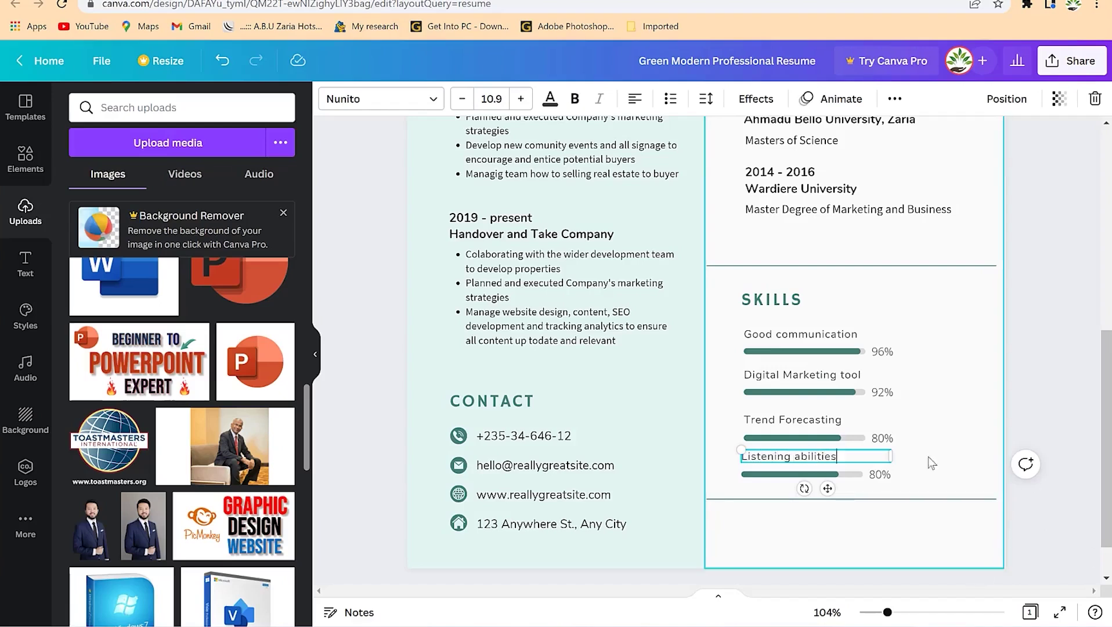
{"action": "left_click", "coordinate": [893, 489]}
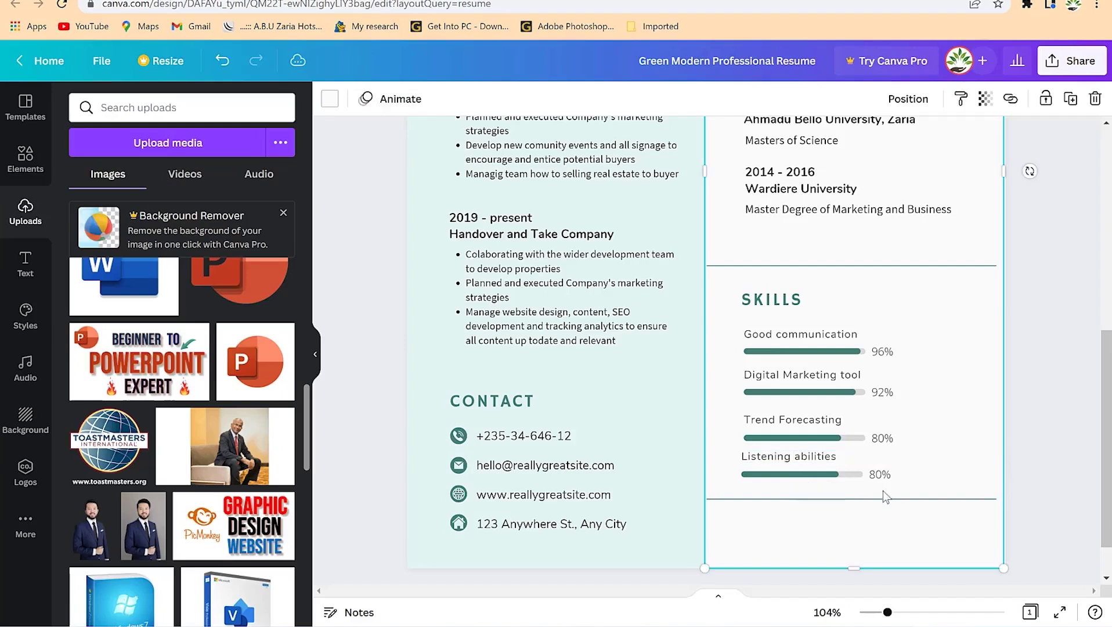
Step: Set the Listening abilities bar to 44% with line weight 5, matching the other bars
{"action": "left_click", "coordinate": [840, 479]}
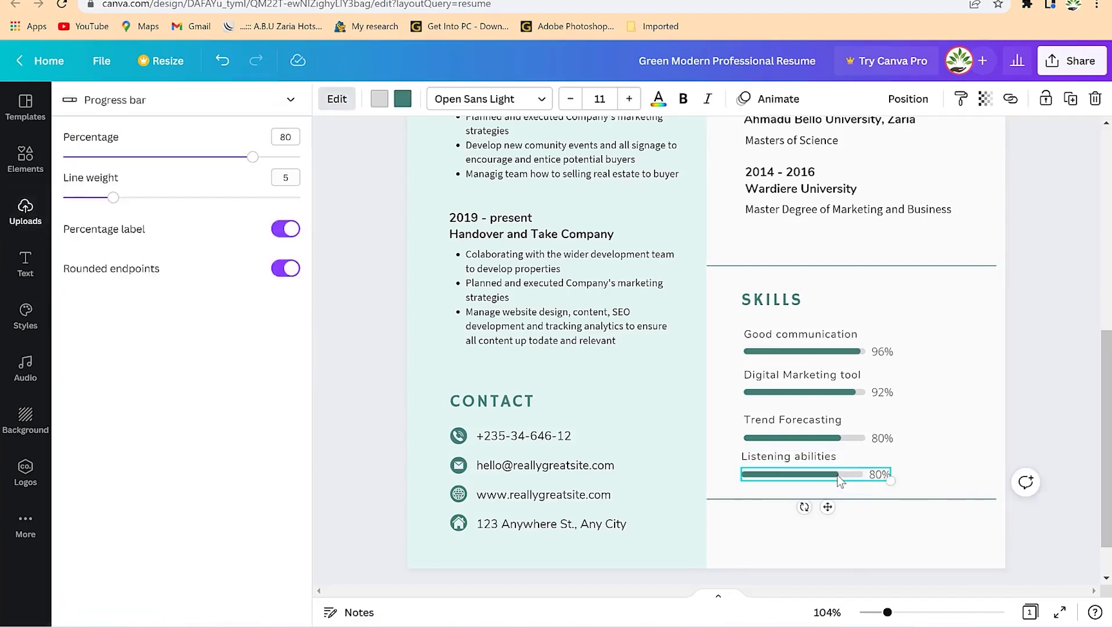
{"action": "left_click_drag", "start_coordinate": [253, 167], "coordinate": [167, 158]}
{"action": "mouse_move", "coordinate": [115, 198]}
{"action": "left_mouse_down"}
{"action": "mouse_move", "coordinate": [174, 197]}
{"action": "mouse_move", "coordinate": [125, 196]}
{"action": "left_mouse_up"}
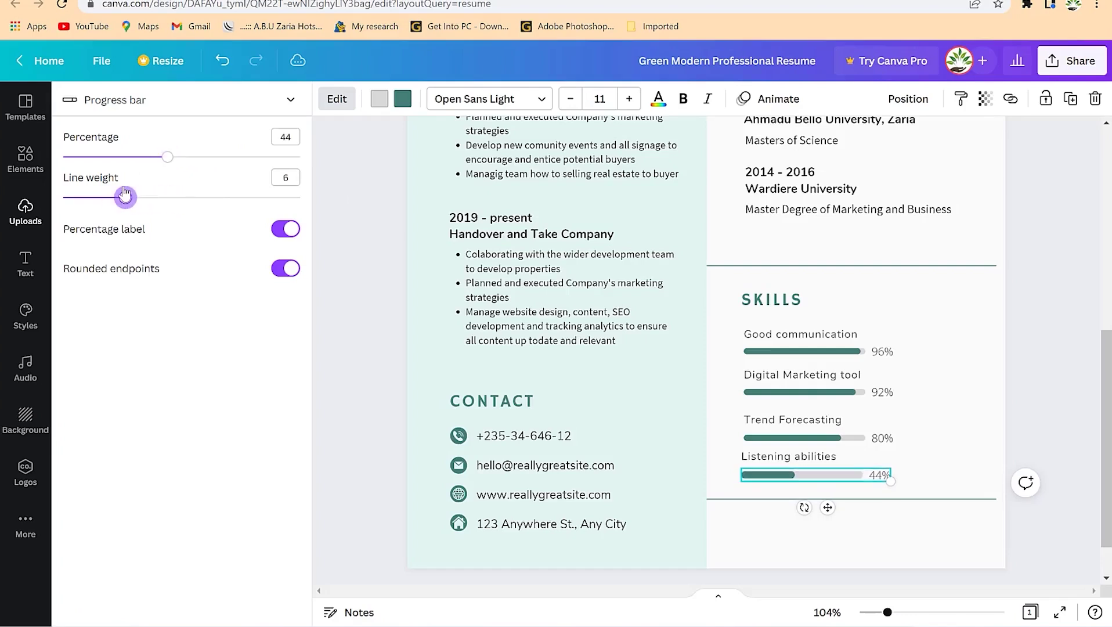
{"action": "mouse_move", "coordinate": [125, 197]}
{"action": "left_mouse_down"}
{"action": "mouse_move", "coordinate": [275, 200]}
{"action": "mouse_move", "coordinate": [211, 218]}
{"action": "mouse_move", "coordinate": [293, 199]}
{"action": "mouse_move", "coordinate": [136, 212]}
{"action": "left_mouse_up"}
{"action": "left_click", "coordinate": [777, 441]}
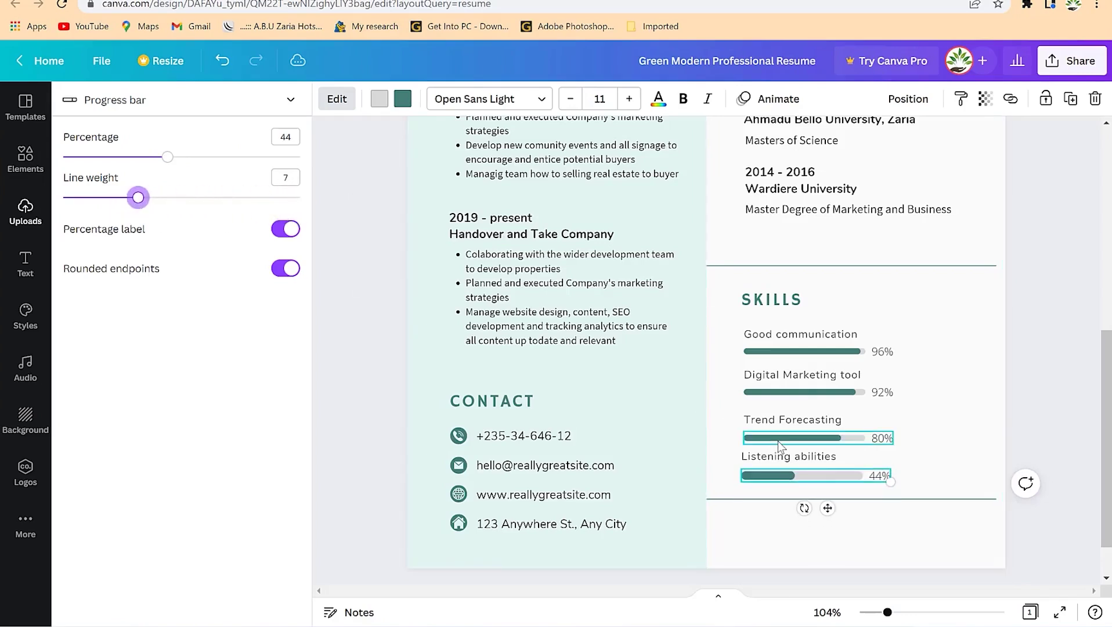
{"action": "left_click", "coordinate": [773, 482]}
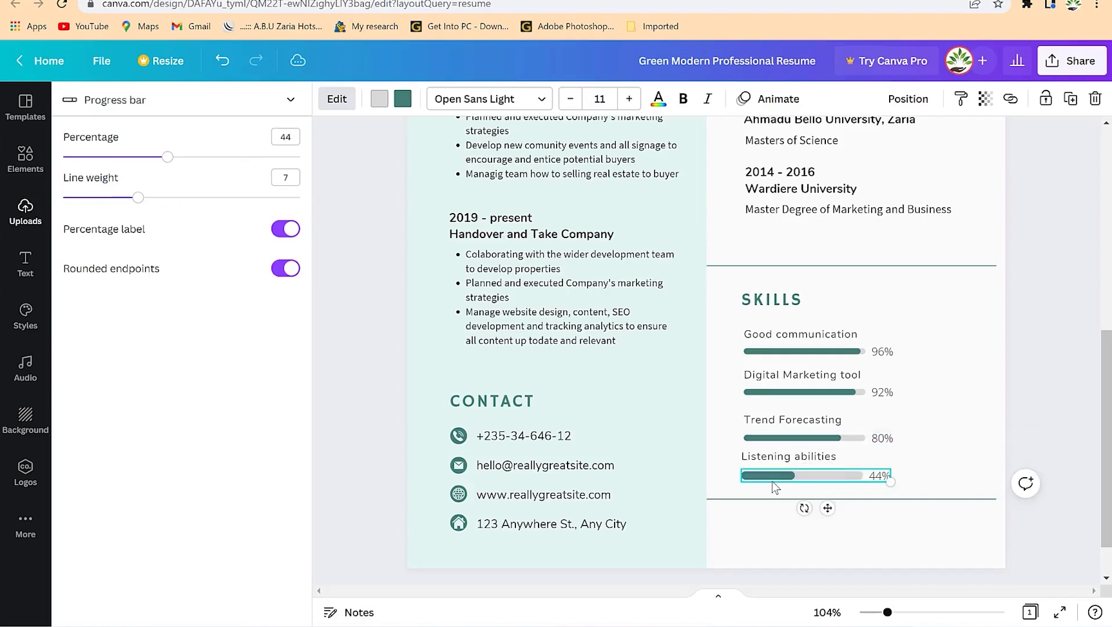
{"action": "left_click", "coordinate": [287, 178]}
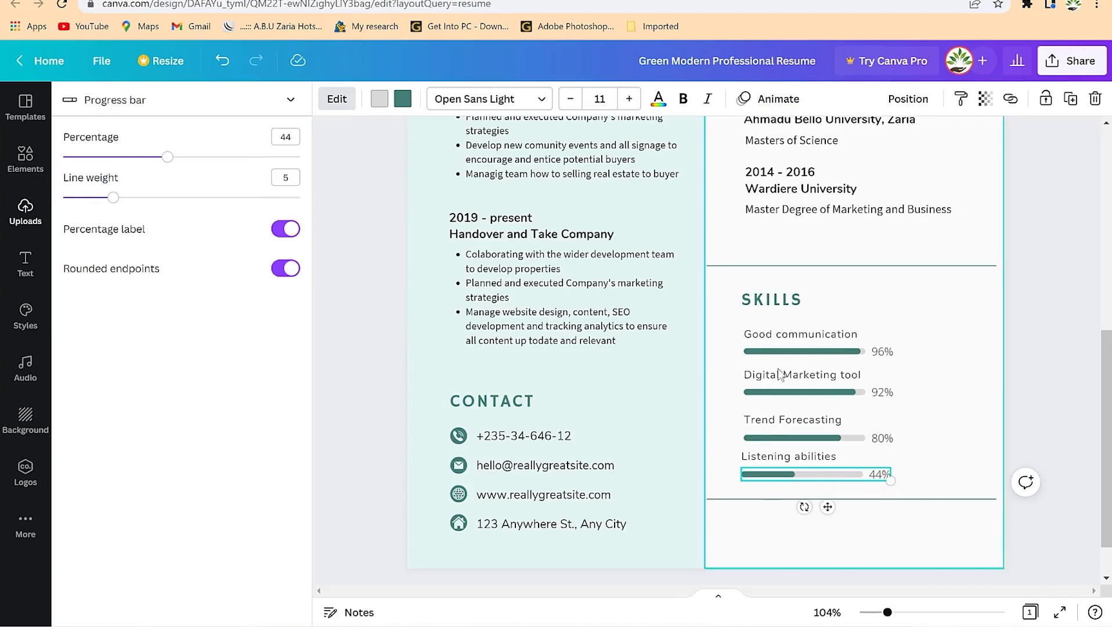
{"action": "key", "text": "Escape"}
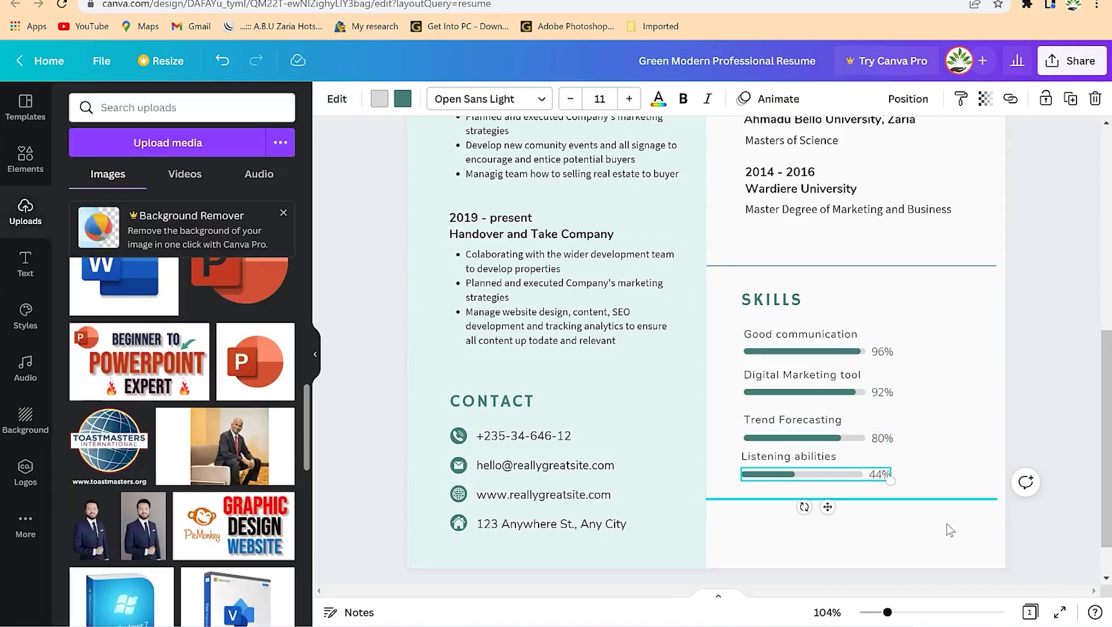
Step: Recolour the dark green header shape pink
{"action": "left_click", "coordinate": [945, 481]}
{"action": "left_click", "coordinate": [1051, 306]}
{"action": "scroll", "coordinate": [674, 281], "scroll_direction": "up", "scroll_amount": 8}
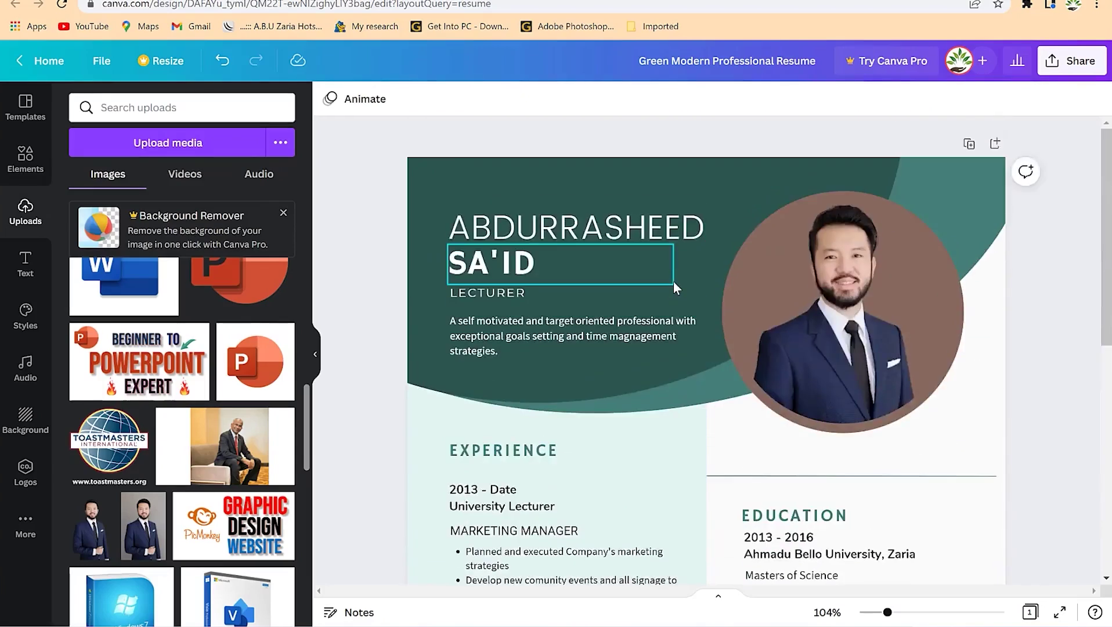
{"action": "left_click", "coordinate": [583, 193]}
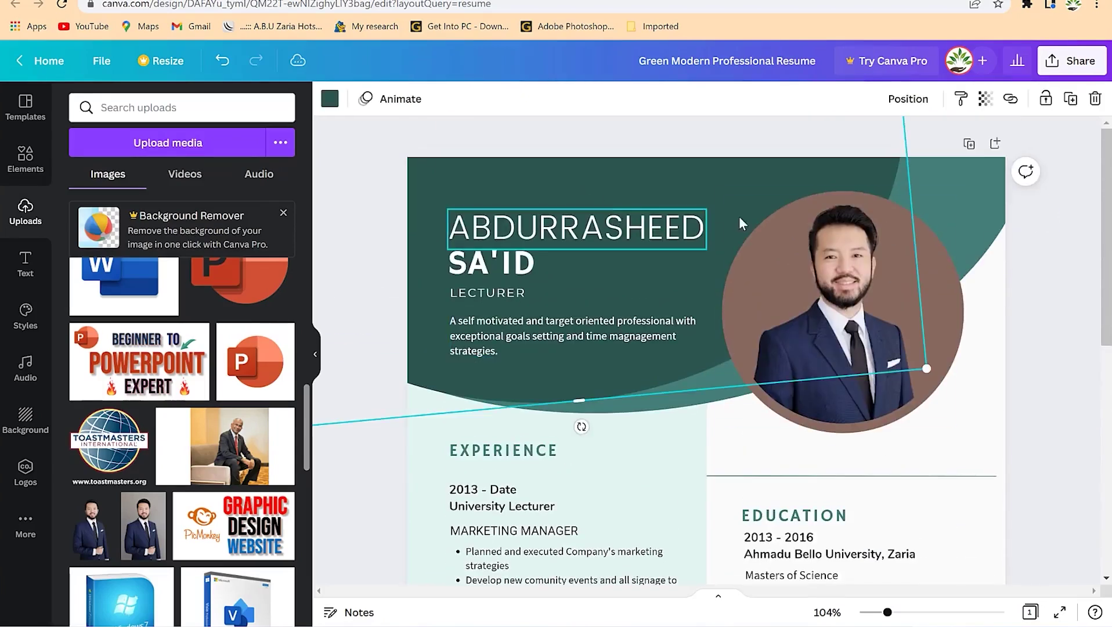
{"action": "left_click", "coordinate": [331, 100]}
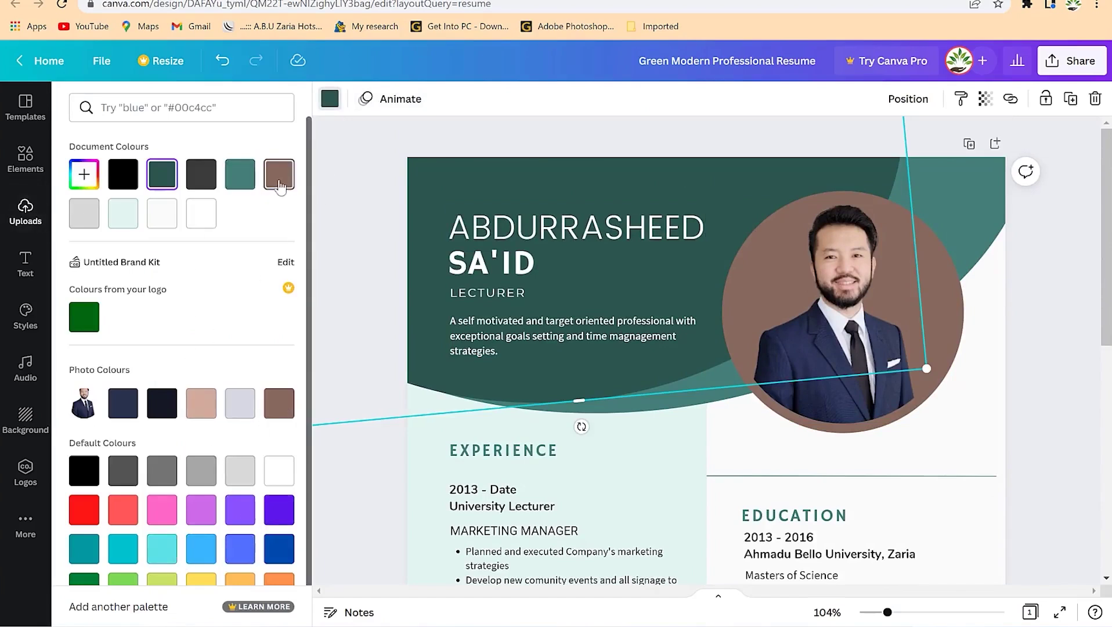
{"action": "left_click", "coordinate": [171, 517]}
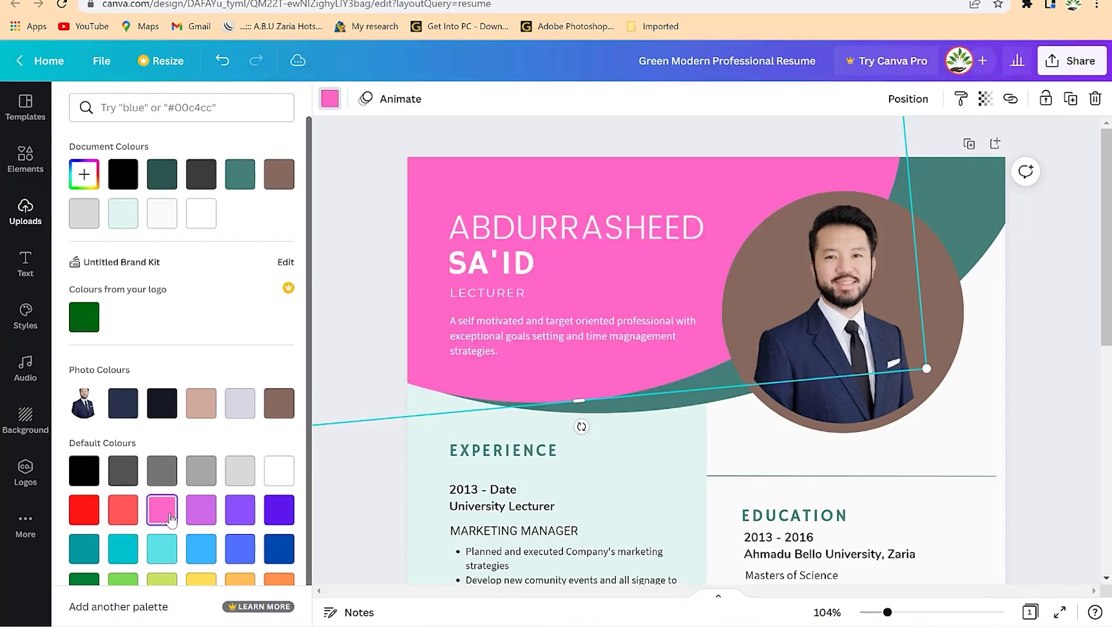
Step: Recolour the teal curve beneath the pink header light grey
{"action": "scroll", "coordinate": [755, 441], "scroll_direction": "down", "scroll_amount": 1}
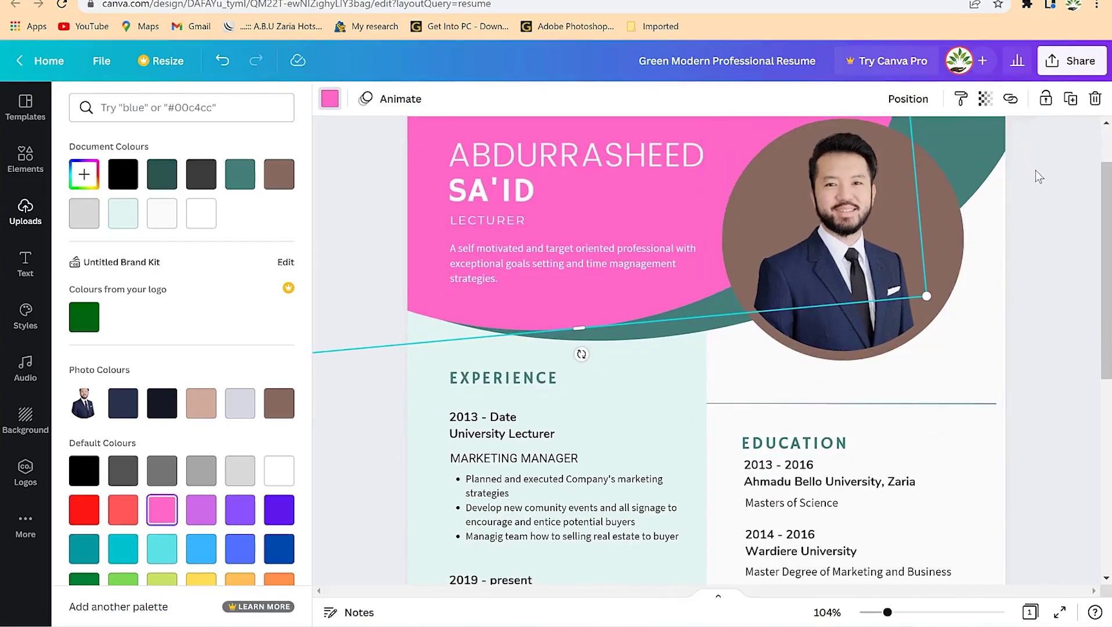
{"action": "left_click", "coordinate": [970, 144]}
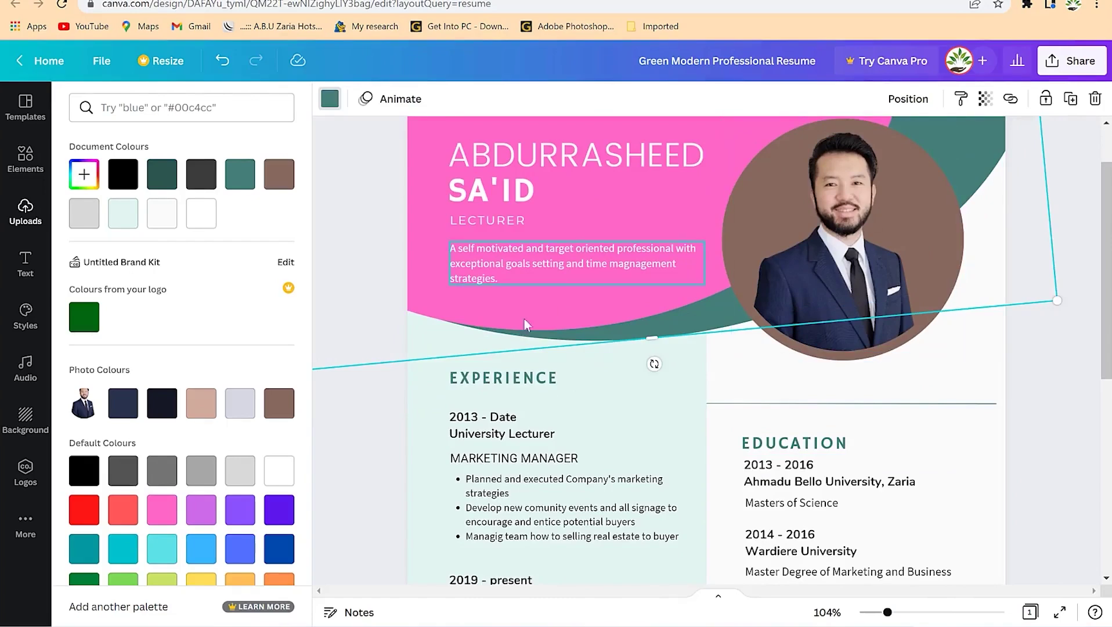
{"action": "left_click", "coordinate": [803, 428]}
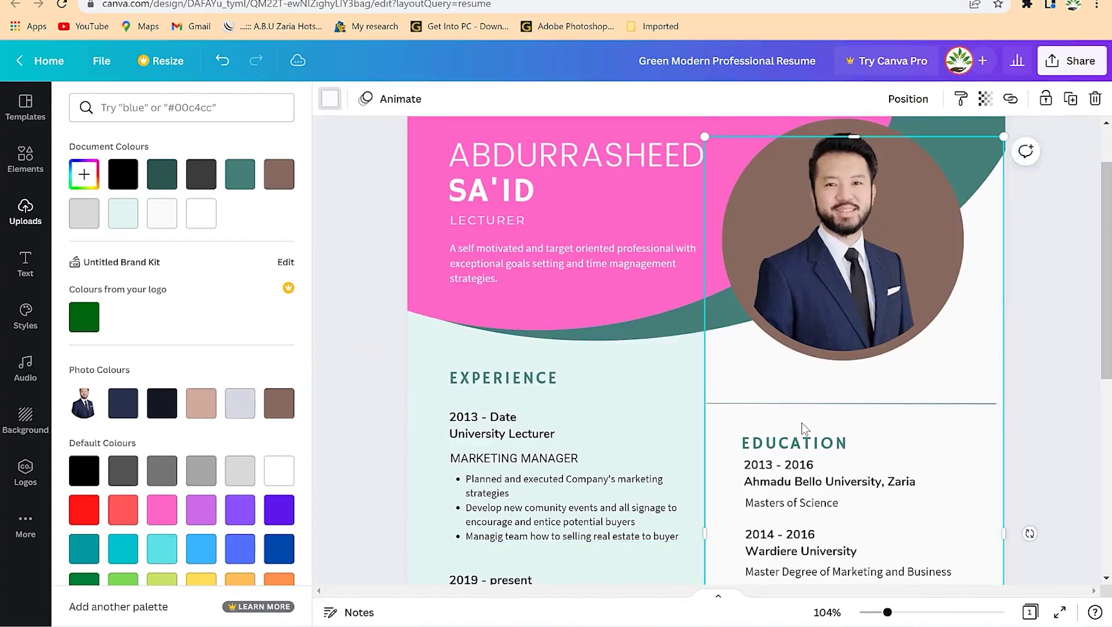
{"action": "scroll", "coordinate": [650, 427], "scroll_direction": "down", "scroll_amount": 6}
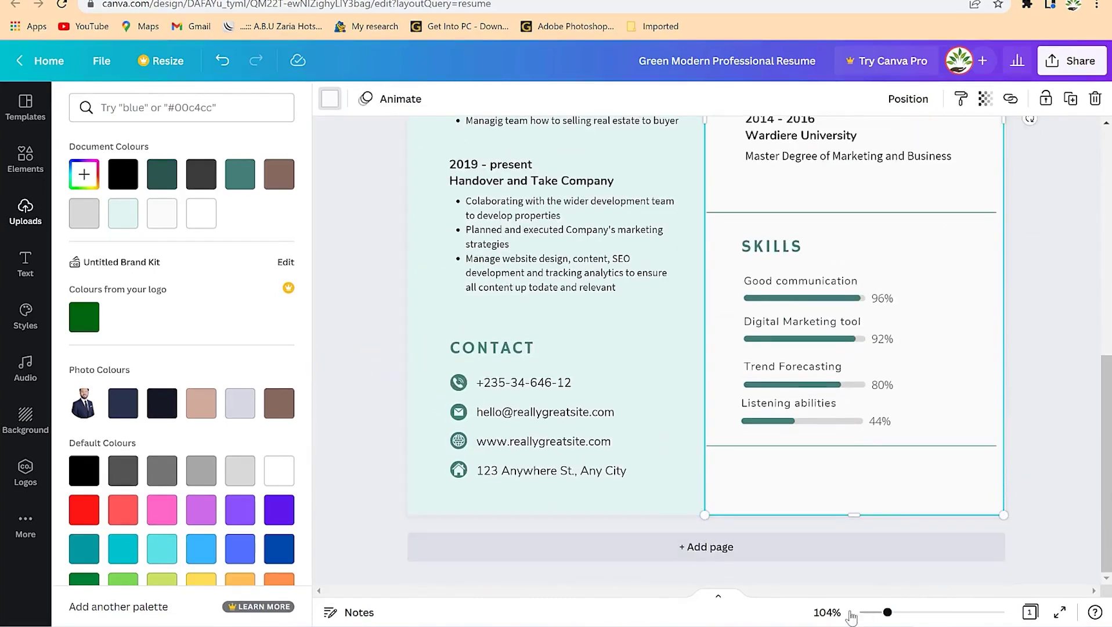
{"action": "mouse_move", "coordinate": [886, 612]}
{"action": "left_mouse_down"}
{"action": "mouse_move", "coordinate": [868, 612]}
{"action": "mouse_move", "coordinate": [883, 612]}
{"action": "left_mouse_up"}
{"action": "left_click", "coordinate": [668, 187]}
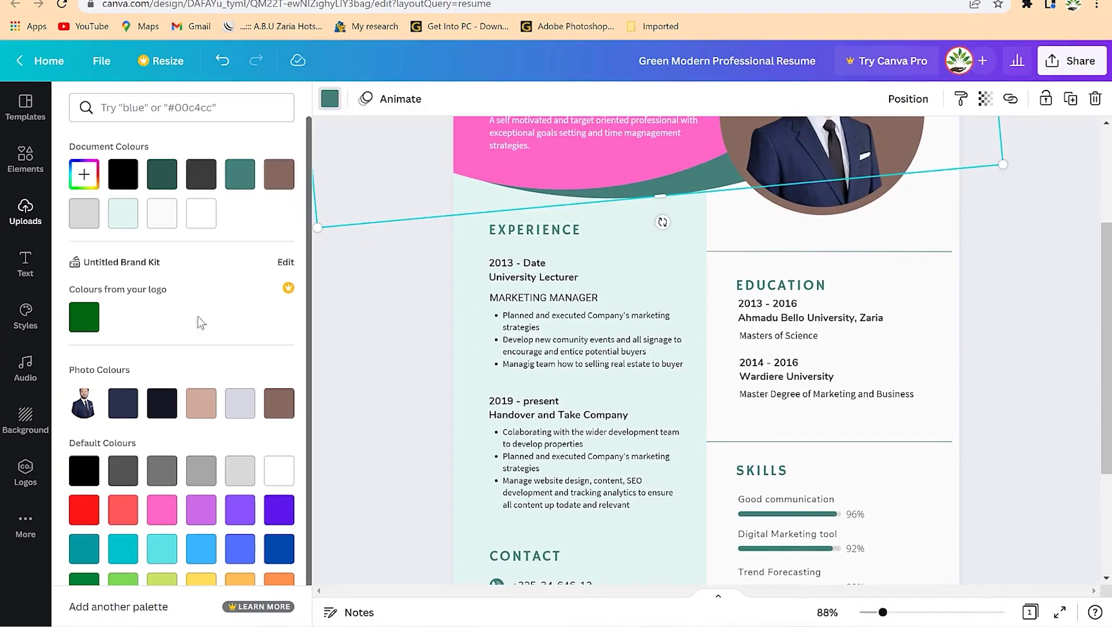
{"action": "left_click", "coordinate": [240, 470]}
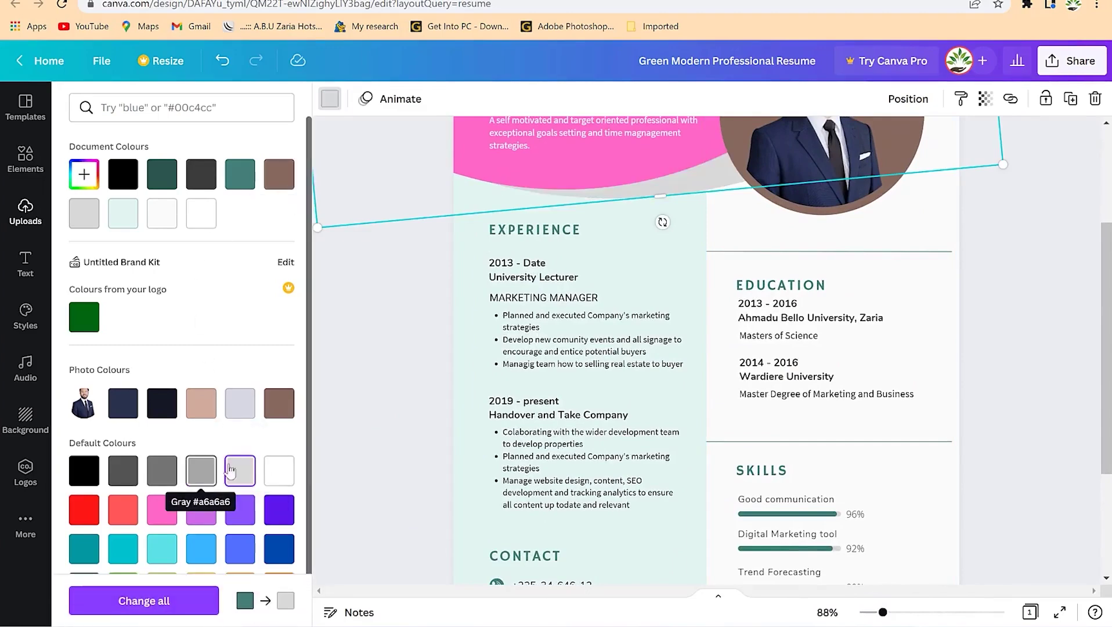
Step: Add a blank second page after the resume
{"action": "scroll", "coordinate": [569, 303], "scroll_direction": "up", "scroll_amount": 3}
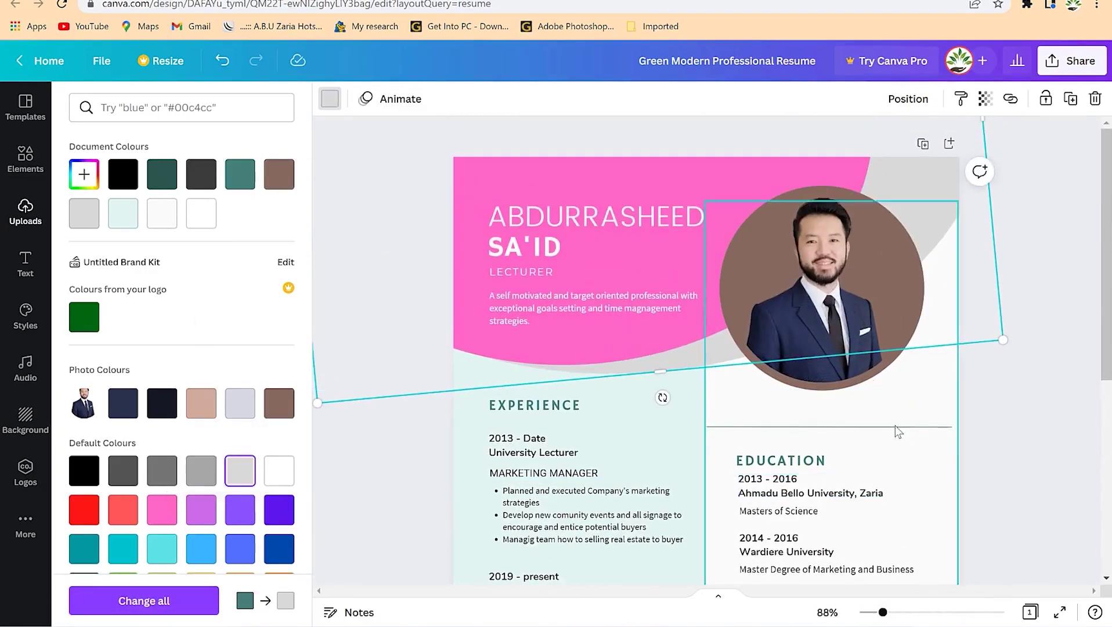
{"action": "scroll", "coordinate": [893, 424], "scroll_direction": "down", "scroll_amount": 1}
{"action": "scroll", "coordinate": [868, 406], "scroll_direction": "down", "scroll_amount": 1}
{"action": "scroll", "coordinate": [871, 348], "scroll_direction": "up", "scroll_amount": 3}
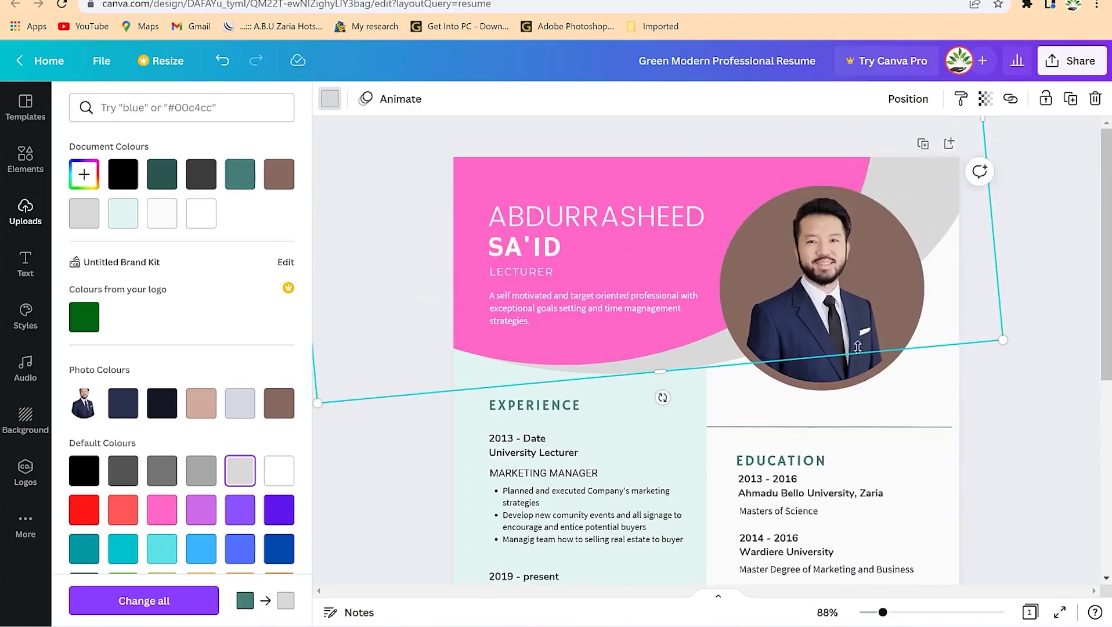
{"action": "left_click", "coordinate": [900, 264]}
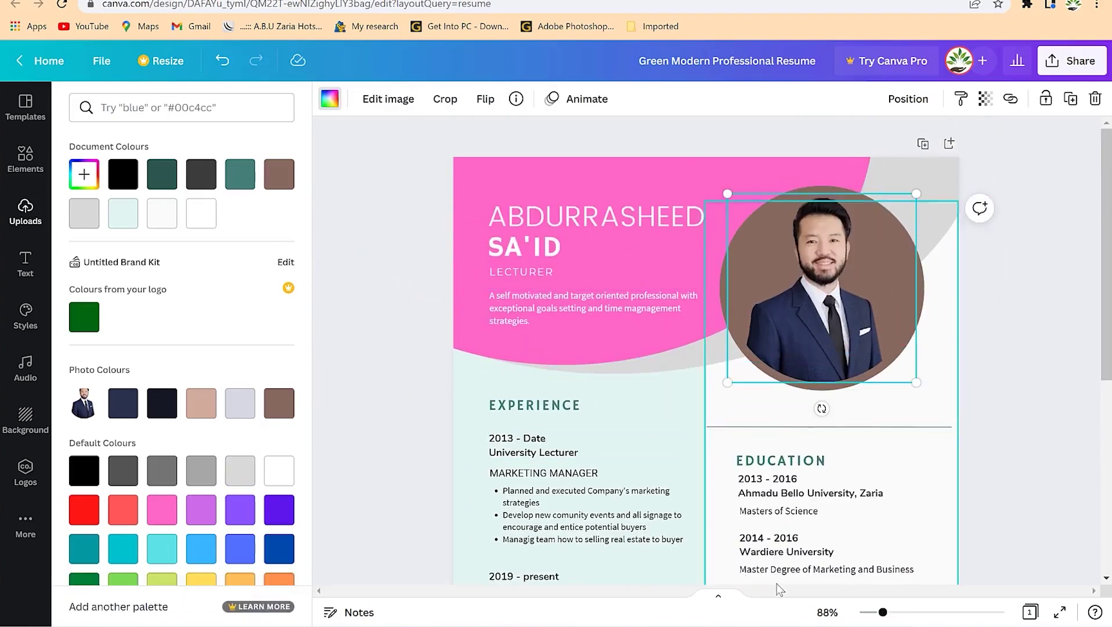
{"action": "scroll", "coordinate": [662, 413], "scroll_direction": "down", "scroll_amount": 6}
{"action": "scroll", "coordinate": [650, 380], "scroll_direction": "up", "scroll_amount": 6}
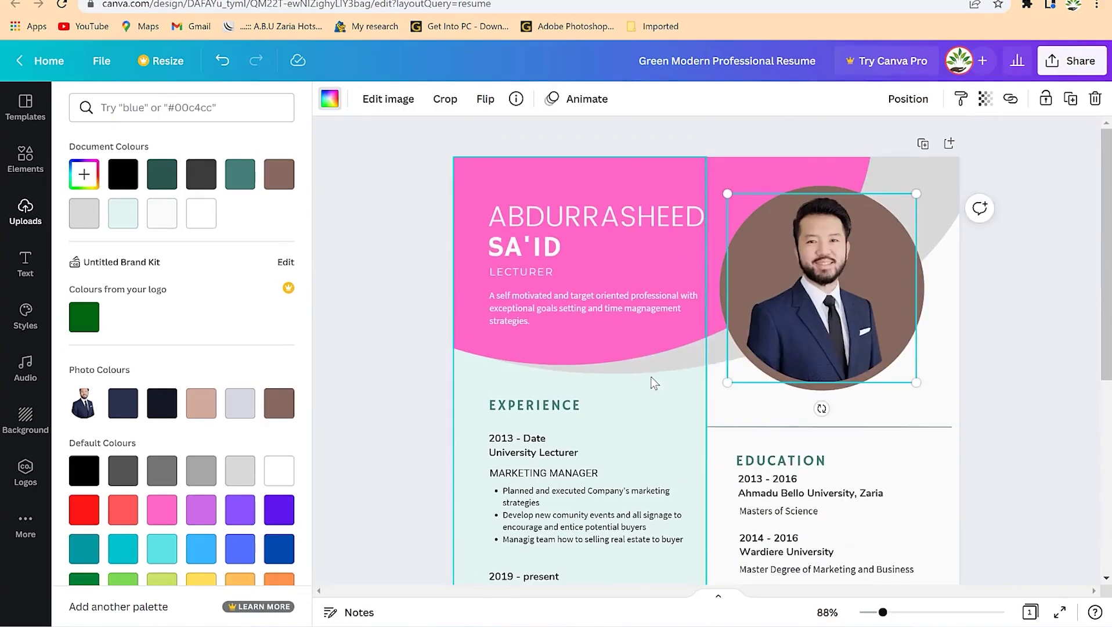
{"action": "scroll", "coordinate": [691, 522], "scroll_direction": "down", "scroll_amount": 5}
{"action": "scroll", "coordinate": [703, 551], "scroll_direction": "down", "scroll_amount": 1}
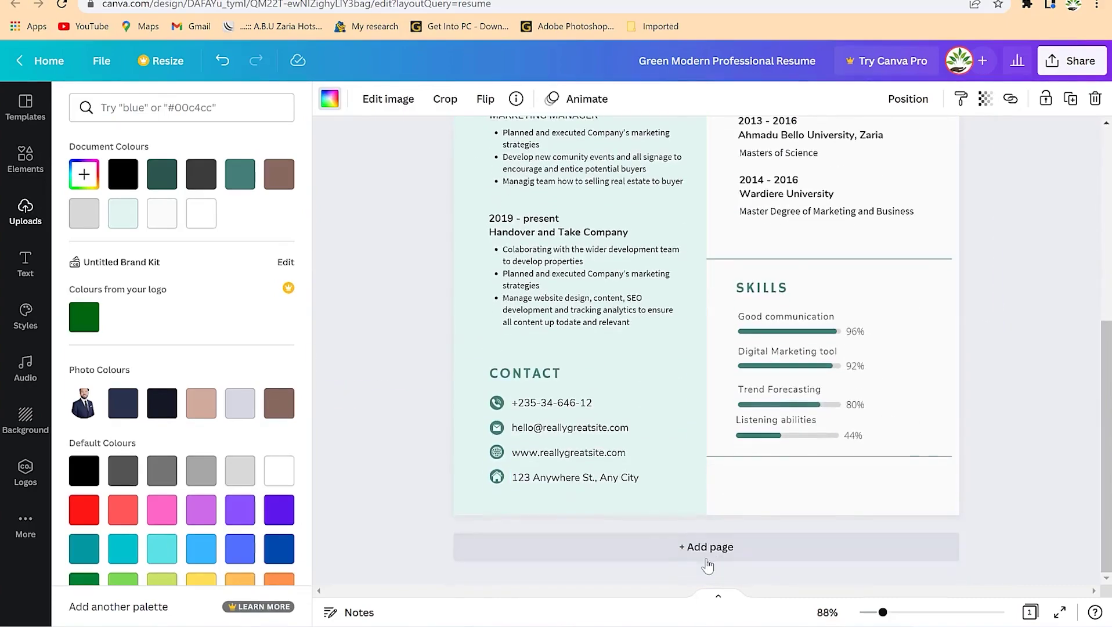
{"action": "left_click", "coordinate": [708, 548]}
Step: Show rulers and guides and place a vertical guide at Page 2's centre
{"action": "scroll", "coordinate": [670, 446], "scroll_direction": "up", "scroll_amount": 11}
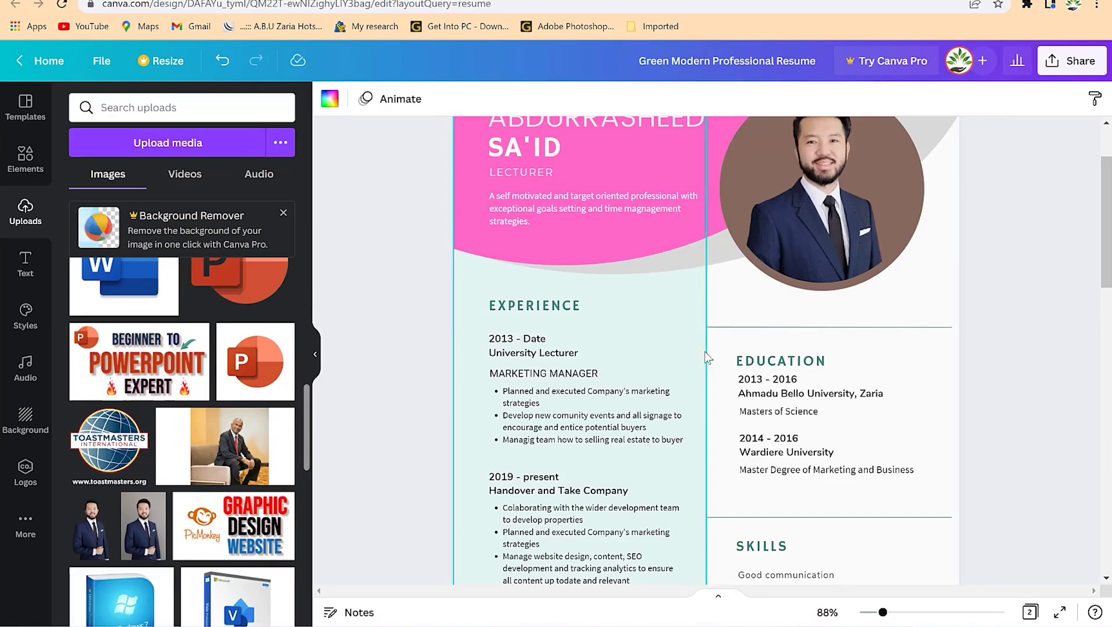
{"action": "scroll", "coordinate": [707, 356], "scroll_direction": "down", "scroll_amount": 8}
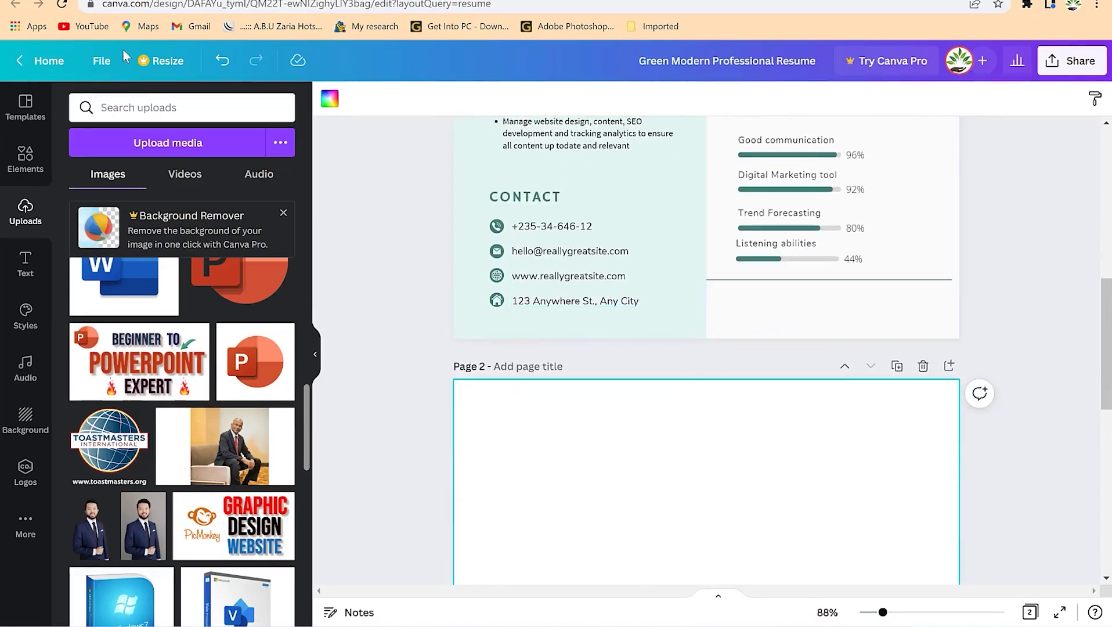
{"action": "left_click", "coordinate": [107, 65]}
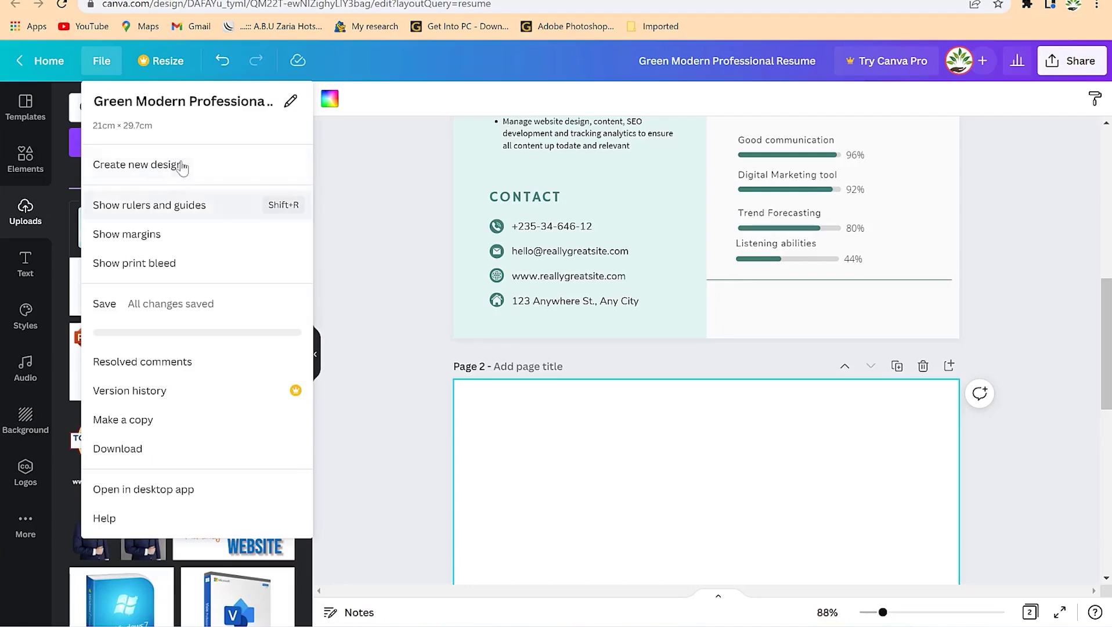
{"action": "left_click", "coordinate": [176, 212]}
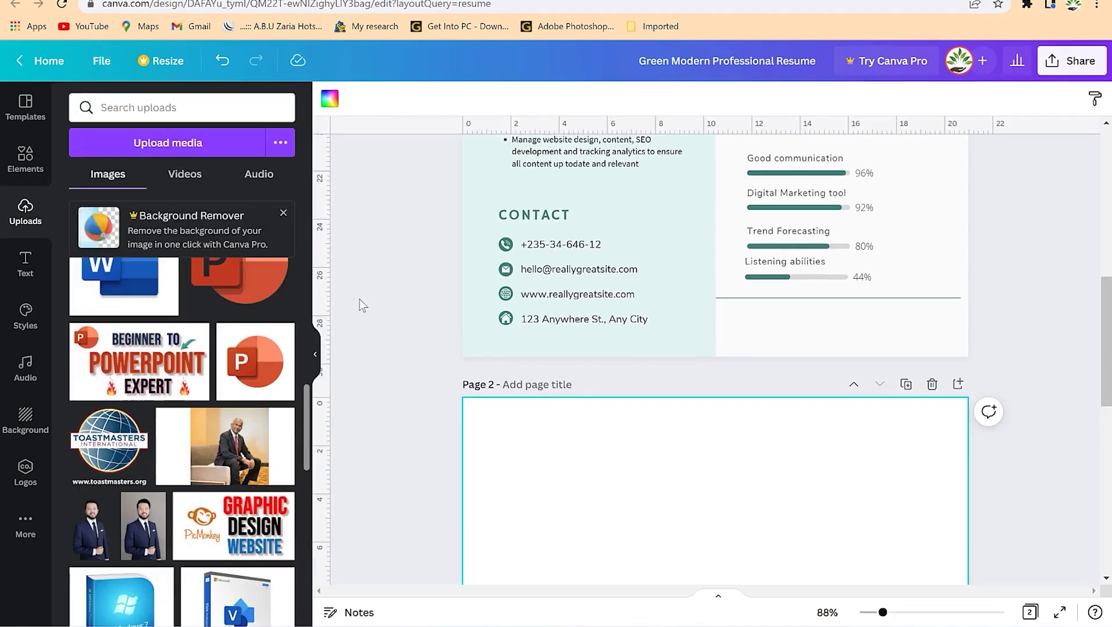
{"action": "left_click_drag", "start_coordinate": [323, 267], "coordinate": [715, 303]}
Step: Try a light mint background on Page 2, then undo it
{"action": "scroll", "coordinate": [784, 476], "scroll_direction": "down", "scroll_amount": 10}
{"action": "scroll", "coordinate": [732, 441], "scroll_direction": "up", "scroll_amount": 10}
{"action": "scroll", "coordinate": [720, 394], "scroll_direction": "up", "scroll_amount": 4}
{"action": "scroll", "coordinate": [666, 407], "scroll_direction": "down", "scroll_amount": 7}
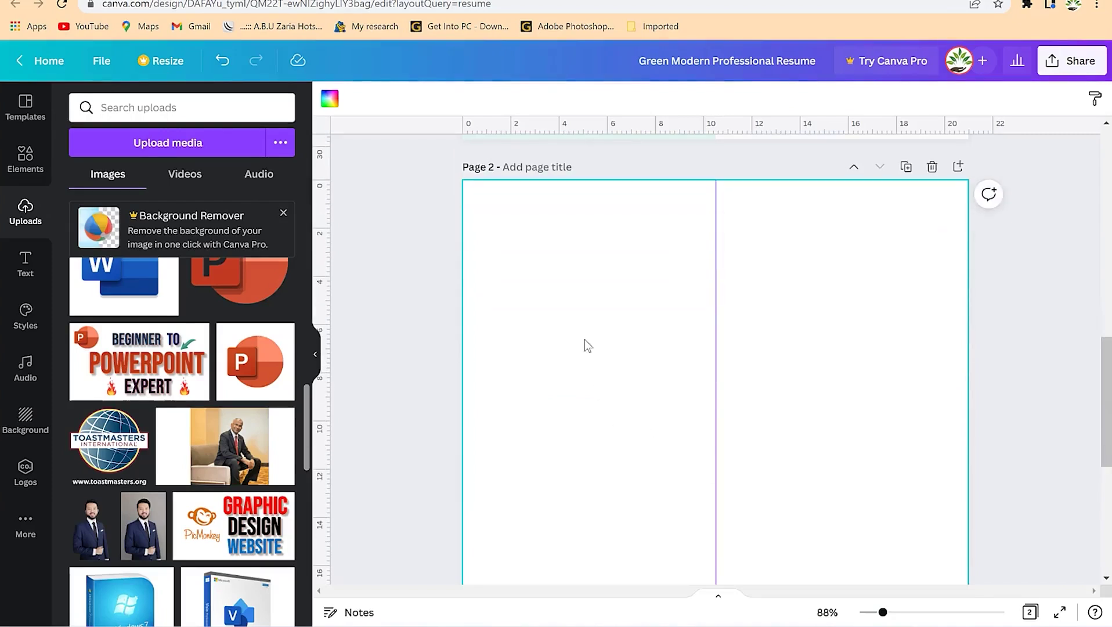
{"action": "left_click", "coordinate": [330, 100]}
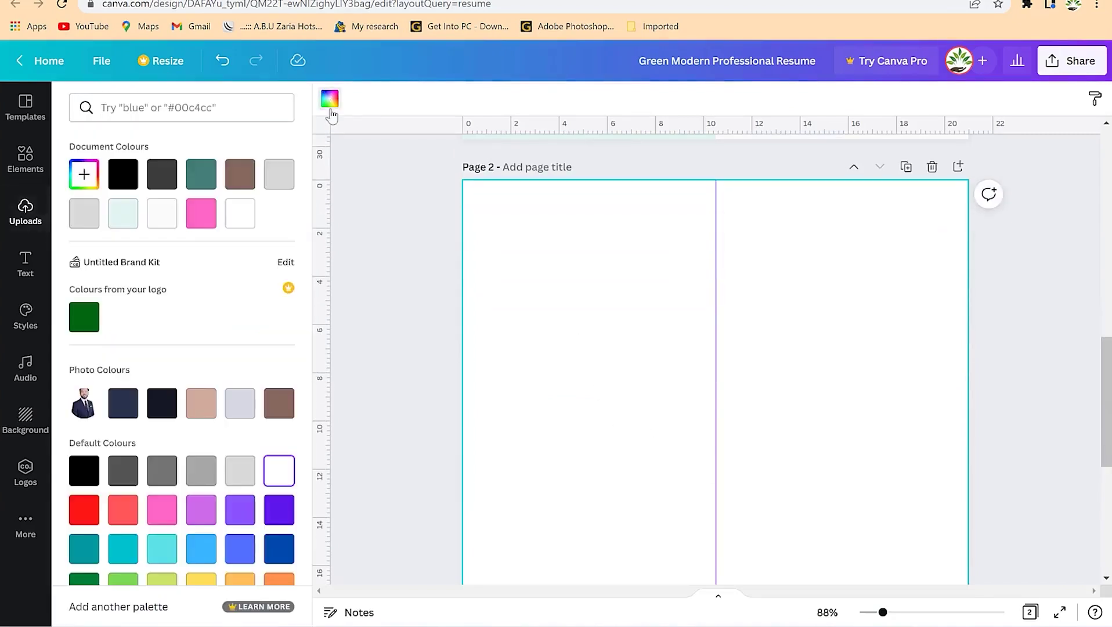
{"action": "scroll", "coordinate": [628, 385], "scroll_direction": "up", "scroll_amount": 4}
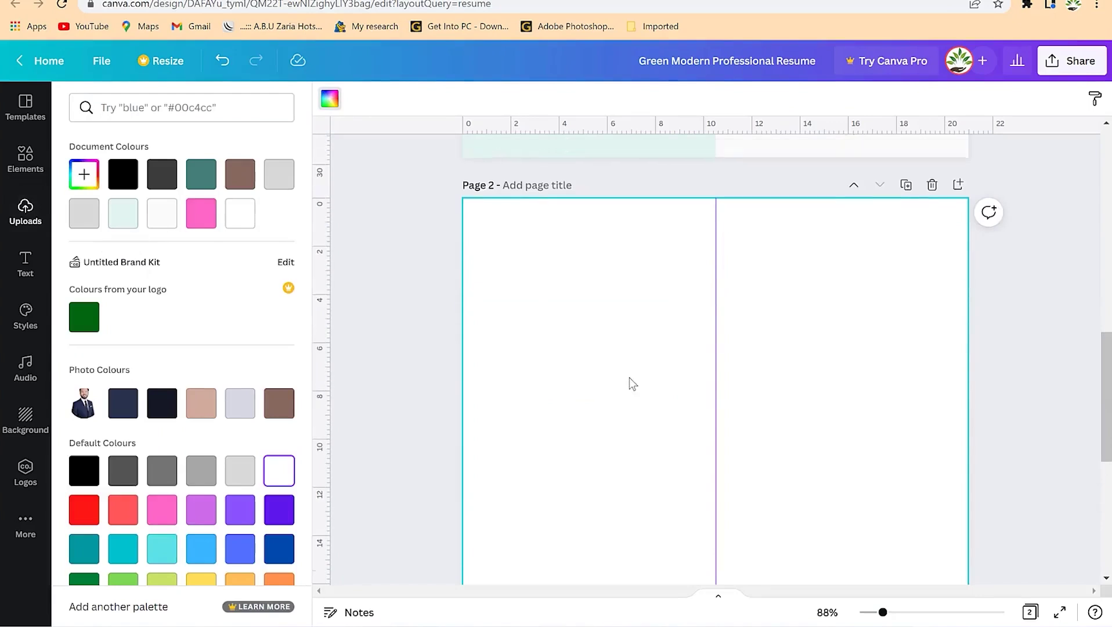
{"action": "left_click", "coordinate": [123, 213]}
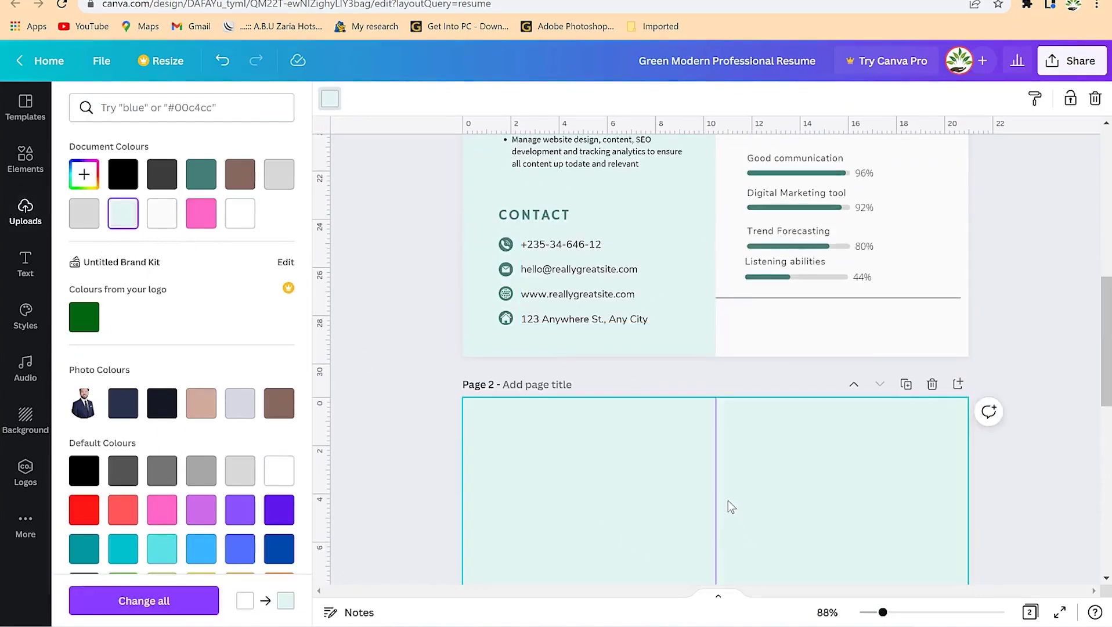
{"action": "key", "text": "ctrl+z"}
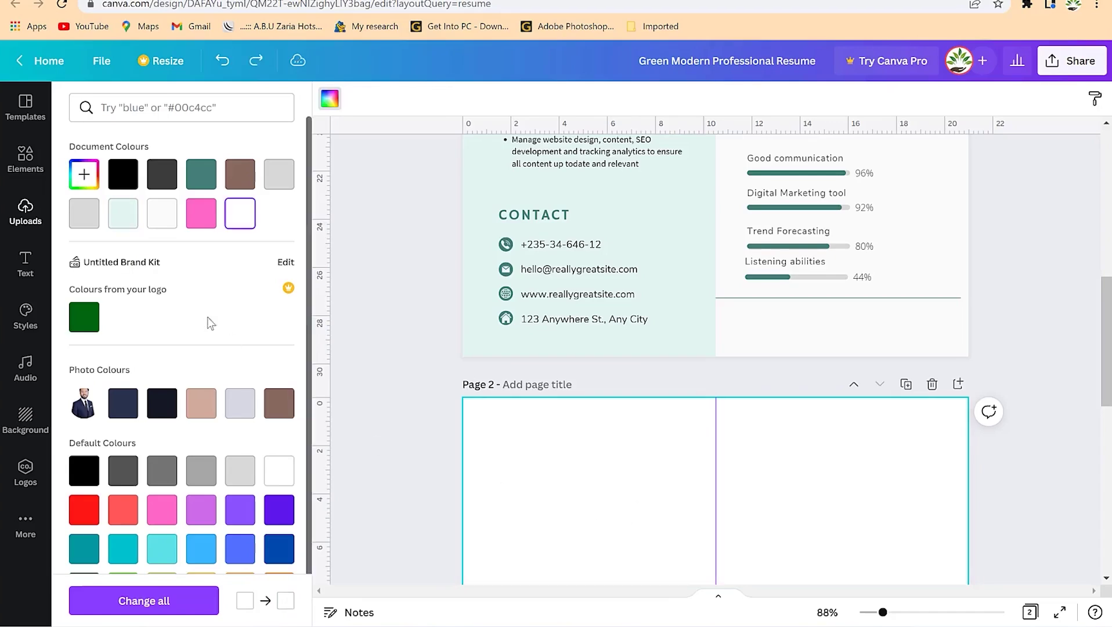
{"action": "left_click", "coordinate": [25, 158]}
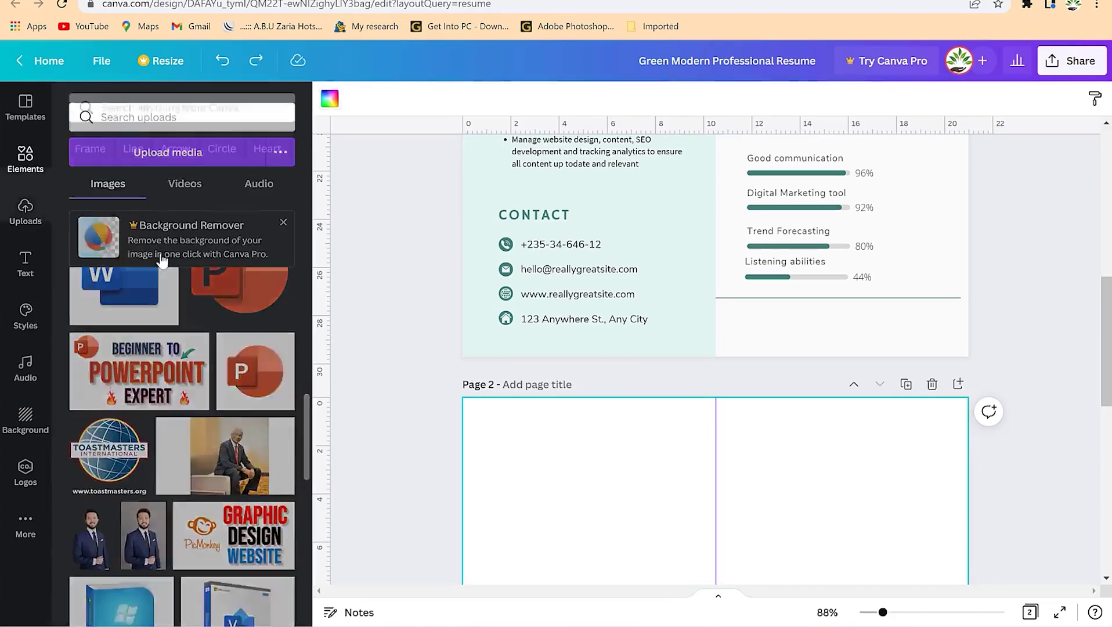
Step: Add a square to Page 2's top-left and stretch it full height to the centre guide
{"action": "left_click", "coordinate": [135, 335]}
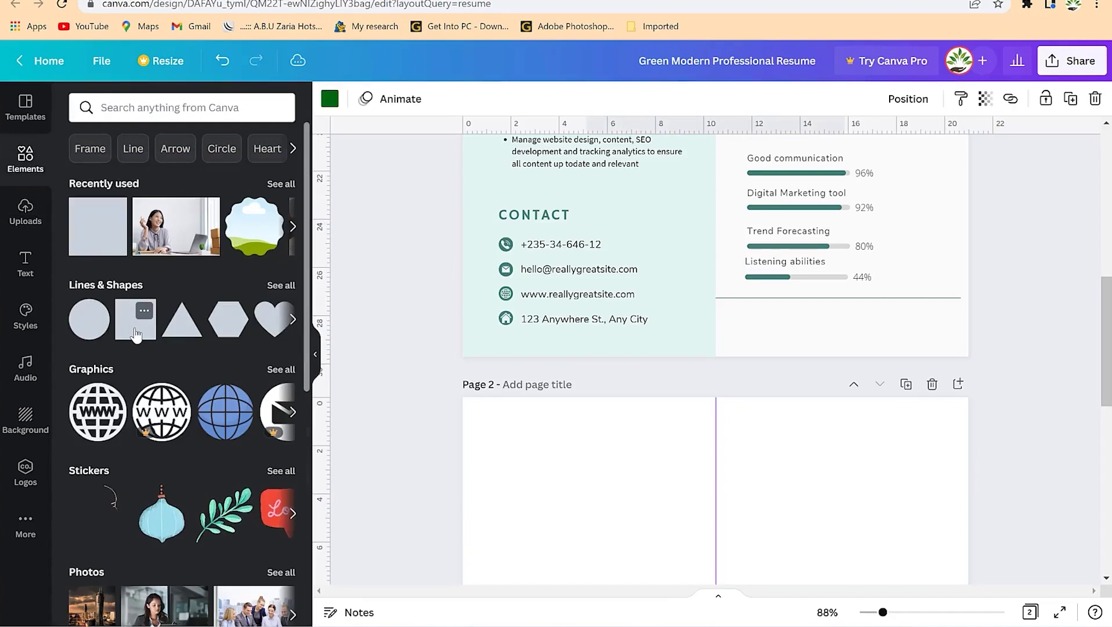
{"action": "scroll", "coordinate": [643, 486], "scroll_direction": "down", "scroll_amount": 3}
{"action": "left_click_drag", "start_coordinate": [657, 447], "coordinate": [532, 220]}
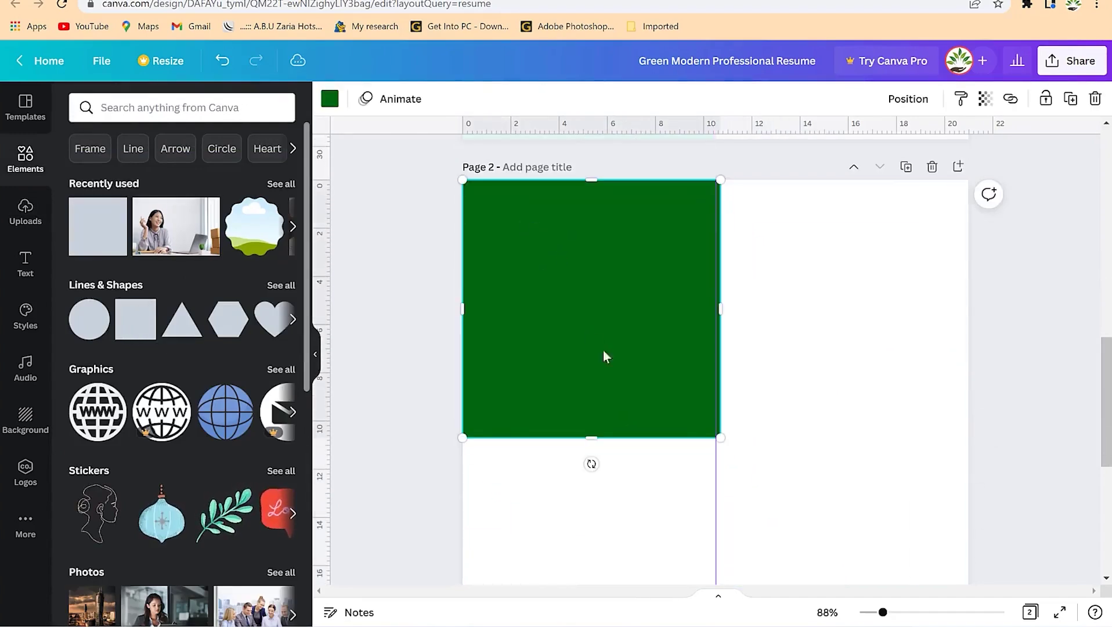
{"action": "scroll", "coordinate": [585, 244], "scroll_direction": "down", "scroll_amount": 4}
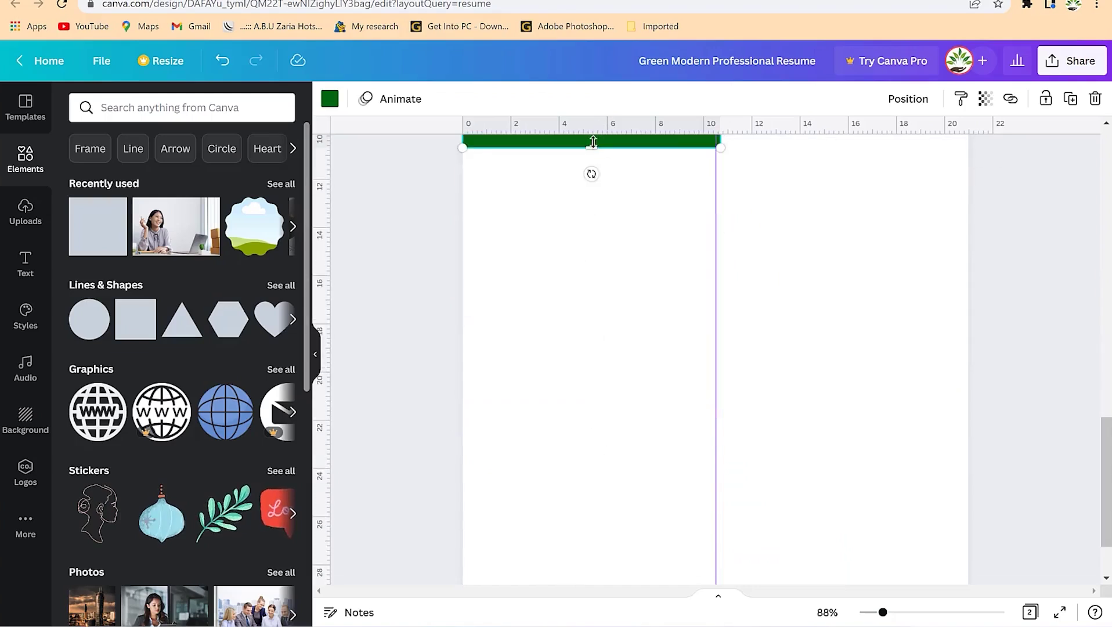
{"action": "left_click_drag", "start_coordinate": [593, 147], "coordinate": [601, 586]}
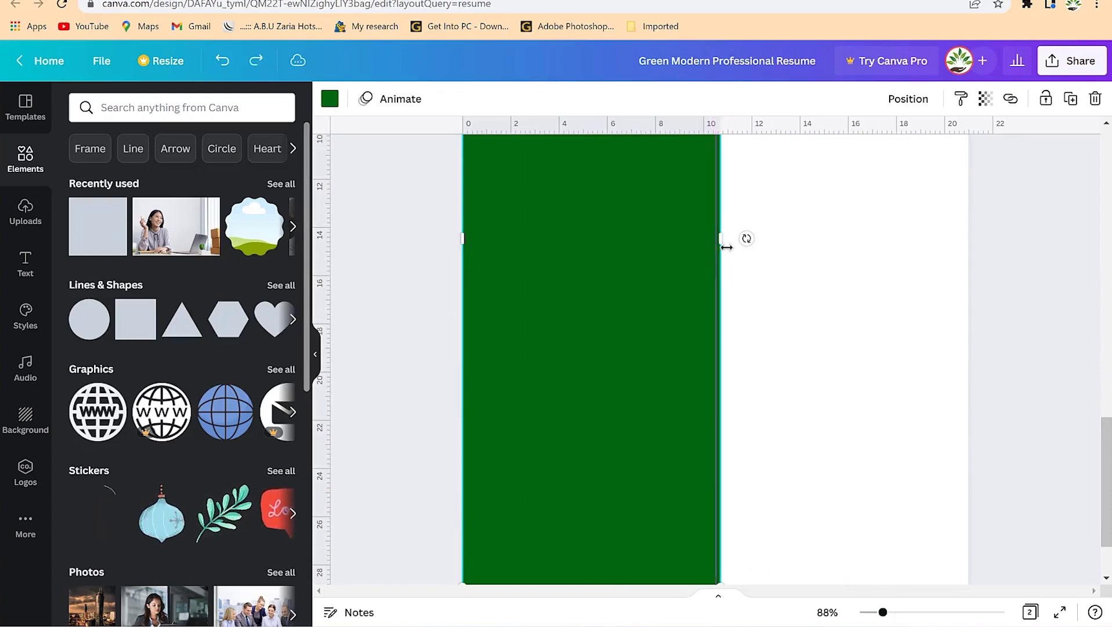
{"action": "left_click_drag", "start_coordinate": [883, 614], "coordinate": [898, 612]}
{"action": "left_click_drag", "start_coordinate": [720, 189], "coordinate": [717, 188]}
{"action": "scroll", "coordinate": [613, 269], "scroll_direction": "up", "scroll_amount": 7}
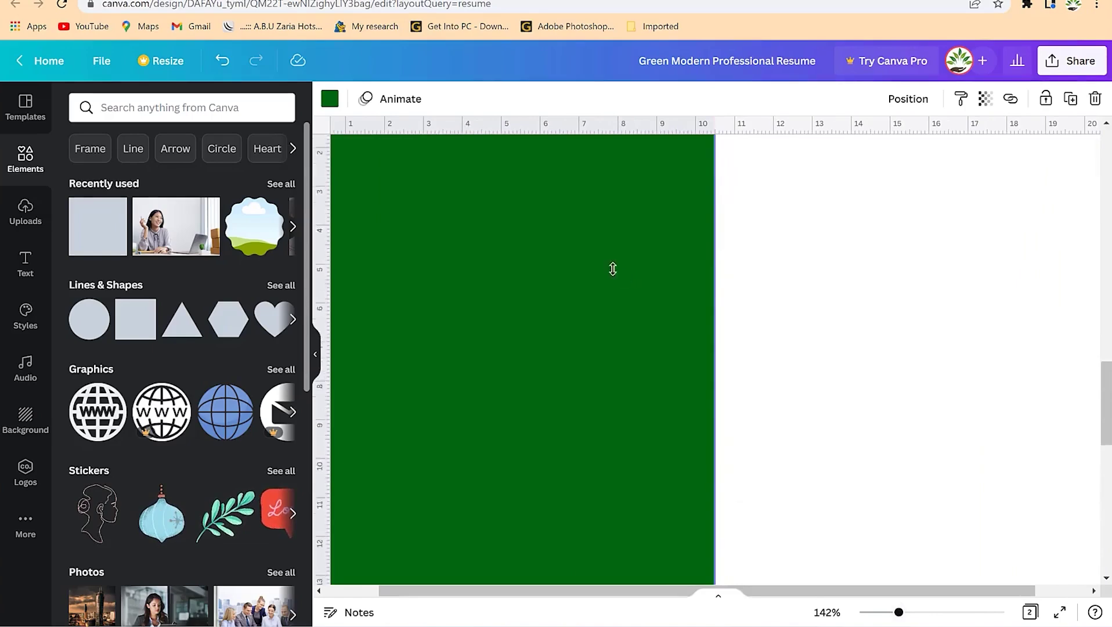
{"action": "scroll", "coordinate": [613, 269], "scroll_direction": "up", "scroll_amount": 8}
{"action": "scroll", "coordinate": [589, 327], "scroll_direction": "down", "scroll_amount": 5}
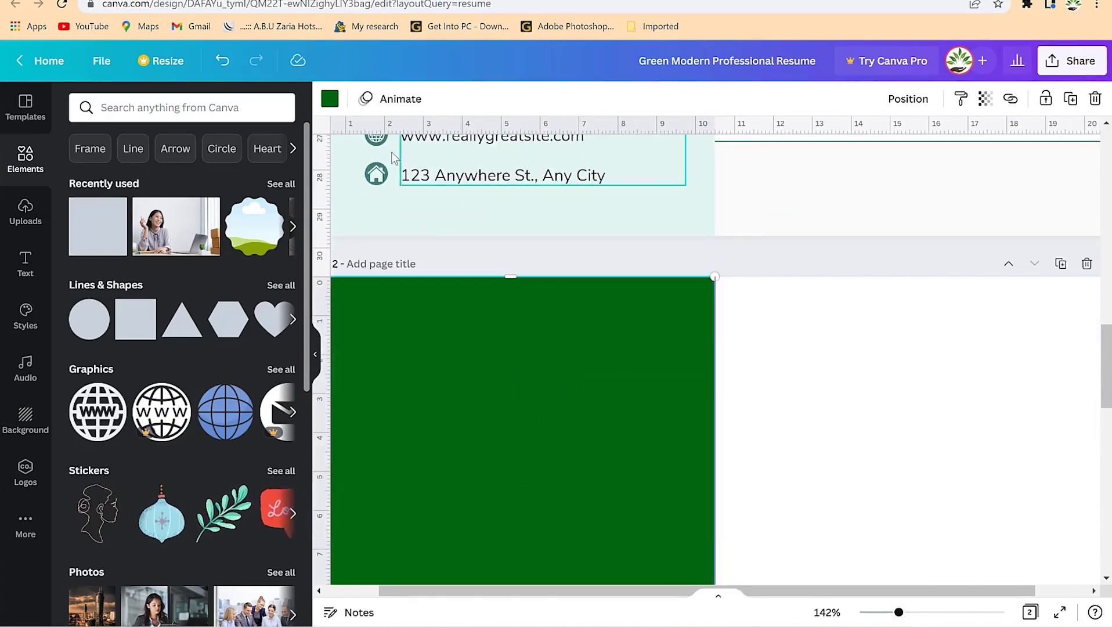
Step: Colour the left-half rectangle light mint
{"action": "left_click", "coordinate": [330, 99]}
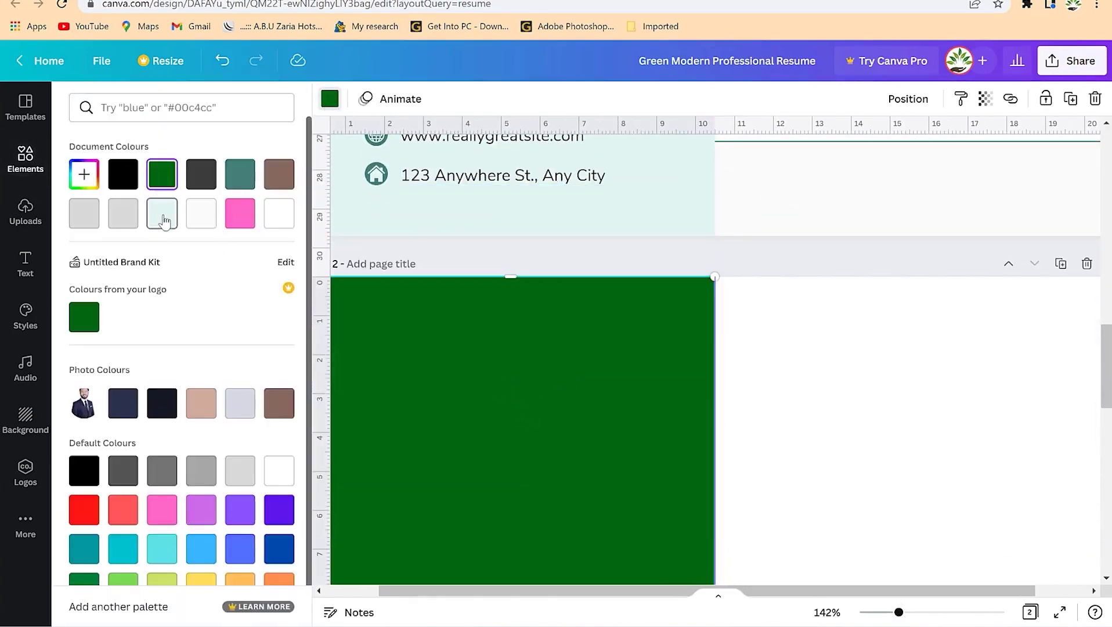
{"action": "left_click", "coordinate": [165, 215]}
{"action": "left_click", "coordinate": [707, 412]}
{"action": "scroll", "coordinate": [771, 426], "scroll_direction": "down", "scroll_amount": 4}
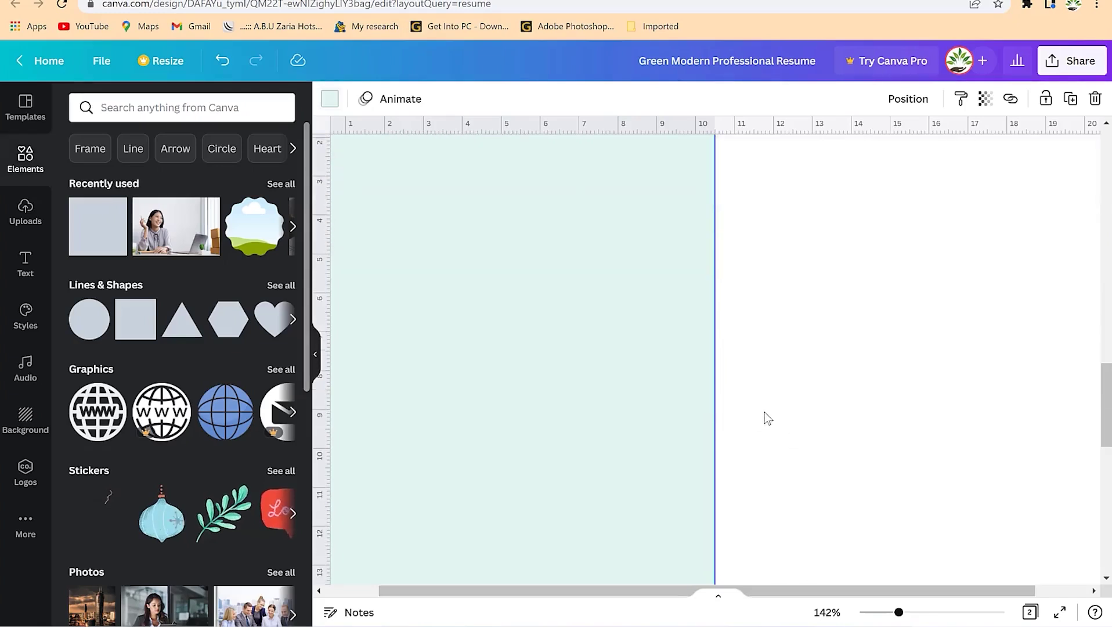
{"action": "left_click_drag", "start_coordinate": [898, 614], "coordinate": [871, 613]}
{"action": "left_click", "coordinate": [816, 376]}
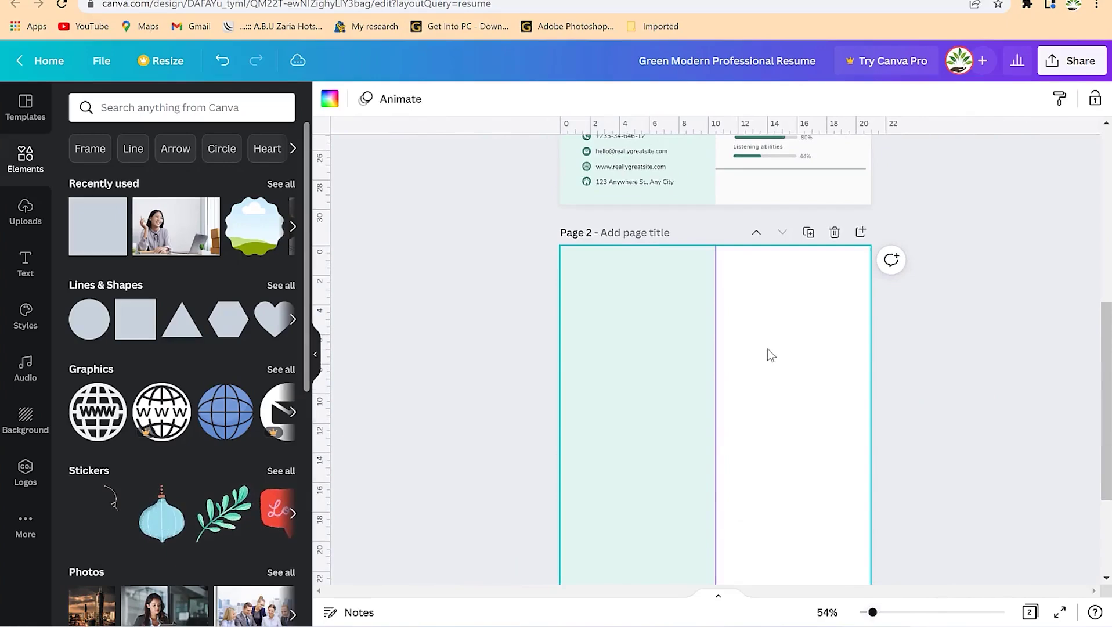
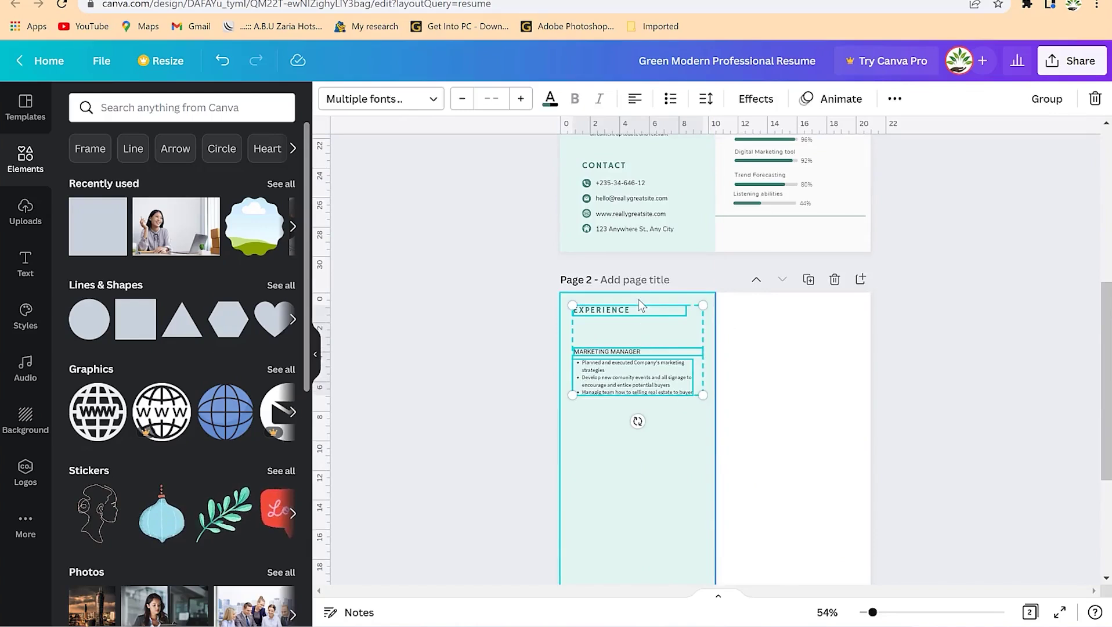
Step: Retitle the page-2 heading LIST OF PUBLICATIONS, delete the Marketing Manager line, and move the bullets up
{"action": "double_click", "coordinate": [630, 311]}
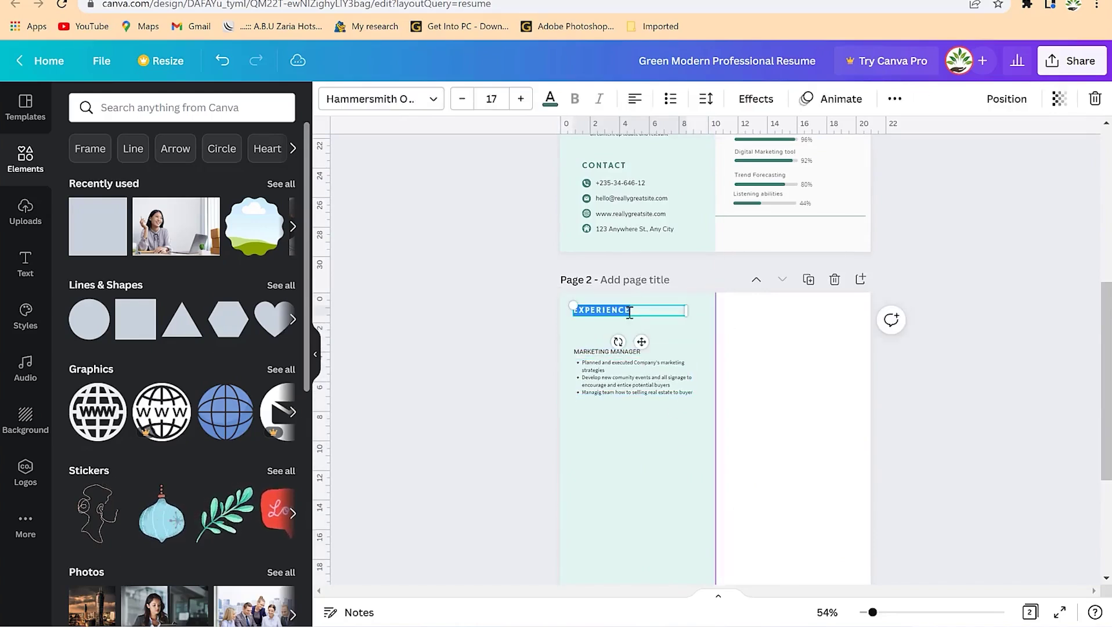
{"action": "type", "text": "LIST"}
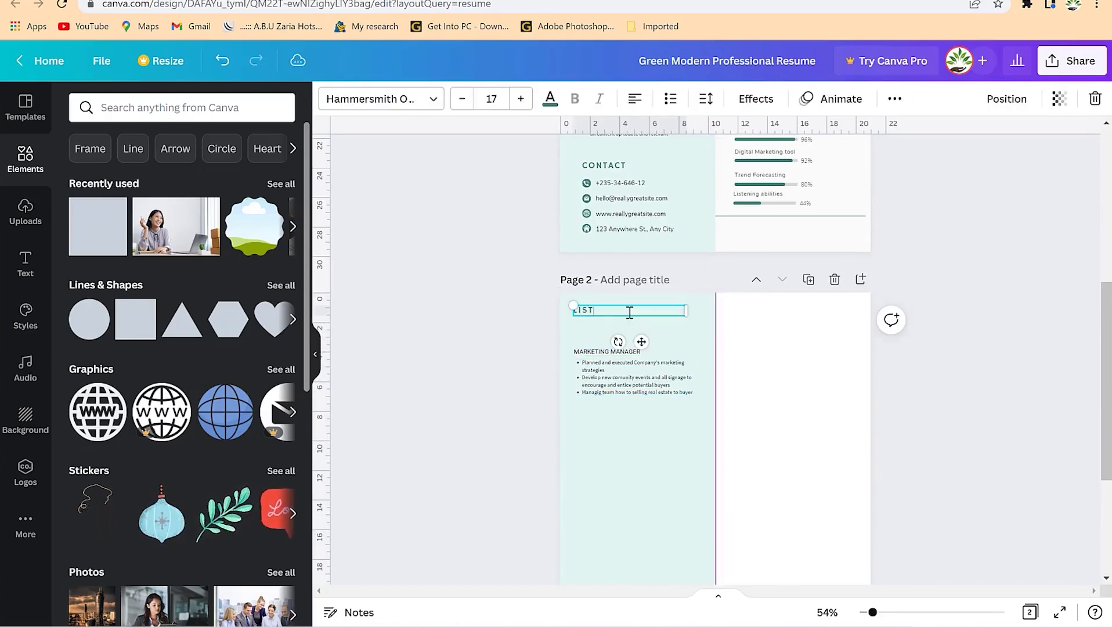
{"action": "type", "text": " OF PUBLICATIONS"}
{"action": "left_click", "coordinate": [598, 350]}
{"action": "left_click", "coordinate": [598, 350]}
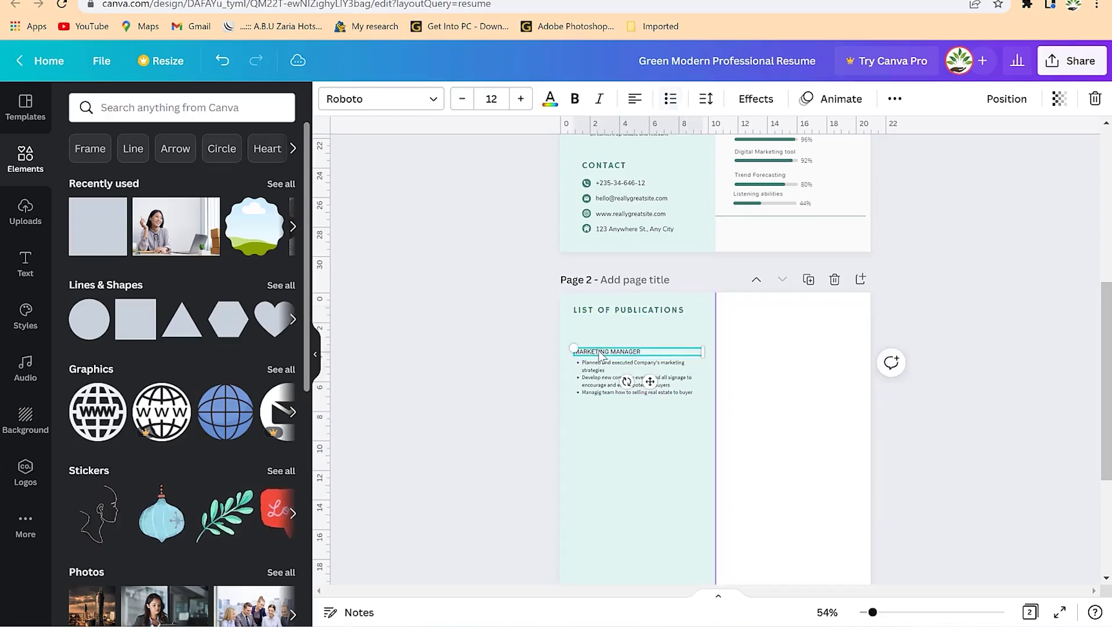
{"action": "key", "text": "Delete"}
{"action": "left_click", "coordinate": [623, 371]}
{"action": "left_click_drag", "start_coordinate": [622, 371], "coordinate": [604, 335]}
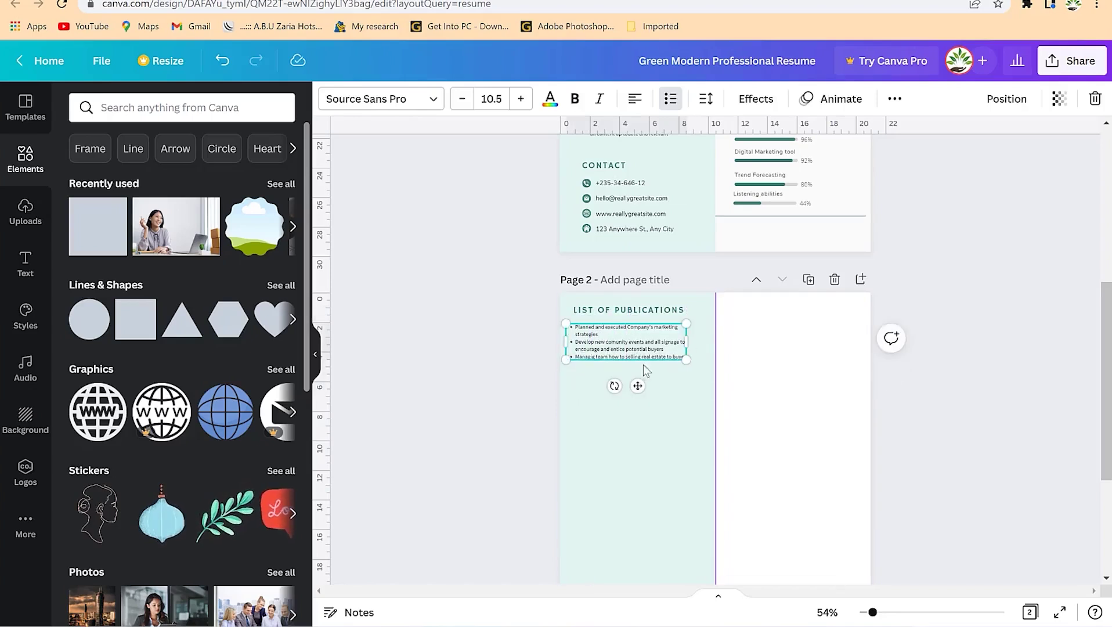
{"action": "left_click", "coordinate": [657, 443]}
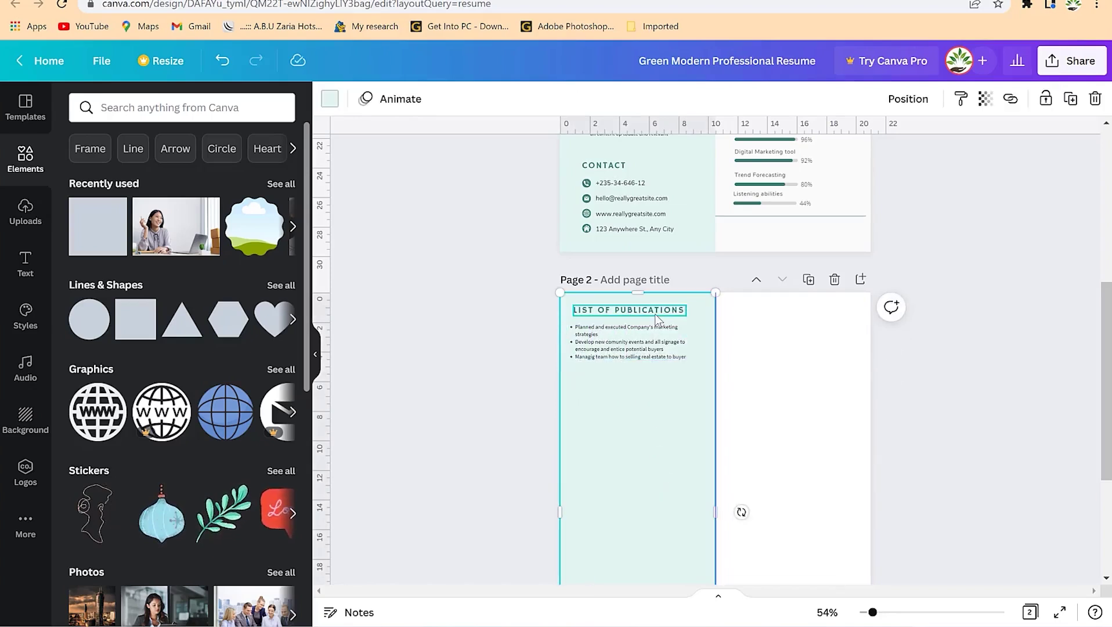
Step: Duplicate the LIST OF PUBLICATIONS heading and bullet list and place the copy lower in the column
{"action": "left_click", "coordinate": [655, 313]}
{"action": "left_click", "coordinate": [666, 351]}
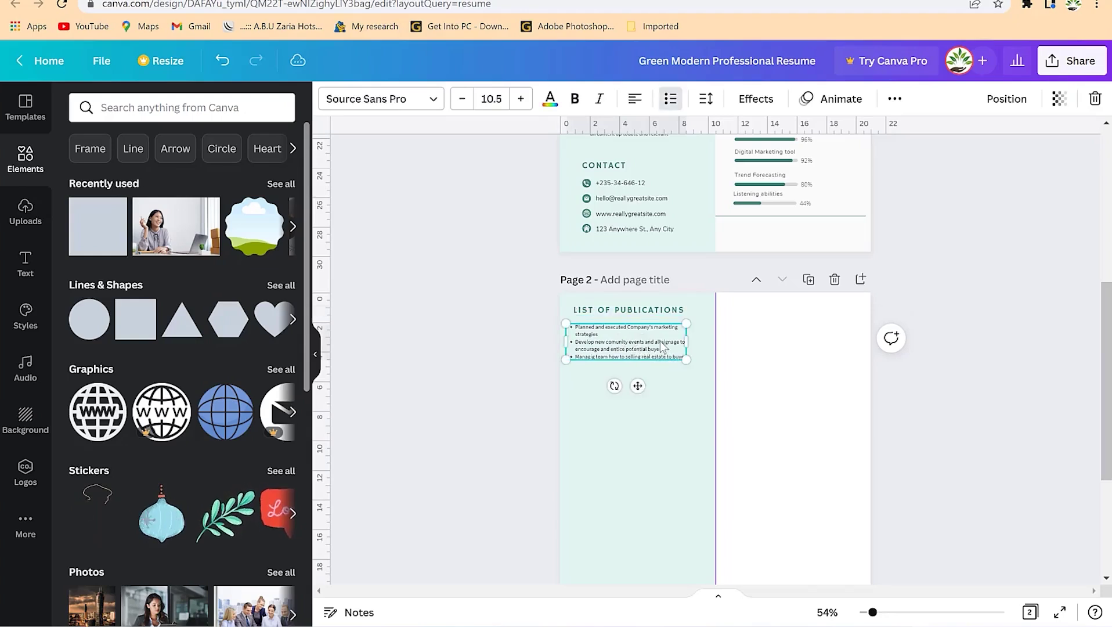
{"action": "left_click", "coordinate": [621, 310], "text": "shift"}
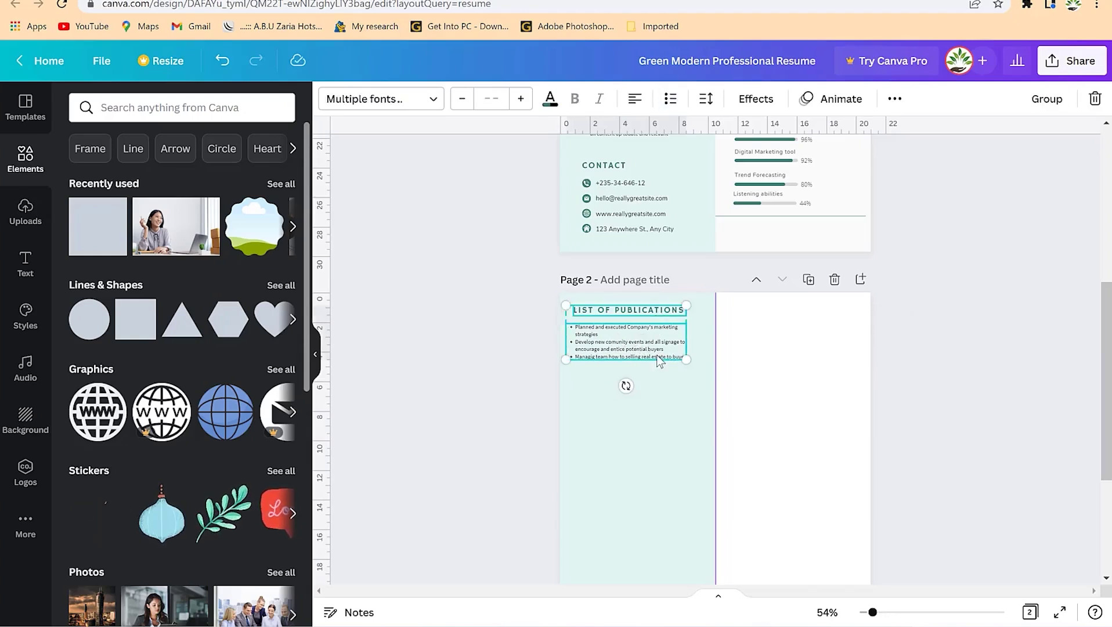
{"action": "key", "text": "ctrl+d"}
{"action": "left_click_drag", "start_coordinate": [657, 363], "coordinate": [644, 422]}
Step: Retitle the copied section's heading VOLUNTEER ACTIVITIES
{"action": "double_click", "coordinate": [657, 386]}
{"action": "type", "text": "VOLUNTEER ACTIVITIES"}
{"action": "left_click", "coordinate": [684, 484]}
Step: Duplicate the volunteer heading and list below it as a third section headed REFREES
{"action": "left_click", "coordinate": [662, 426]}
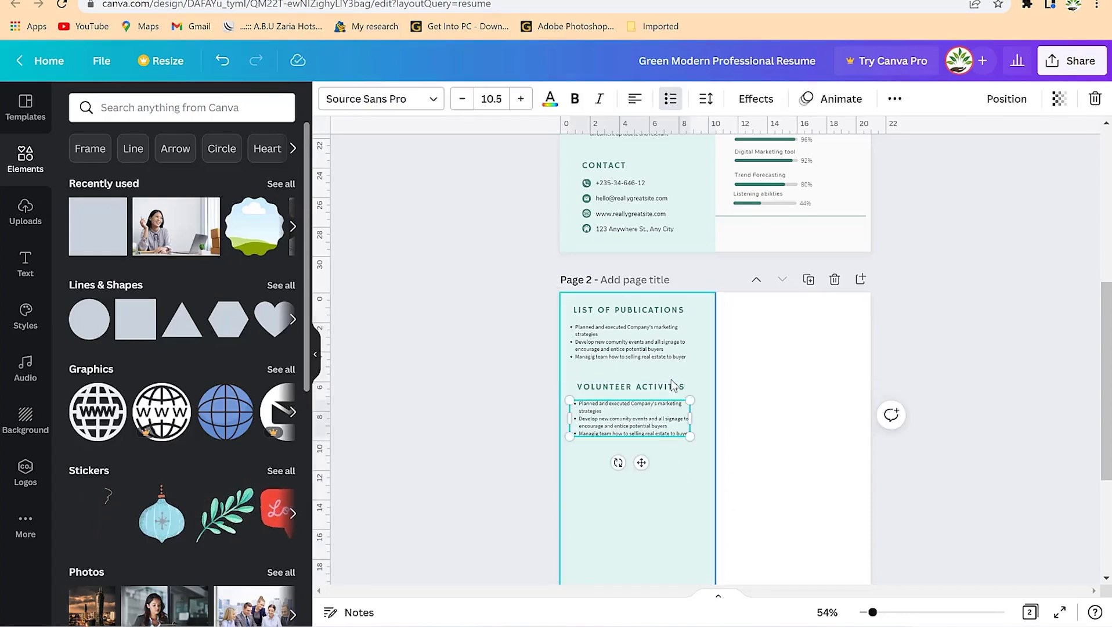
{"action": "left_click", "coordinate": [671, 386], "text": "shift"}
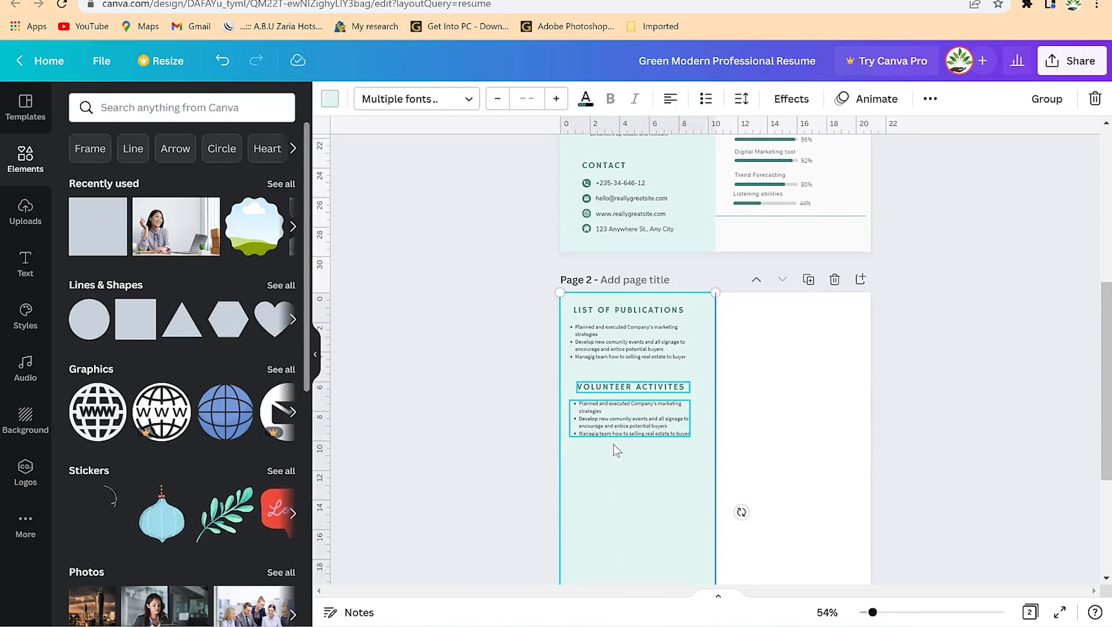
{"action": "left_click", "coordinate": [630, 427]}
{"action": "left_click", "coordinate": [653, 388], "text": "shift"}
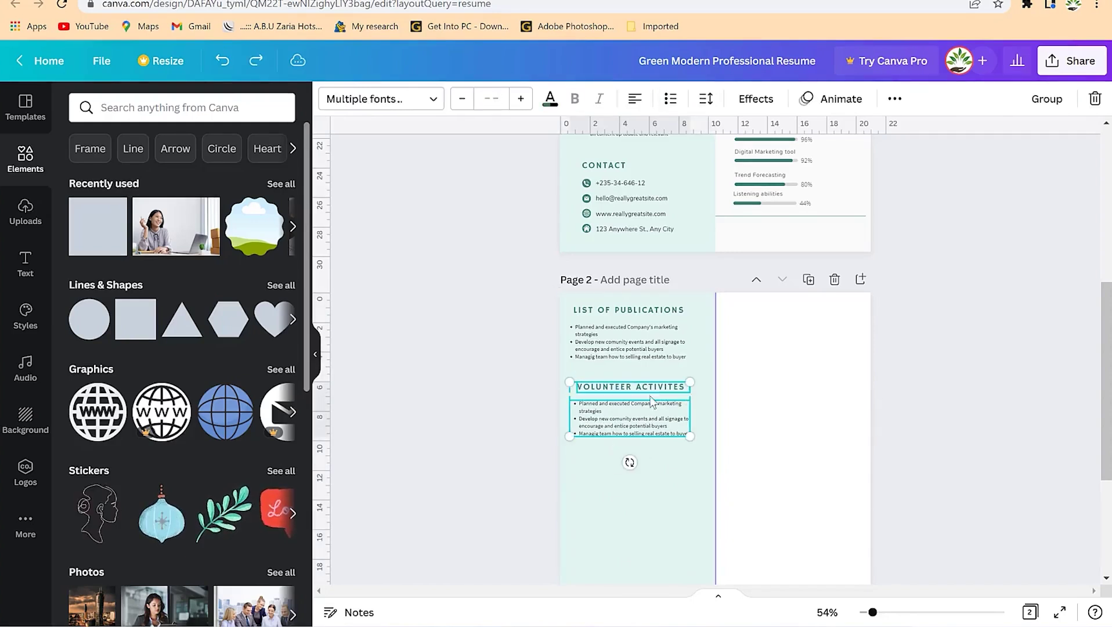
{"action": "key", "text": "ctrl+d"}
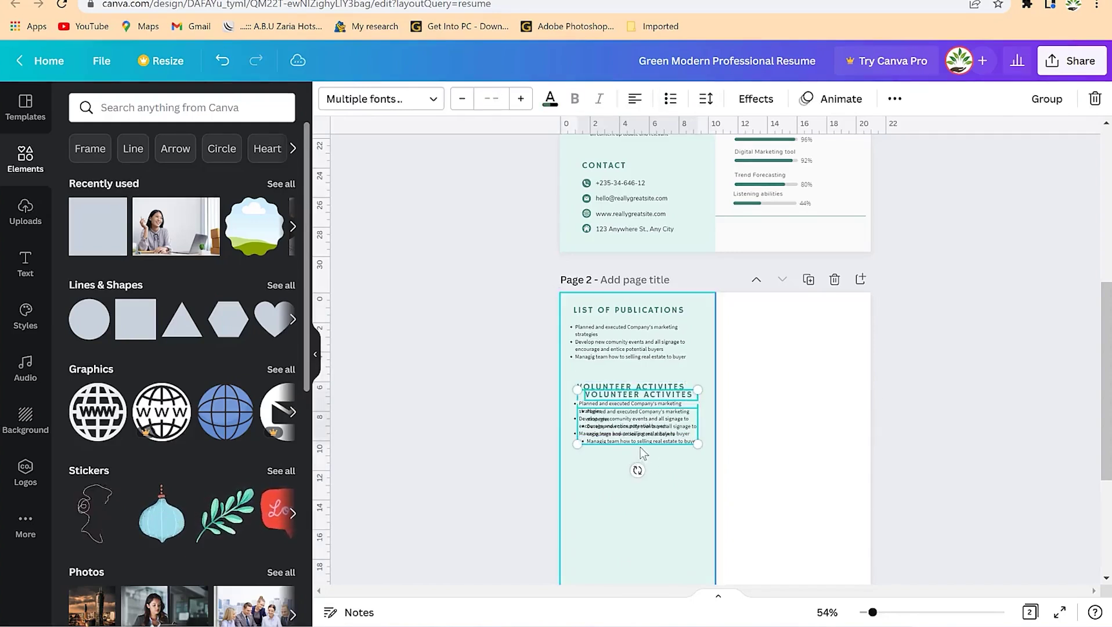
{"action": "left_click_drag", "start_coordinate": [642, 440], "coordinate": [643, 484]}
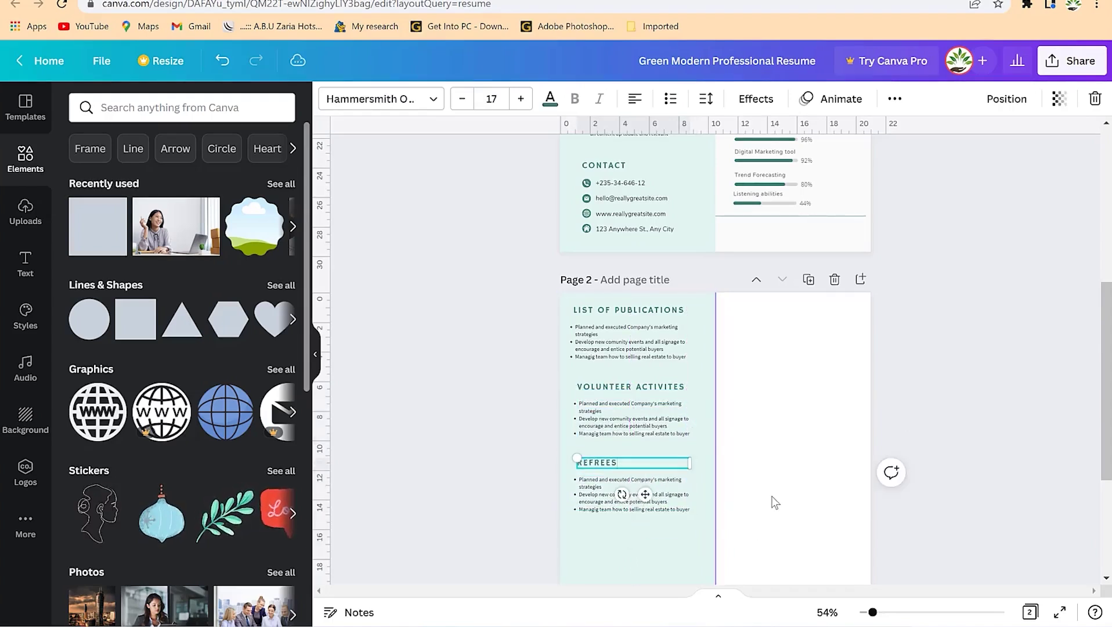
{"action": "left_click", "coordinate": [772, 500]}
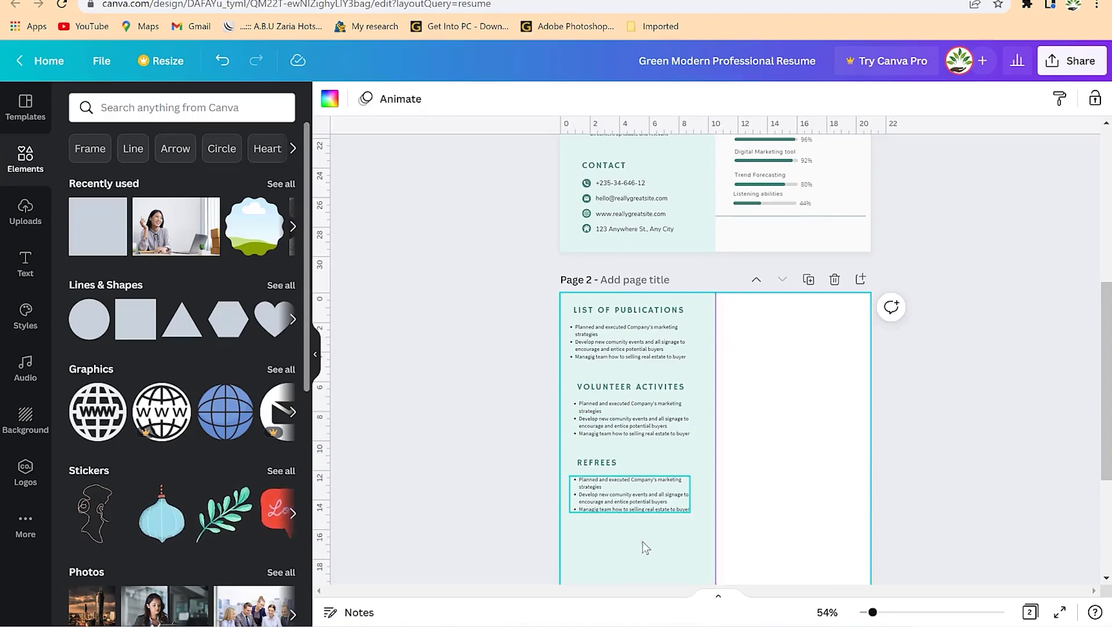
{"action": "scroll", "coordinate": [648, 494], "scroll_direction": "down", "scroll_amount": 3}
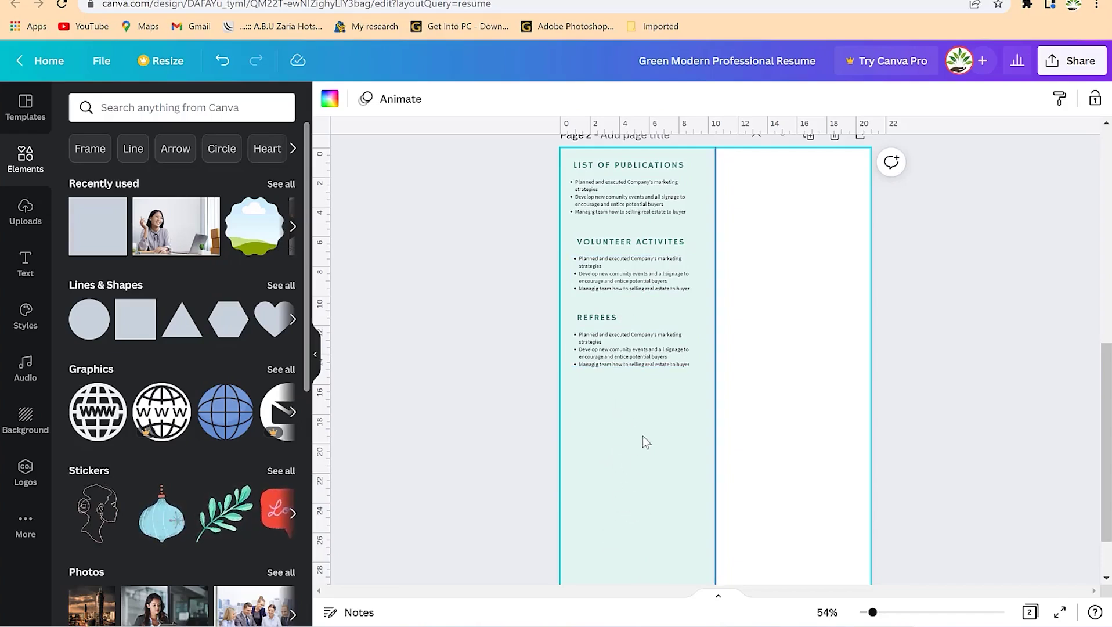
{"action": "scroll", "coordinate": [678, 389], "scroll_direction": "up", "scroll_amount": 4}
{"action": "scroll", "coordinate": [788, 367], "scroll_direction": "down", "scroll_amount": 4}
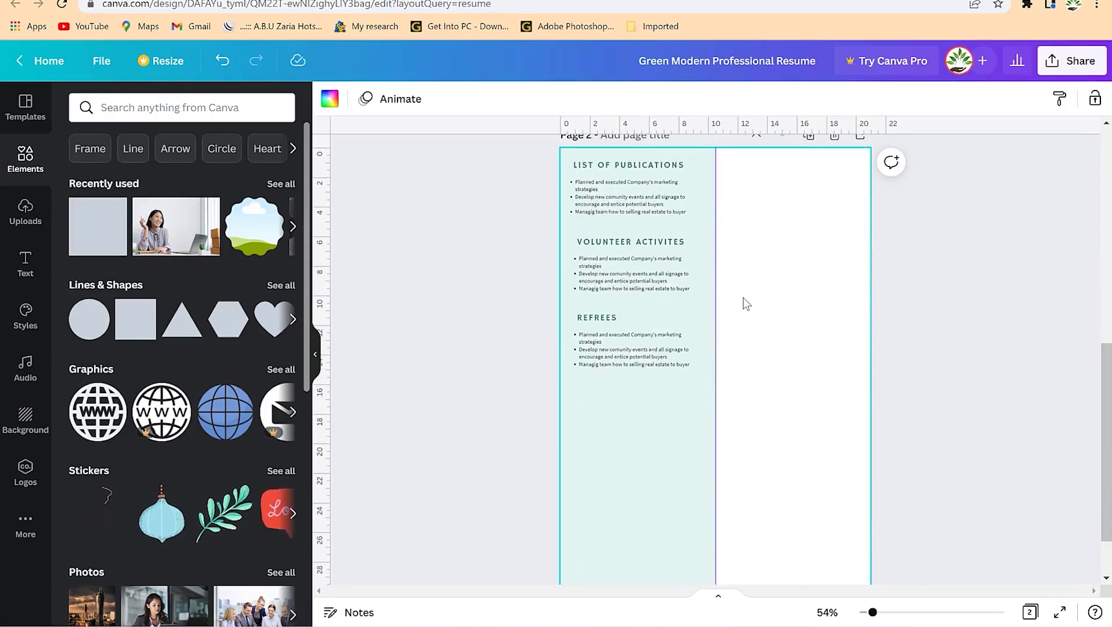
{"action": "scroll", "coordinate": [758, 336], "scroll_direction": "up", "scroll_amount": 1}
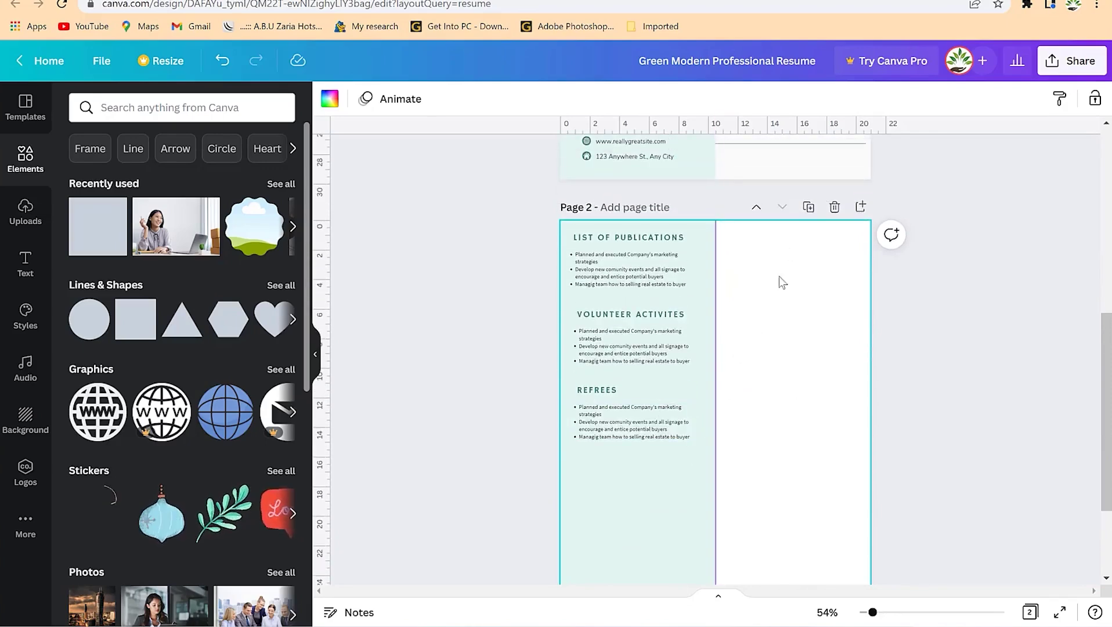
{"action": "scroll", "coordinate": [711, 331], "scroll_direction": "up", "scroll_amount": 6}
{"action": "scroll", "coordinate": [720, 337], "scroll_direction": "down", "scroll_amount": 3}
{"action": "scroll", "coordinate": [725, 345], "scroll_direction": "up", "scroll_amount": 3}
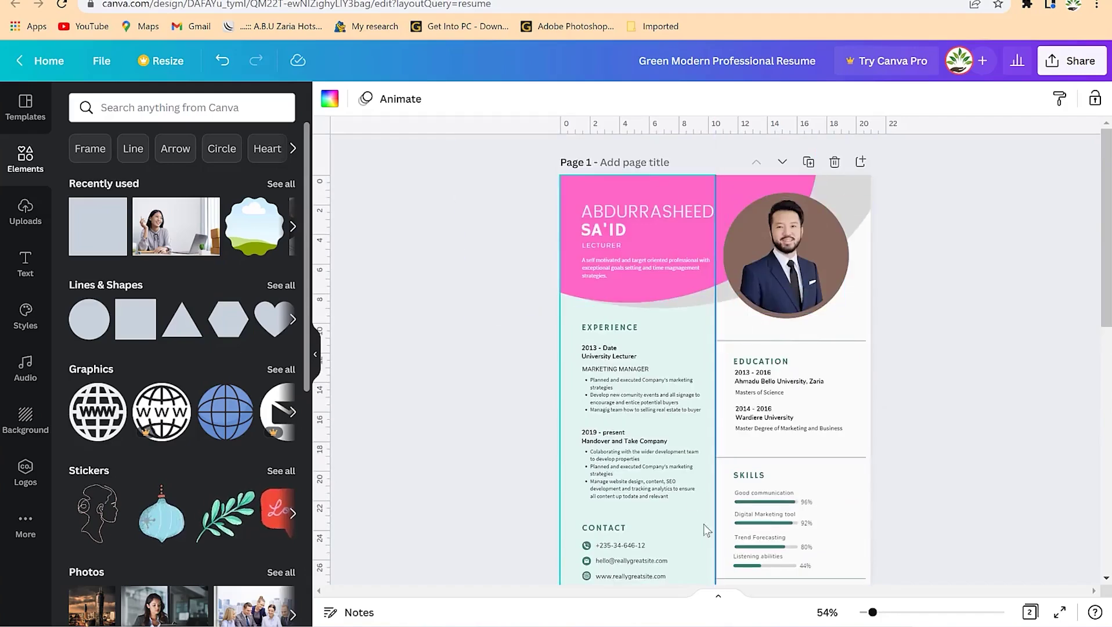
{"action": "scroll", "coordinate": [716, 523], "scroll_direction": "down", "scroll_amount": 5}
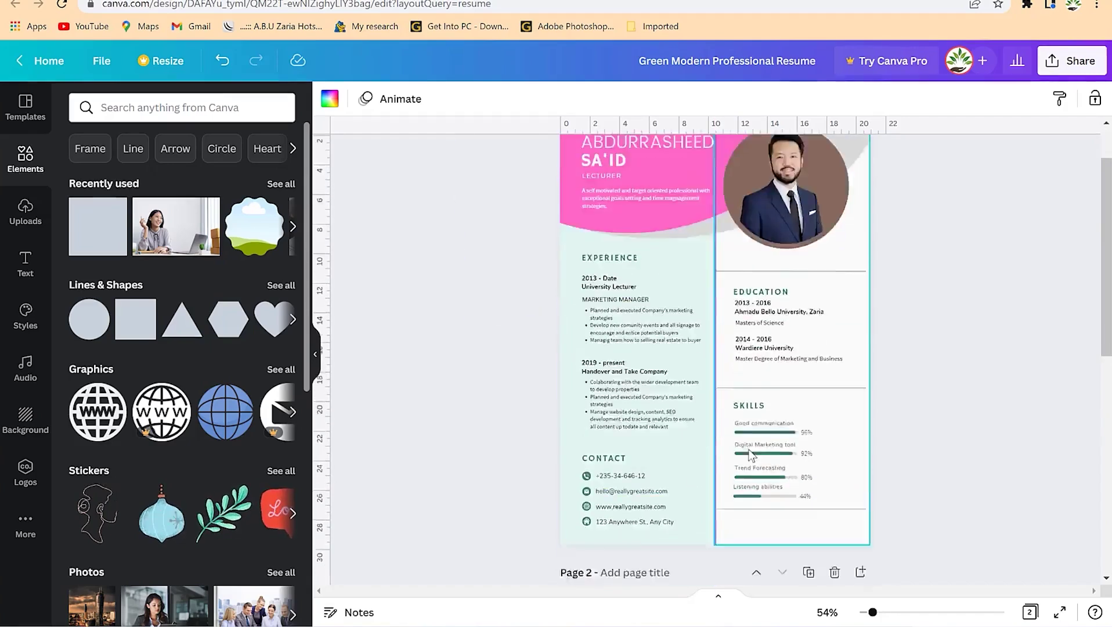
{"action": "scroll", "coordinate": [726, 464], "scroll_direction": "down", "scroll_amount": 3}
{"action": "scroll", "coordinate": [726, 463], "scroll_direction": "up", "scroll_amount": 8}
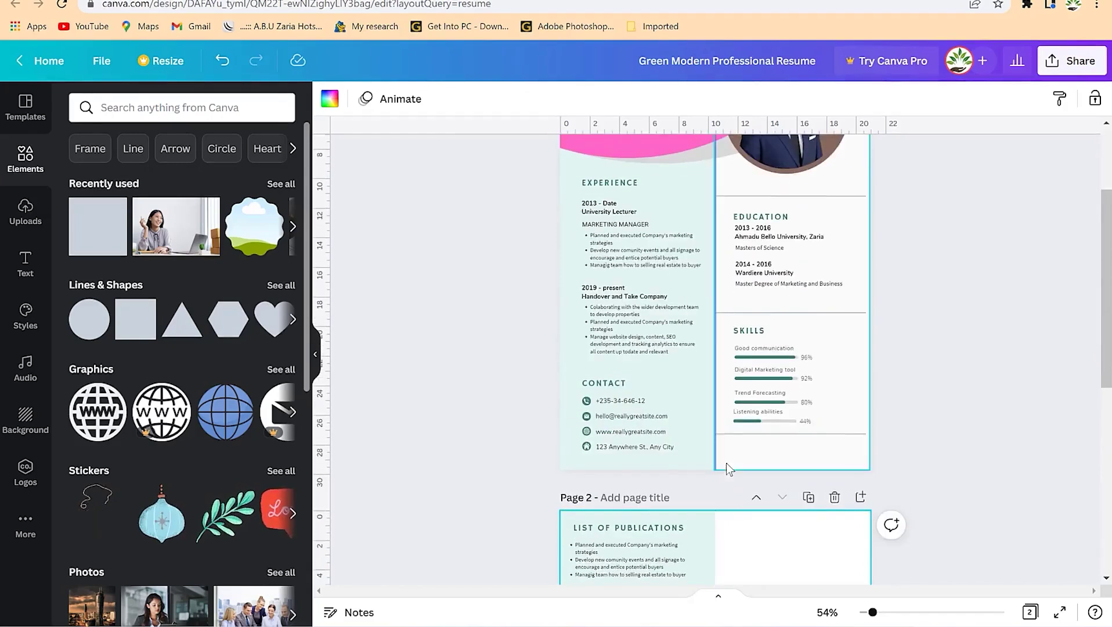
{"action": "left_click", "coordinate": [715, 441]}
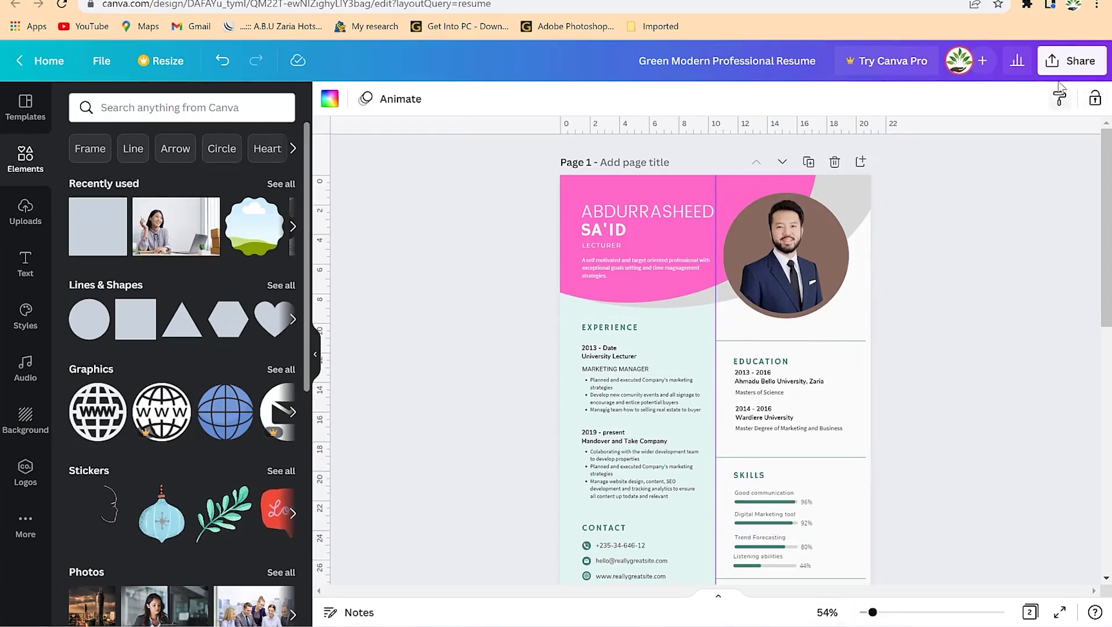
{"action": "left_click", "coordinate": [1071, 68]}
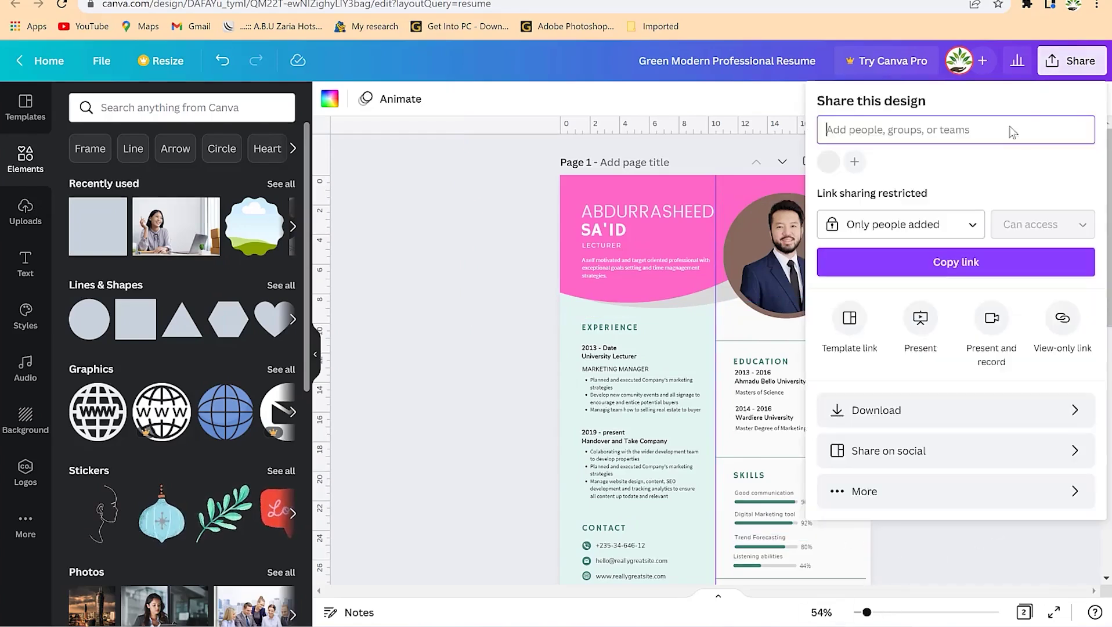
Step: Download all pages as a PDF Print file into the Downloads\Documents folder
{"action": "left_click", "coordinate": [929, 413]}
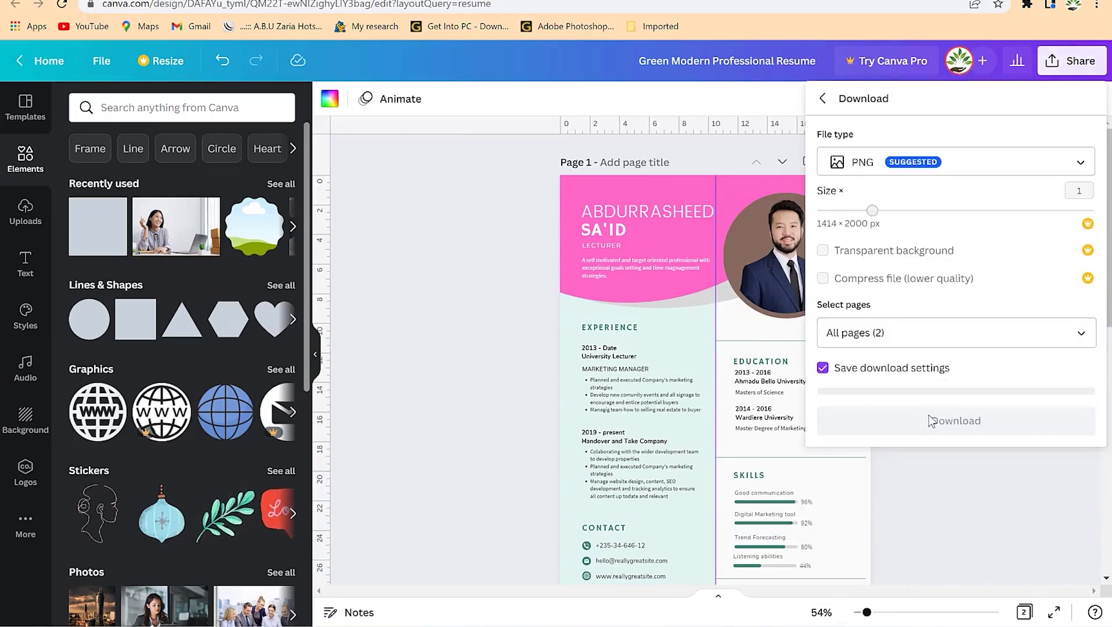
{"action": "left_click", "coordinate": [964, 167]}
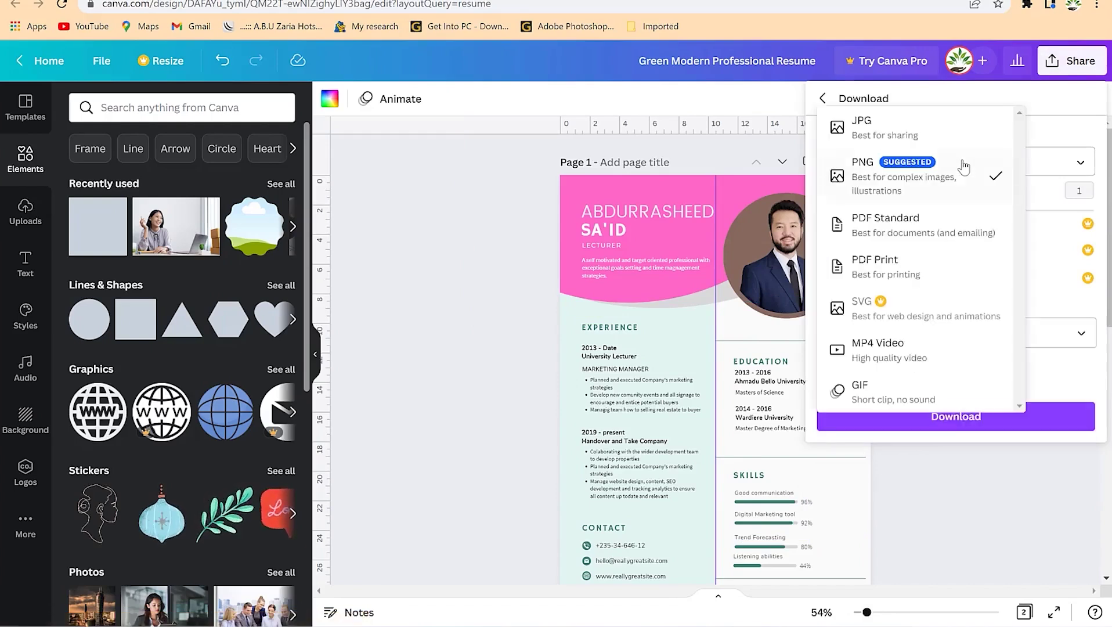
{"action": "left_click", "coordinate": [868, 265]}
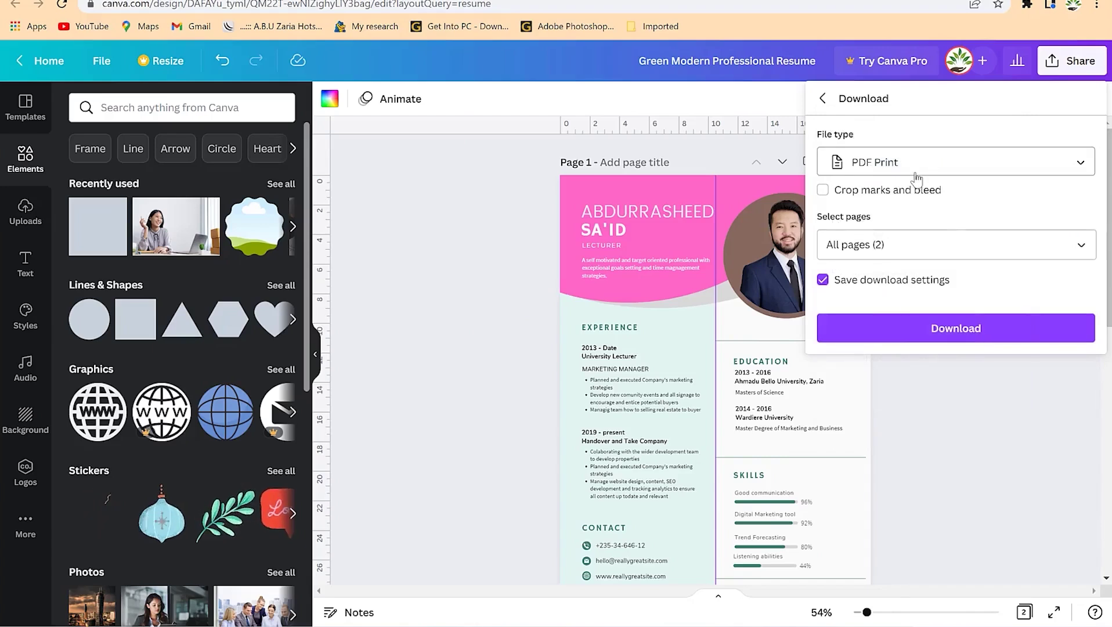
{"action": "left_click", "coordinate": [960, 250]}
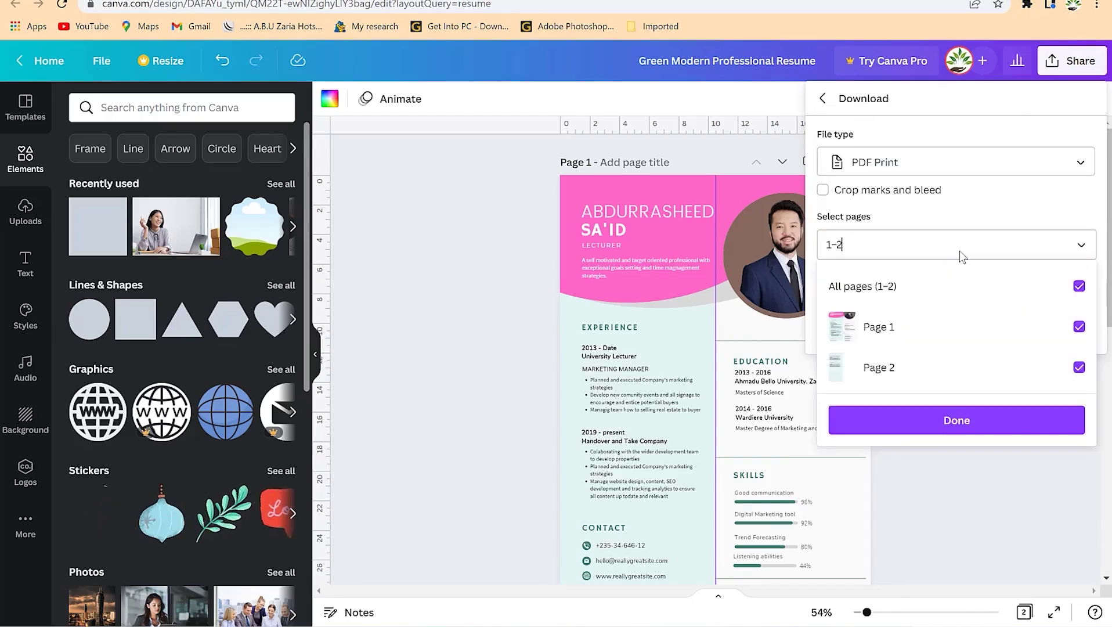
{"action": "left_click", "coordinate": [1000, 424]}
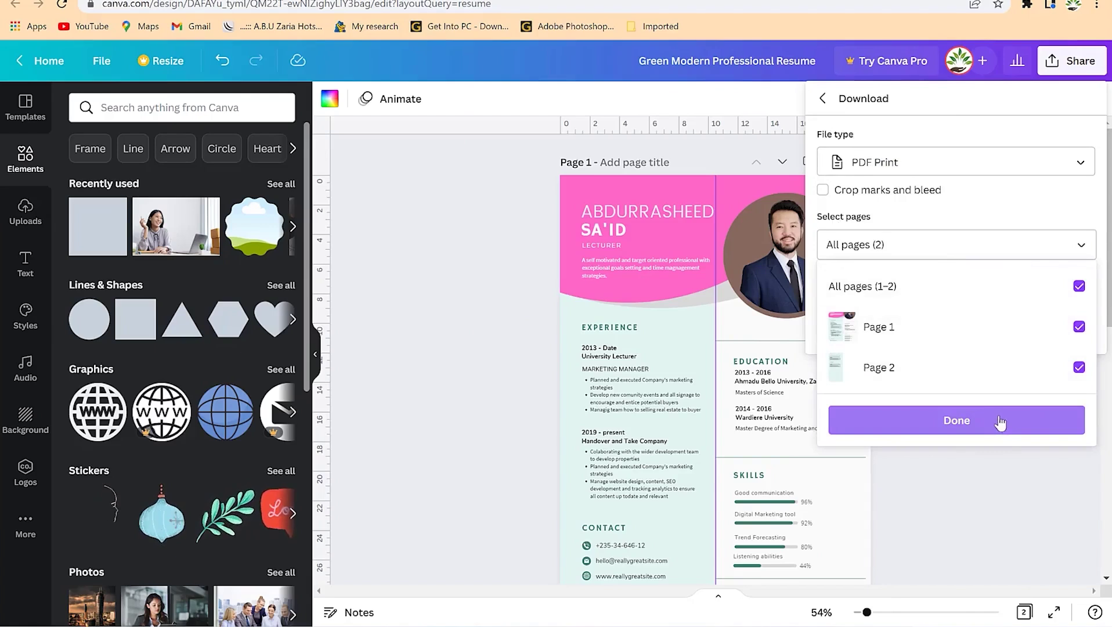
{"action": "left_click", "coordinate": [967, 428]}
{"action": "left_click", "coordinate": [974, 334]}
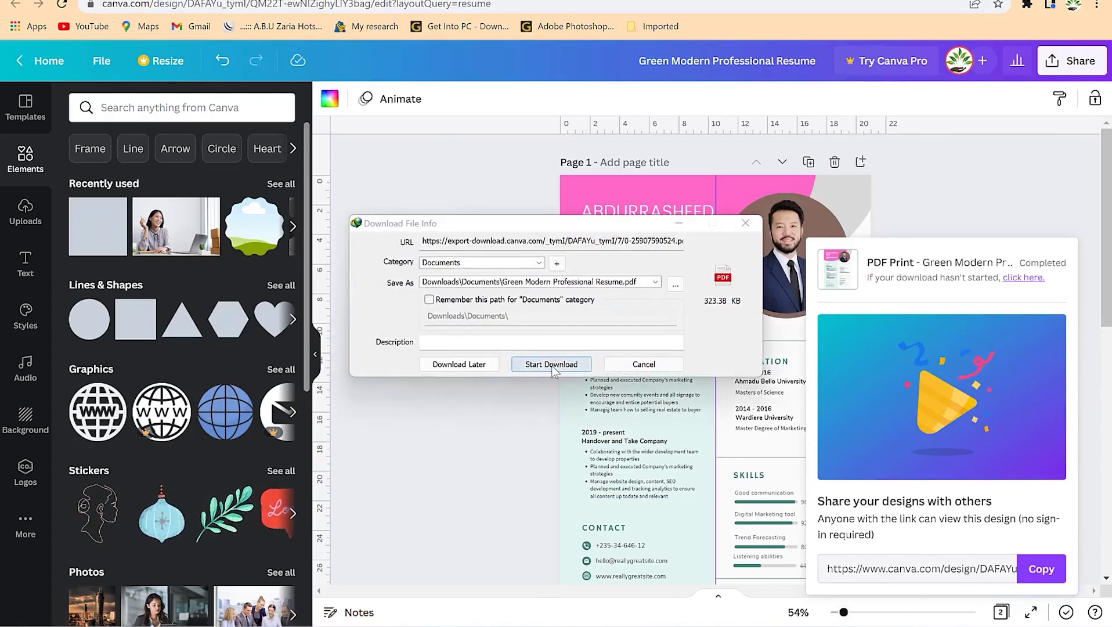
{"action": "left_click", "coordinate": [552, 365]}
Step: Open the downloaded Green Modern Professional Resume PDF from its Downloads\Documents folder
{"action": "left_click", "coordinate": [582, 344]}
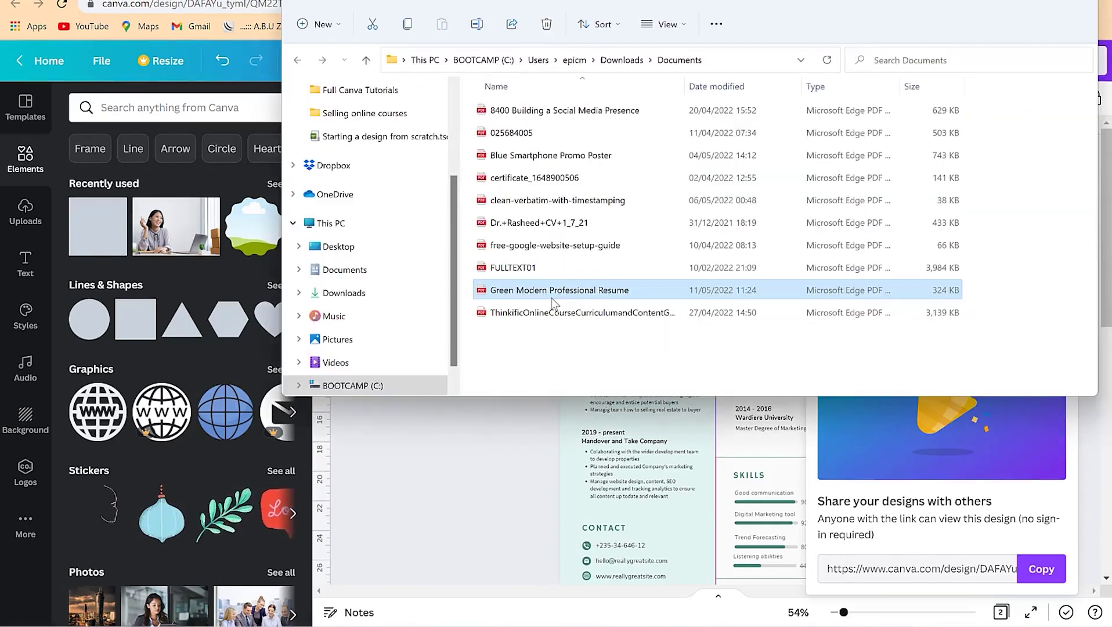
{"action": "double_click", "coordinate": [552, 290]}
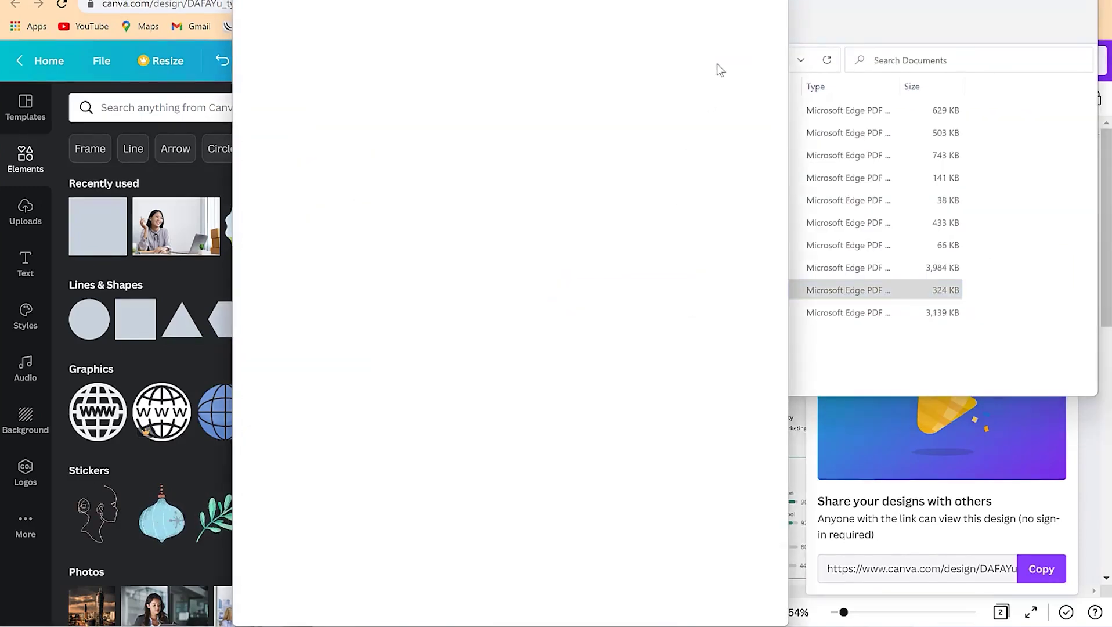
Step: Scroll through both PDF pages in Edge to check every section, then close it to return to Canva
{"action": "scroll", "coordinate": [613, 350], "scroll_direction": "down", "scroll_amount": 10}
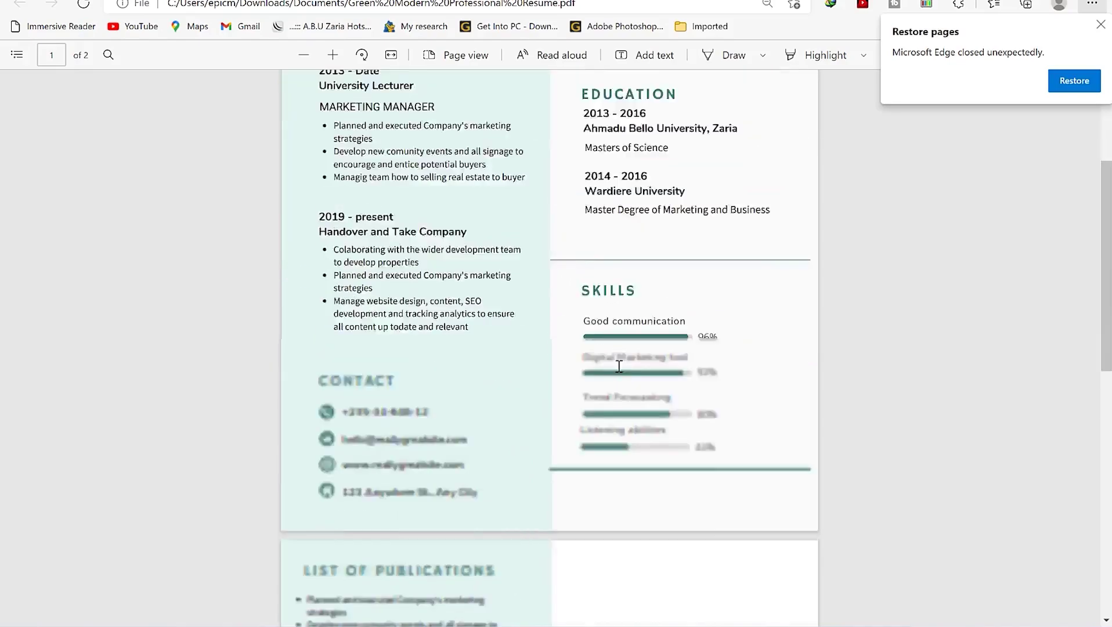
{"action": "scroll", "coordinate": [618, 362], "scroll_direction": "up", "scroll_amount": 10}
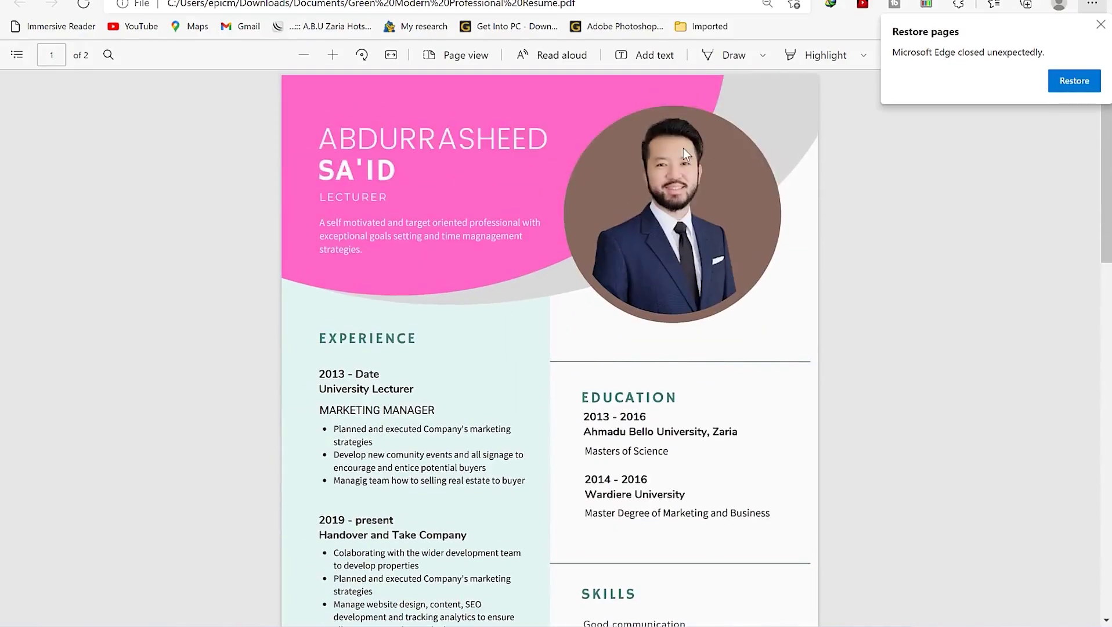
{"action": "scroll", "coordinate": [668, 300], "scroll_direction": "down", "scroll_amount": 9}
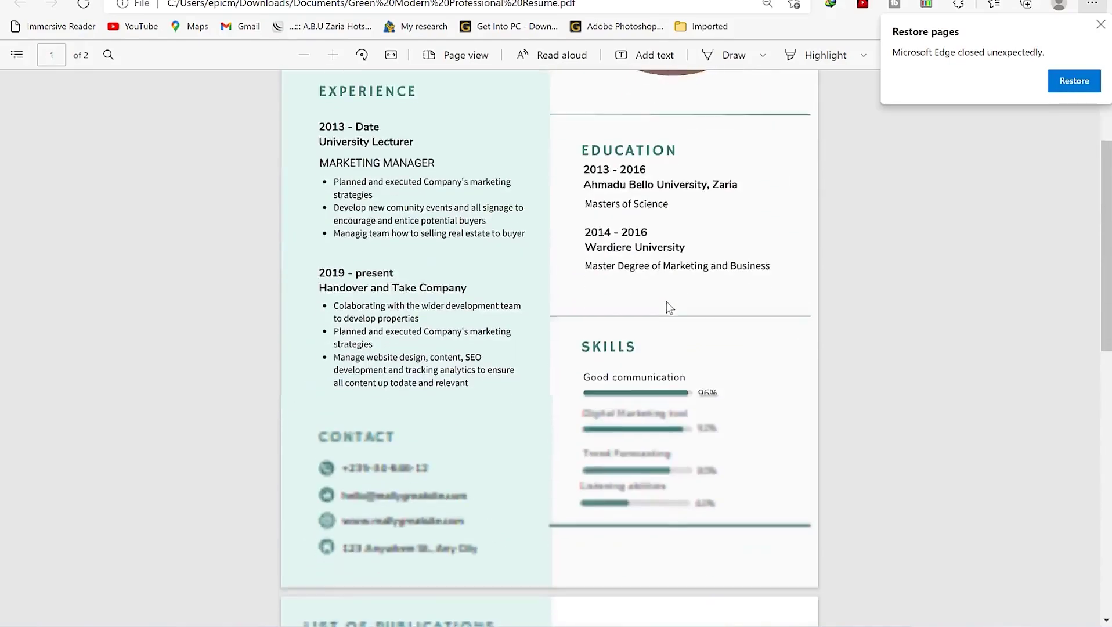
{"action": "scroll", "coordinate": [666, 304], "scroll_direction": "up", "scroll_amount": 7}
{"action": "scroll", "coordinate": [666, 305], "scroll_direction": "up", "scroll_amount": 2}
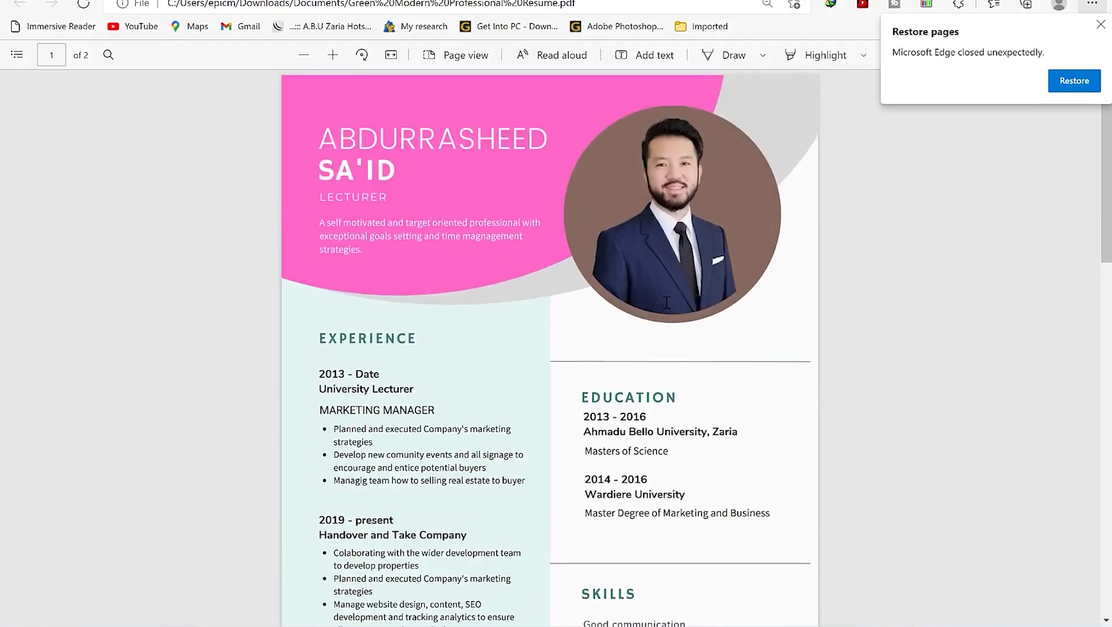
{"action": "scroll", "coordinate": [622, 361], "scroll_direction": "down", "scroll_amount": 5}
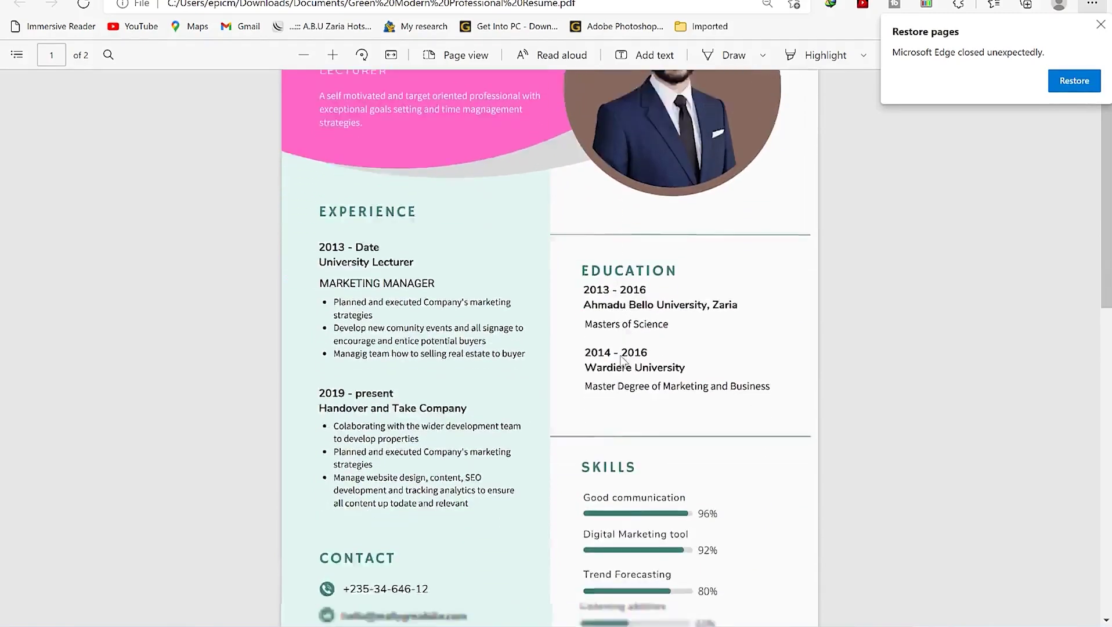
{"action": "scroll", "coordinate": [618, 337], "scroll_direction": "down", "scroll_amount": 10}
{"action": "scroll", "coordinate": [617, 337], "scroll_direction": "up", "scroll_amount": 10}
{"action": "scroll", "coordinate": [617, 338], "scroll_direction": "up", "scroll_amount": 5}
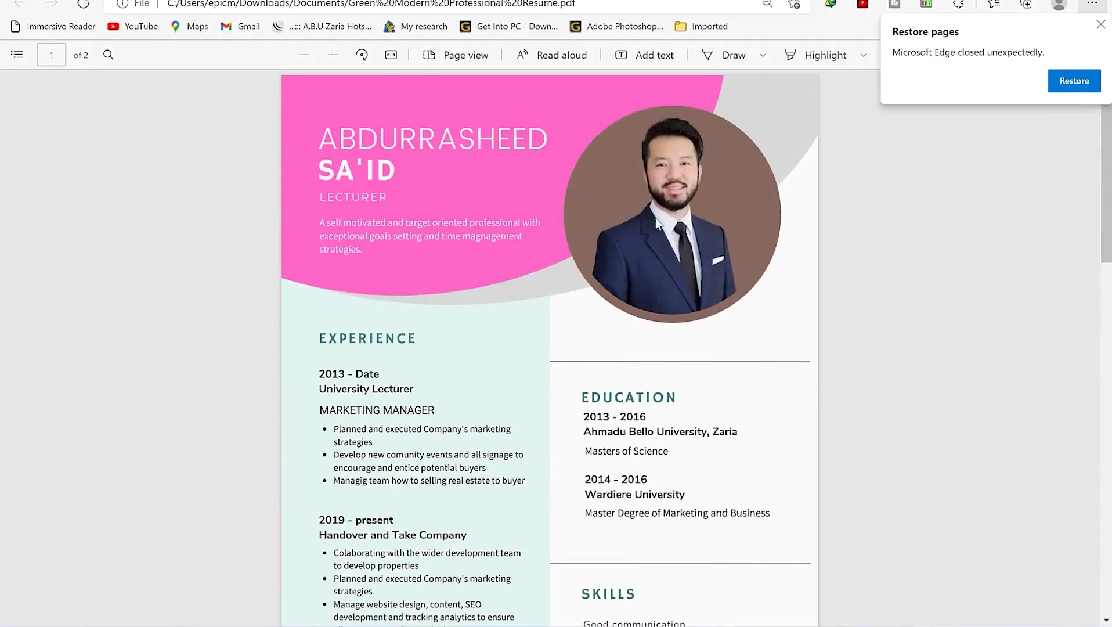
{"action": "scroll", "coordinate": [582, 456], "scroll_direction": "down", "scroll_amount": 5}
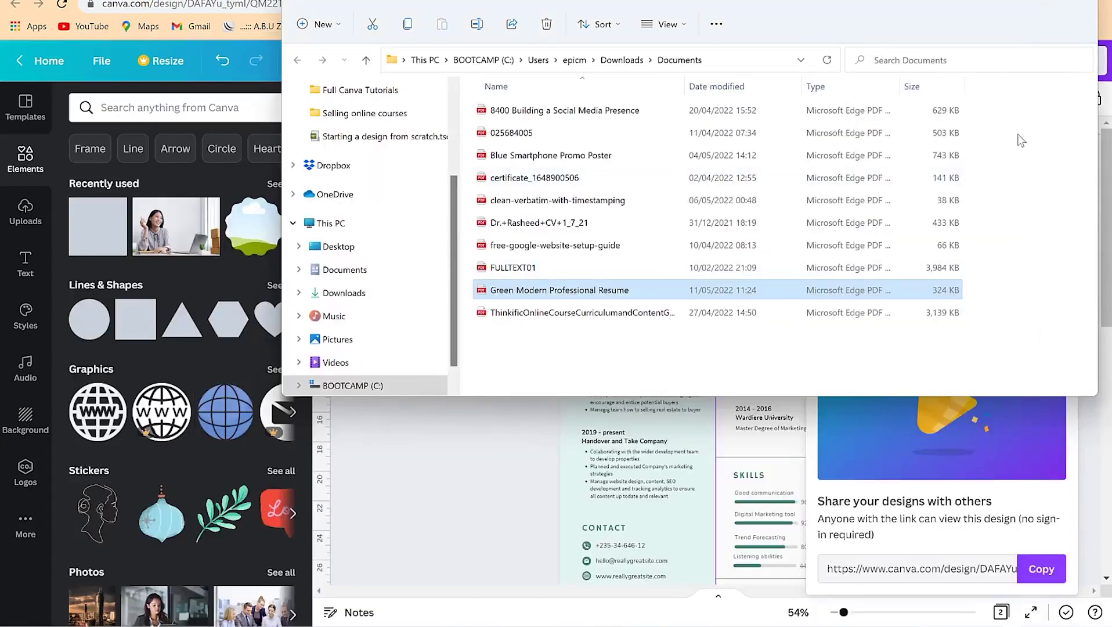
{"action": "left_click", "coordinate": [1017, 1]}
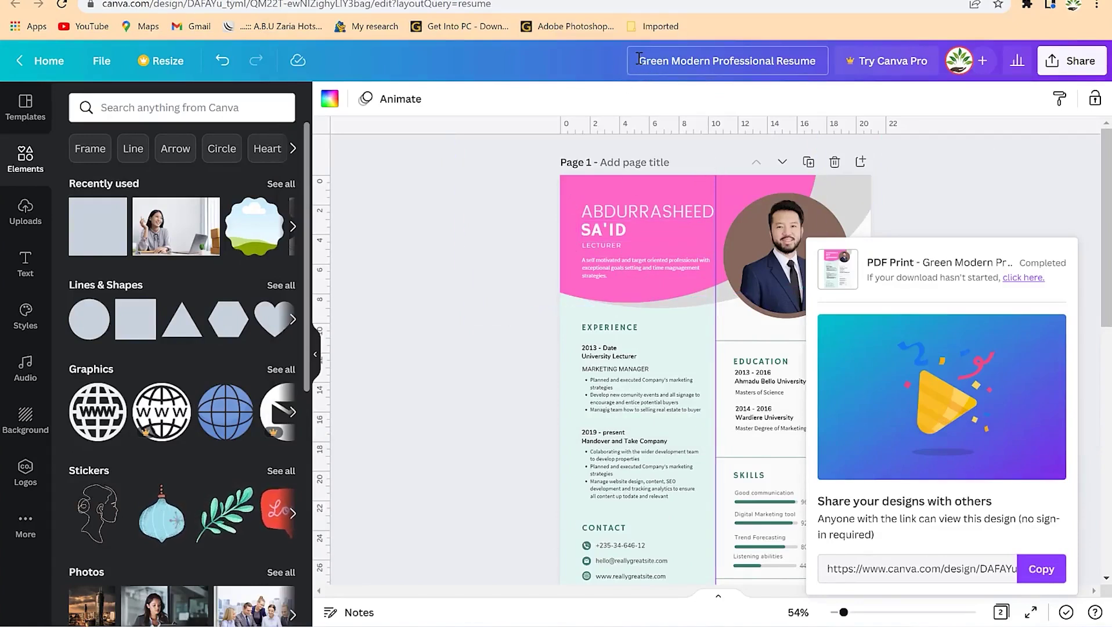
Step: Rename the design to the owner's first name followed by 'CV'
{"action": "left_click", "coordinate": [730, 57]}
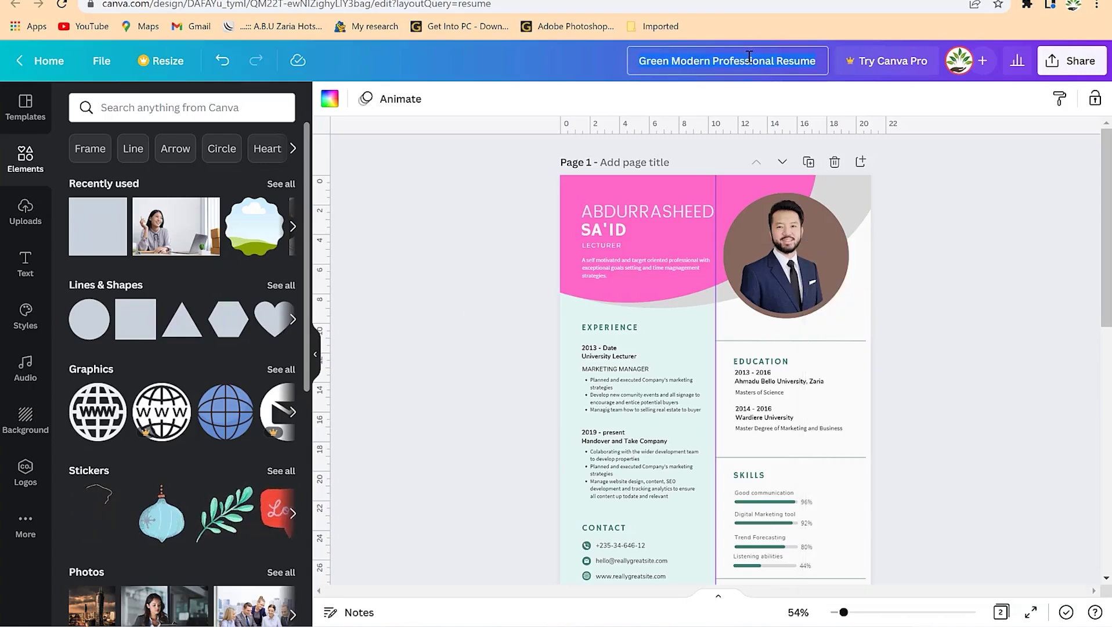
{"action": "type", "text": "Rasheed CV"}
{"action": "left_click", "coordinate": [987, 261]}
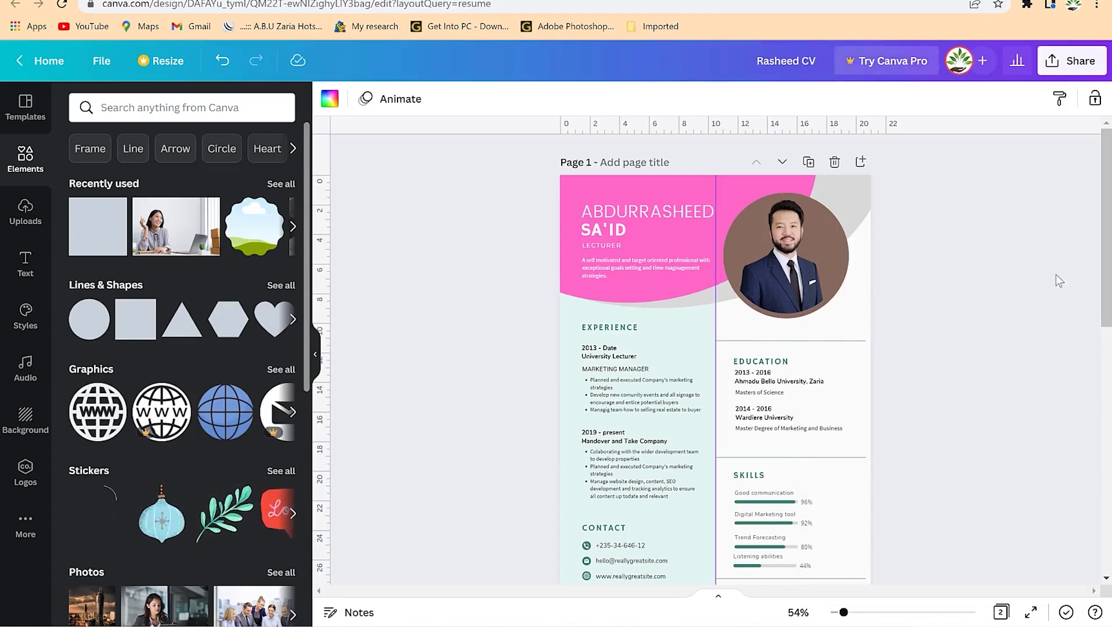